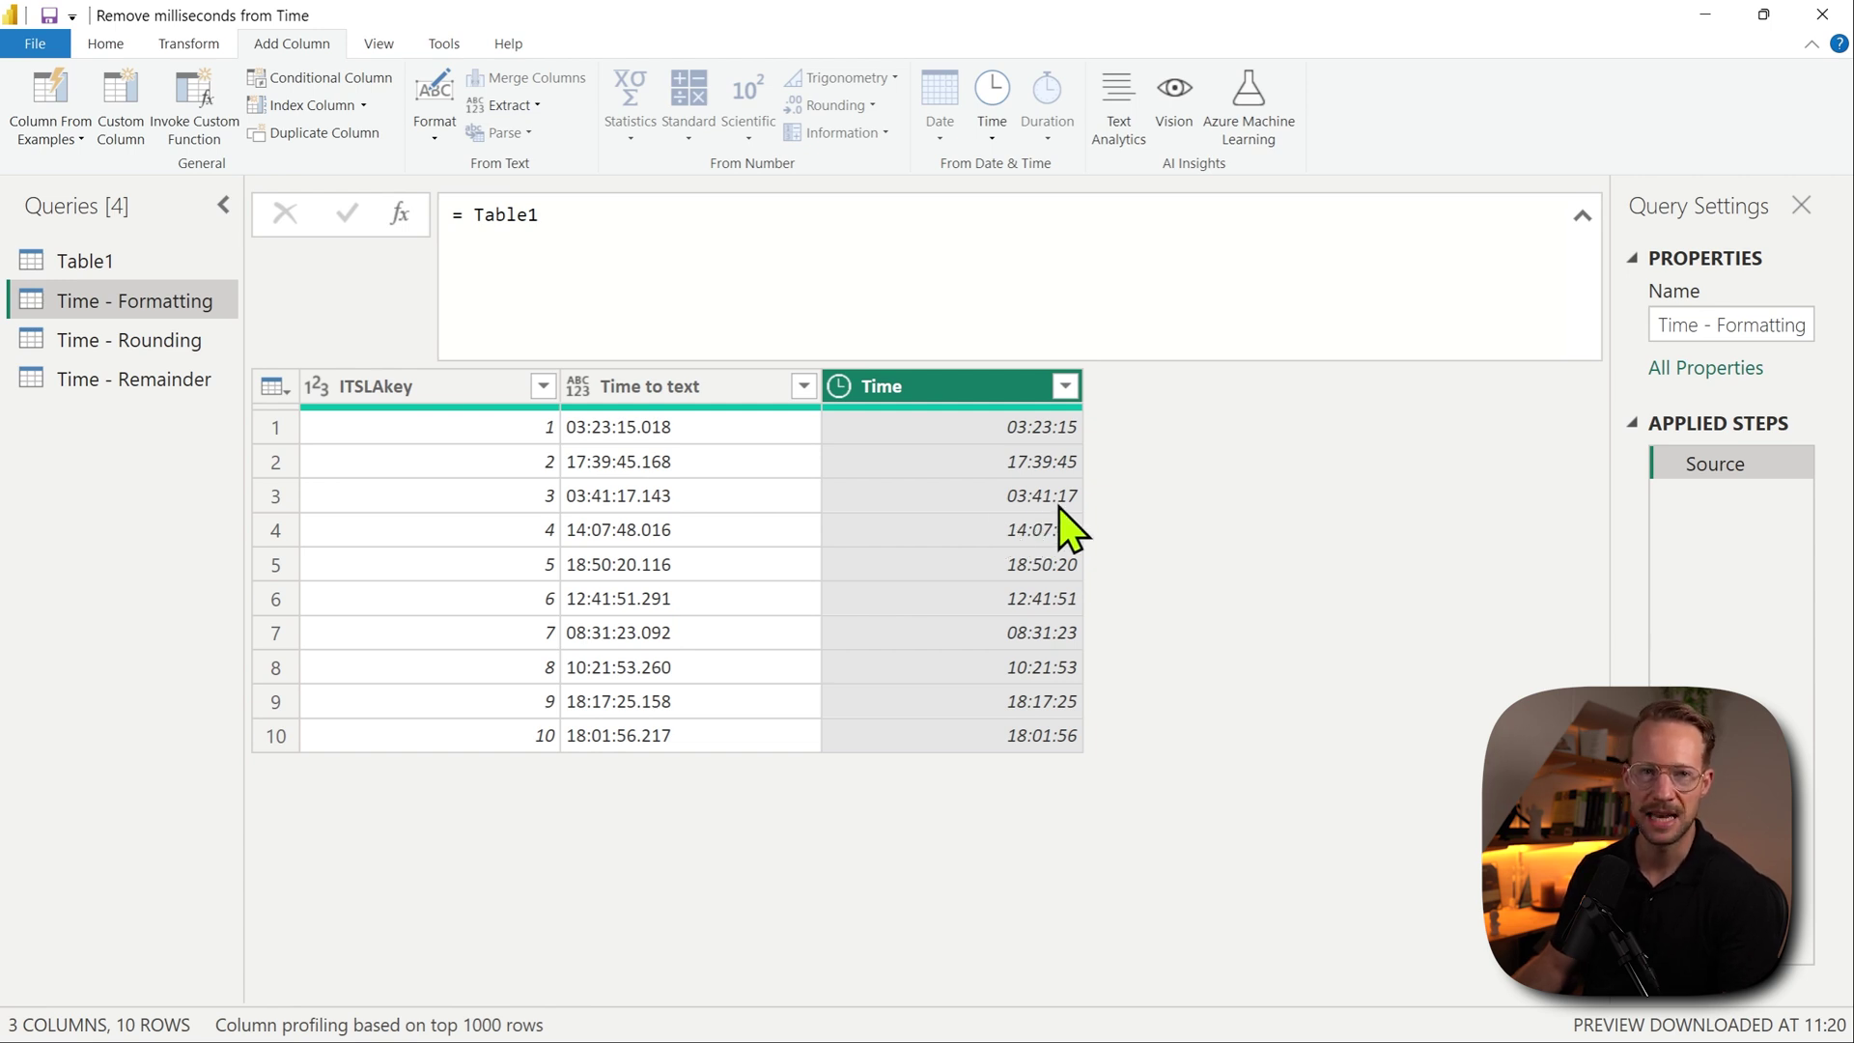
Step: Inspect a Time value to confirm its hidden milliseconds, then select the Time column
{"action": "left_click", "coordinate": [946, 426]}
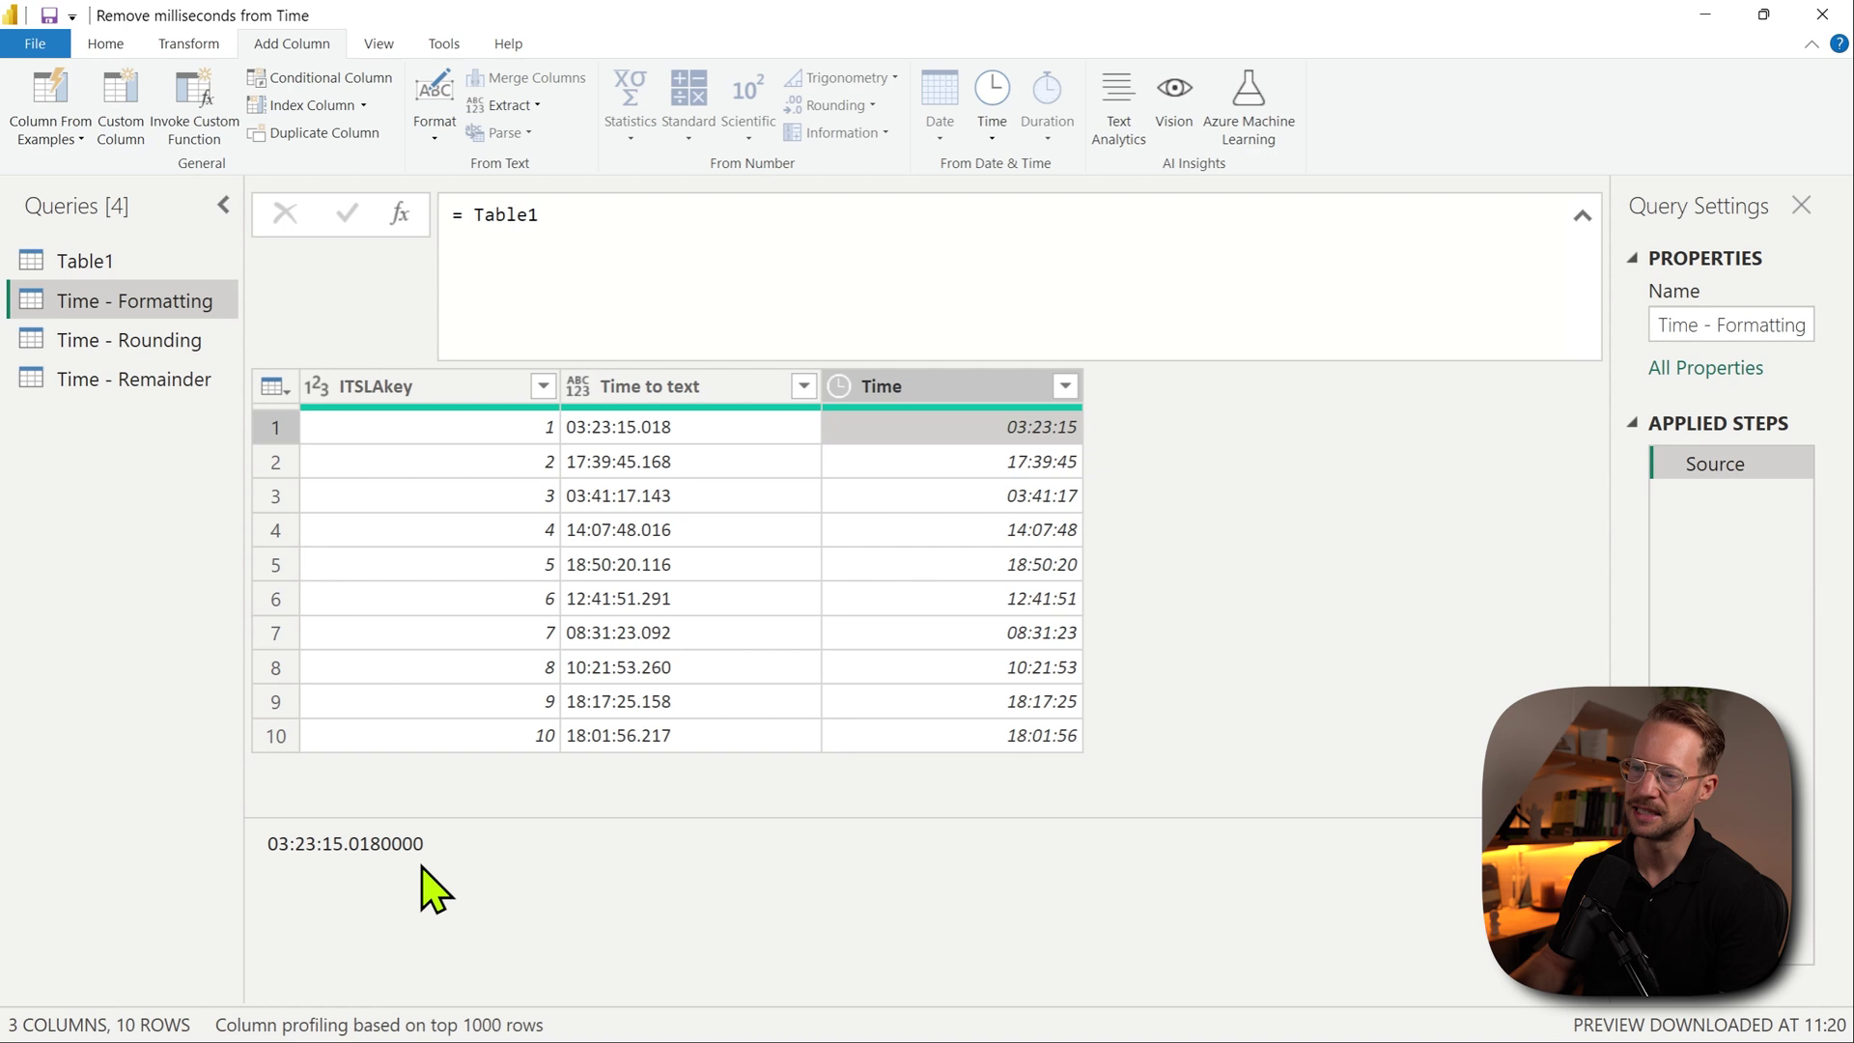
{"action": "left_click", "coordinate": [902, 391]}
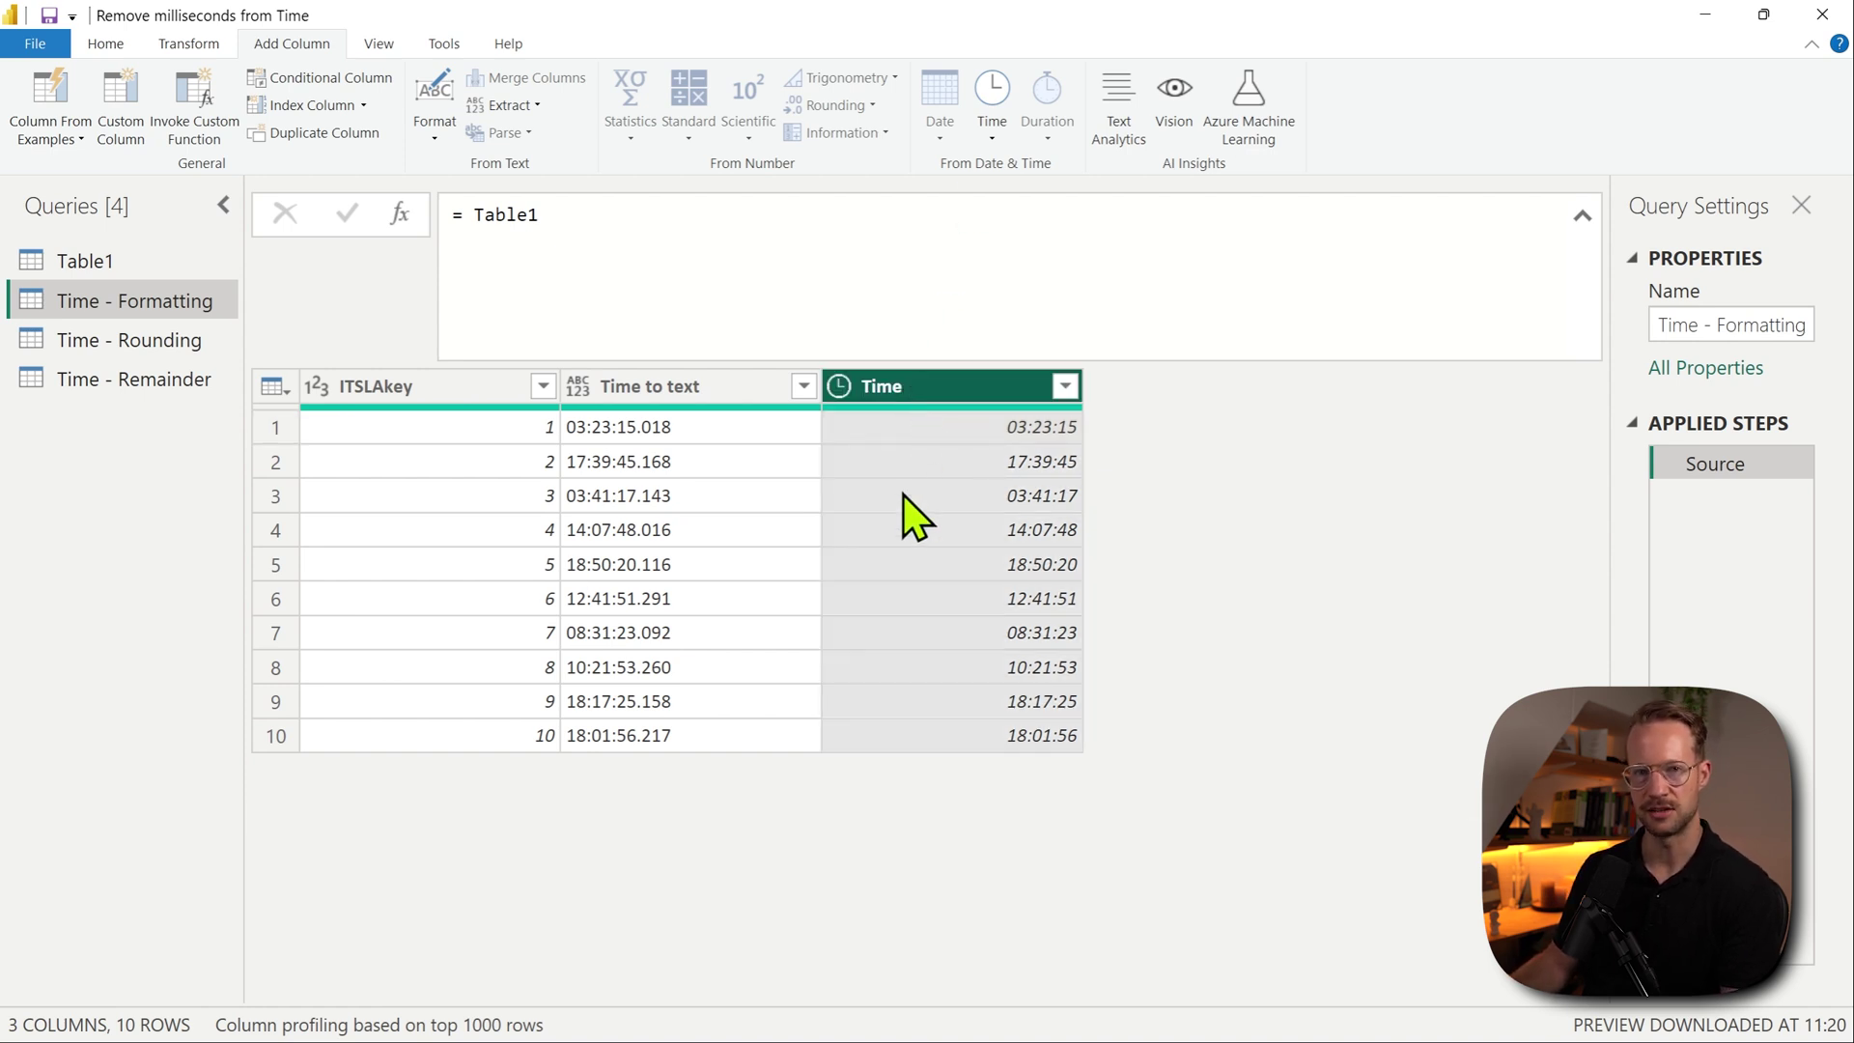
Step: Add a TimeToText custom column with the formula Time.ToText([Time])
{"action": "mouse_move", "coordinate": [920, 410]}
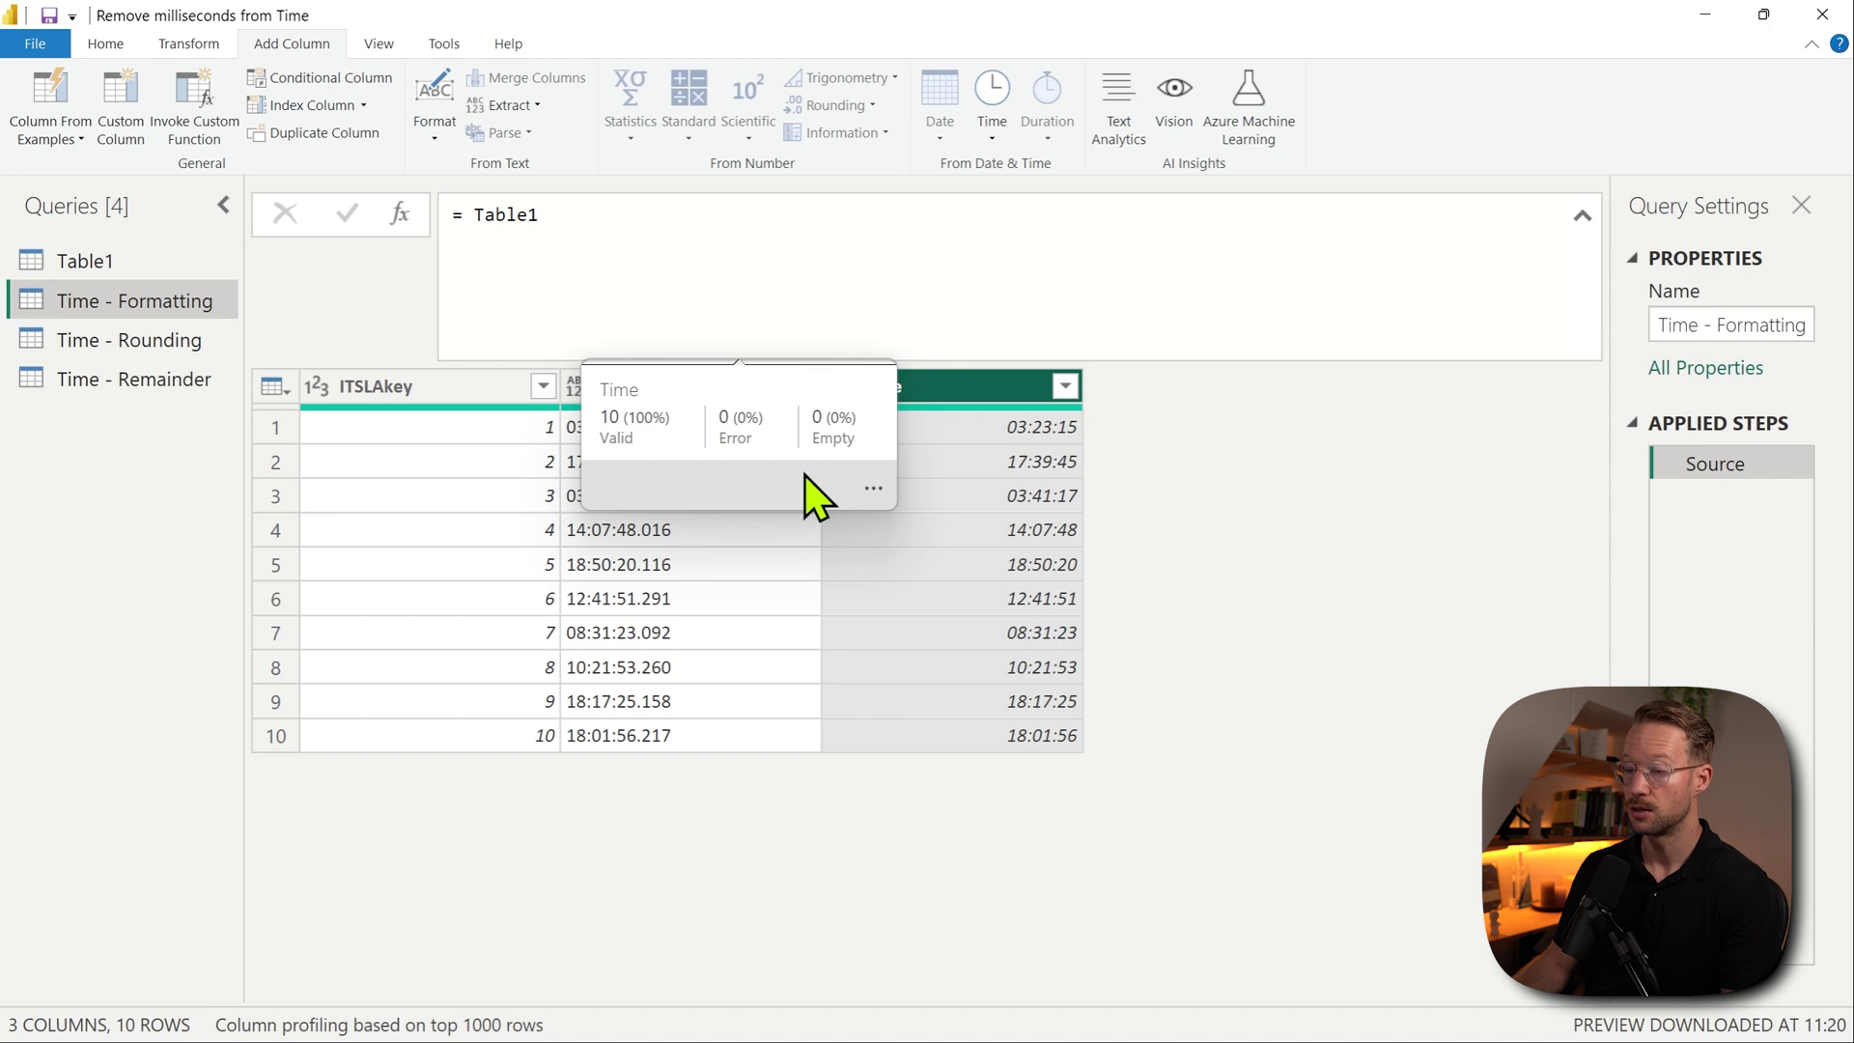
{"action": "left_click", "coordinate": [120, 125]}
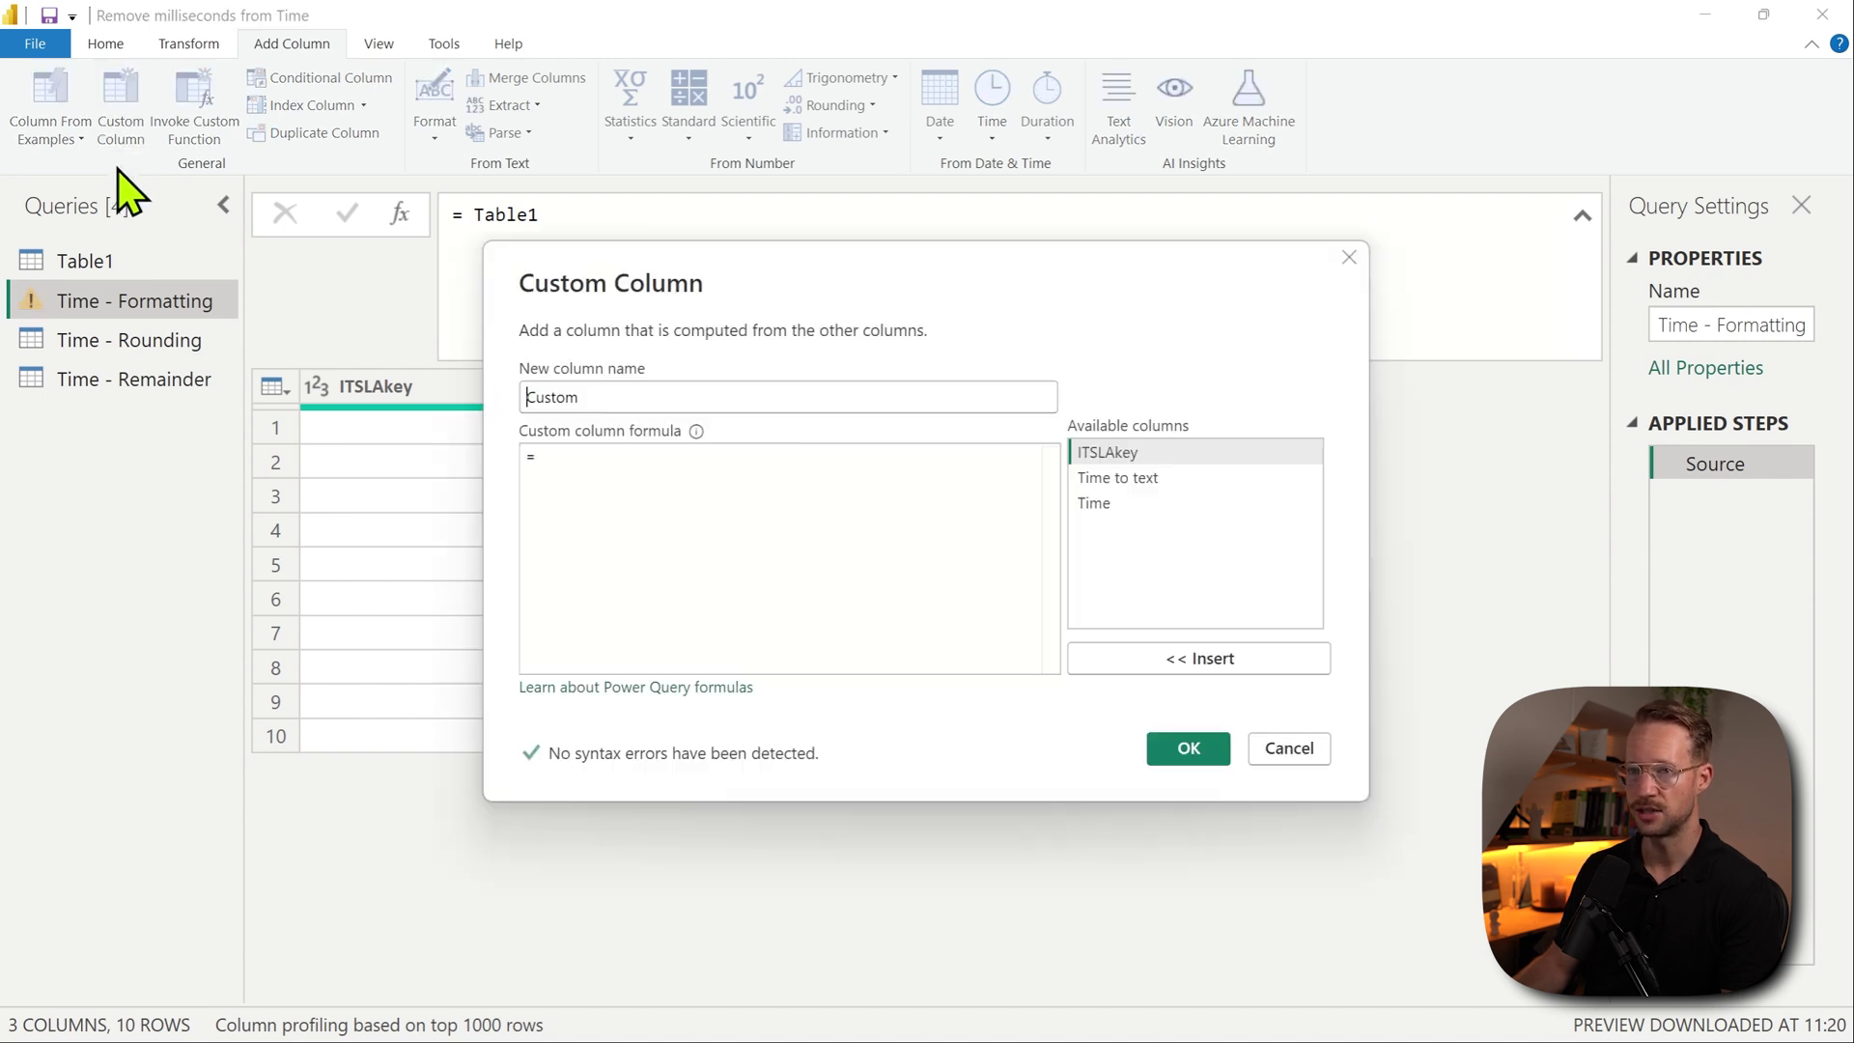
{"action": "left_click_drag", "start_coordinate": [690, 284], "coordinate": [952, 526]}
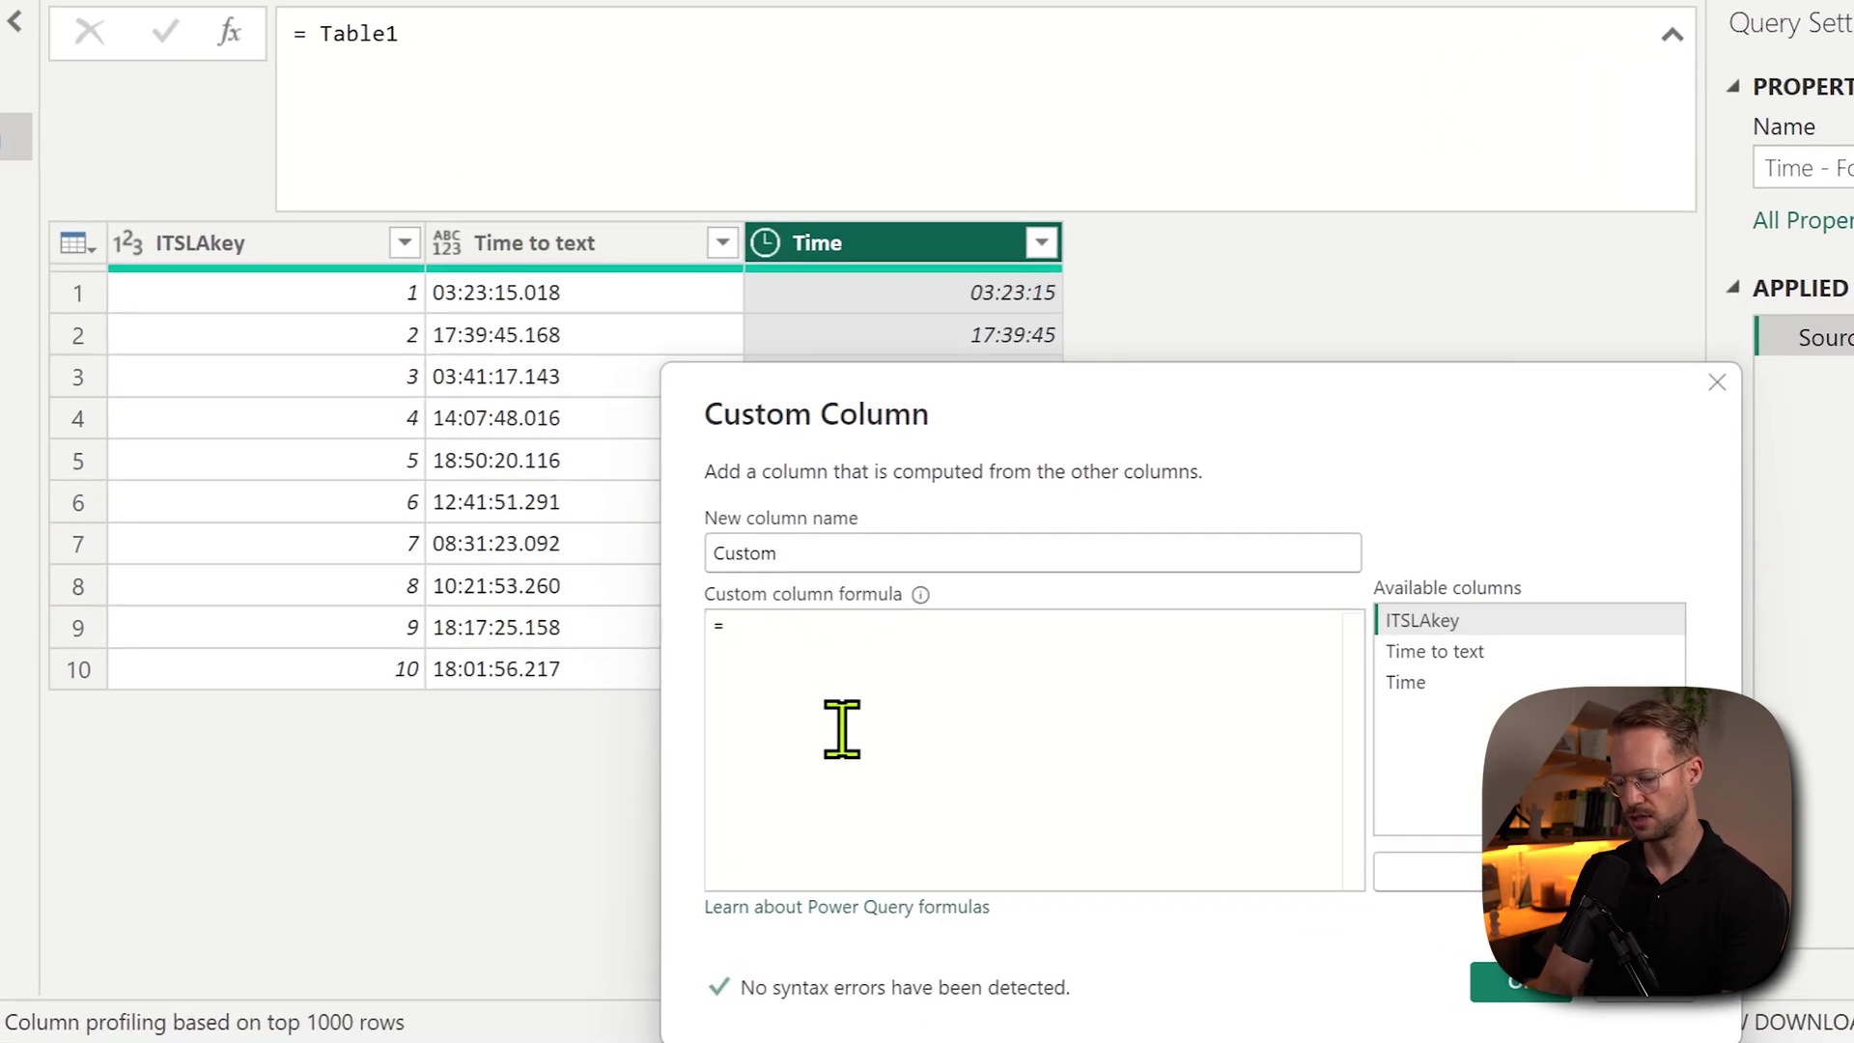
{"action": "type", "text": "Time.ToText("}
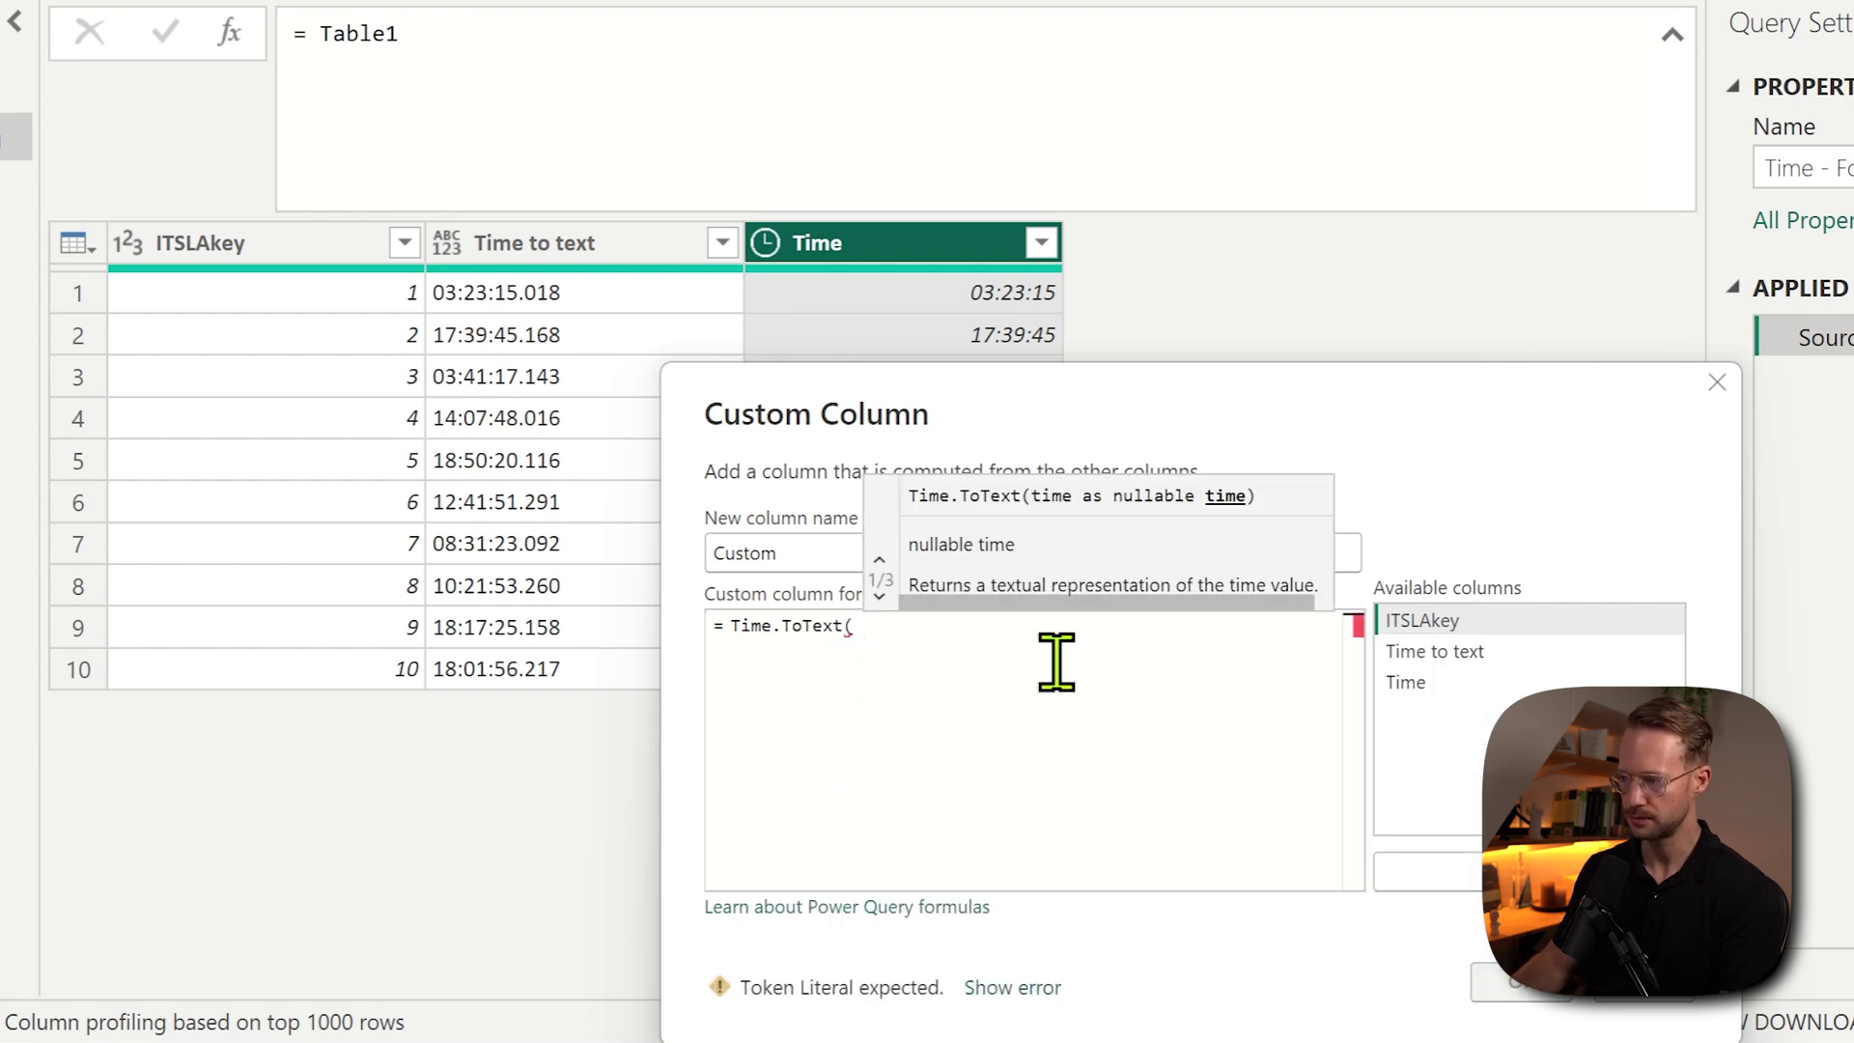
{"action": "double_click", "coordinate": [1468, 681]}
{"action": "type", "text": ")"}
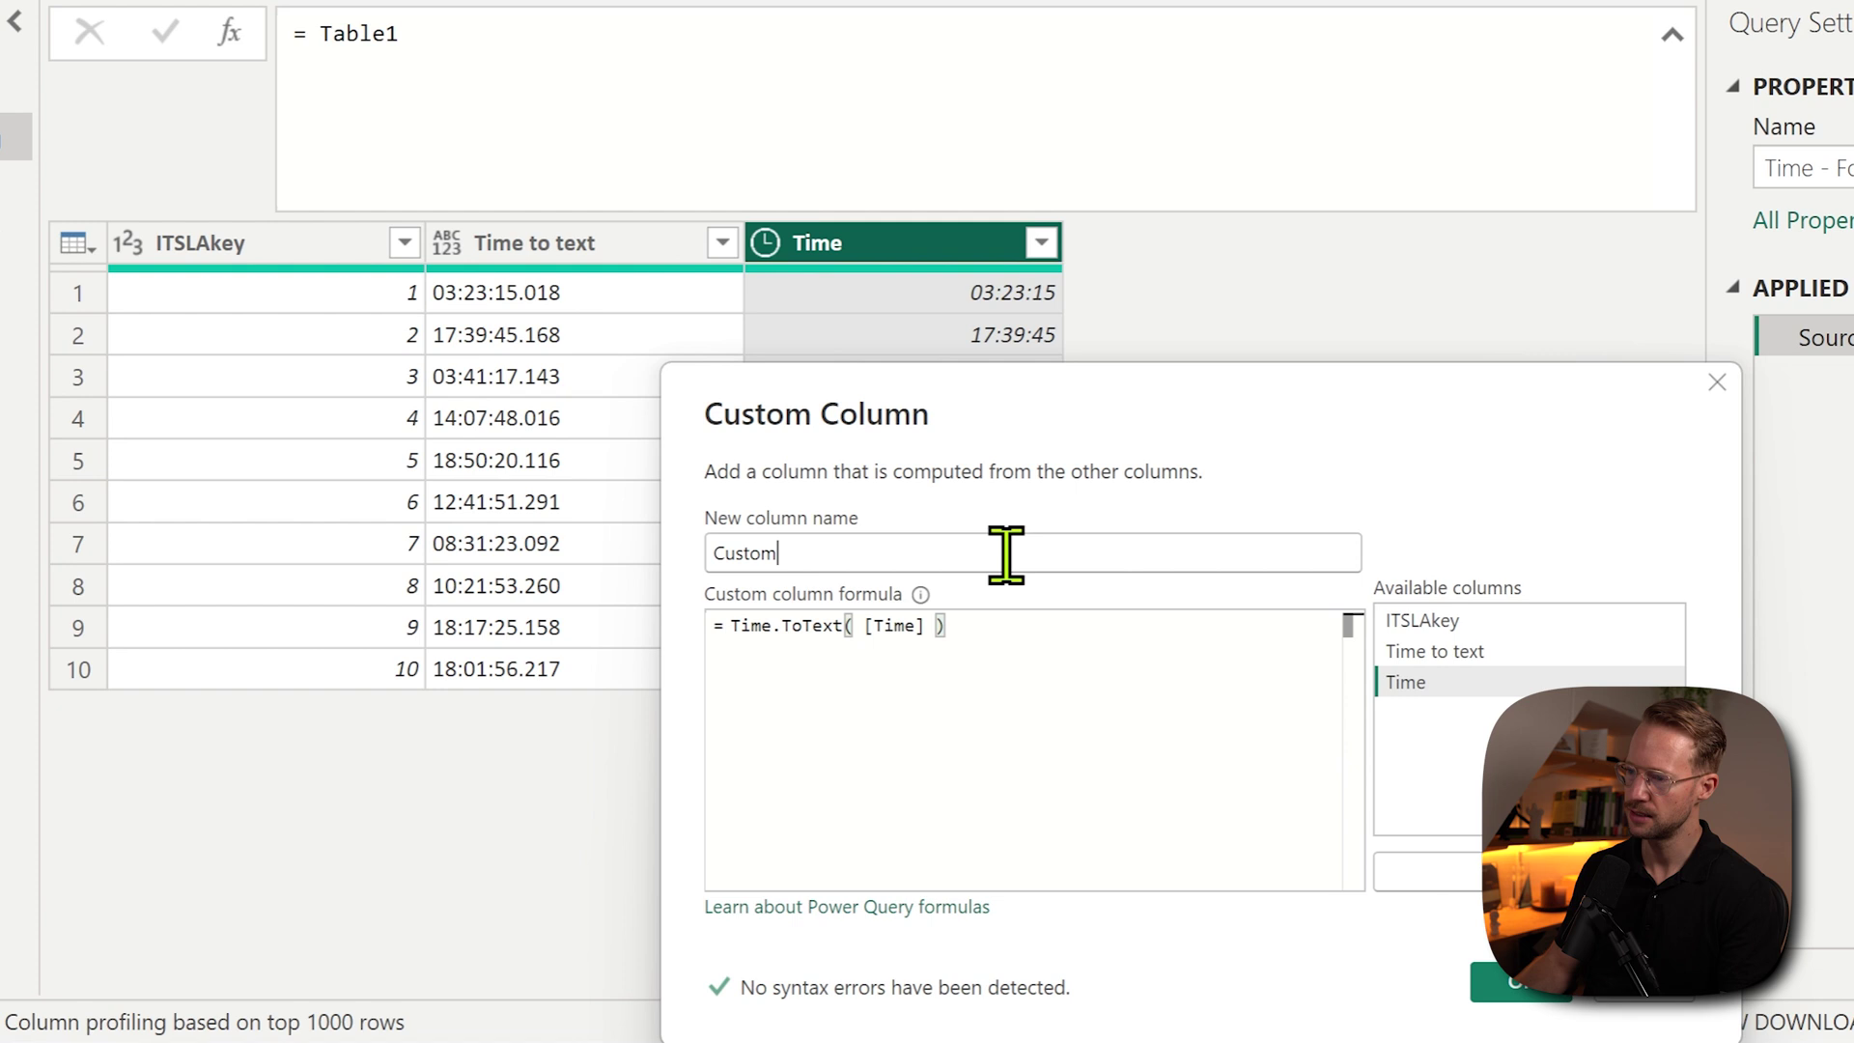
{"action": "double_click", "coordinate": [1005, 552]}
{"action": "type", "text": "TimeToText"}
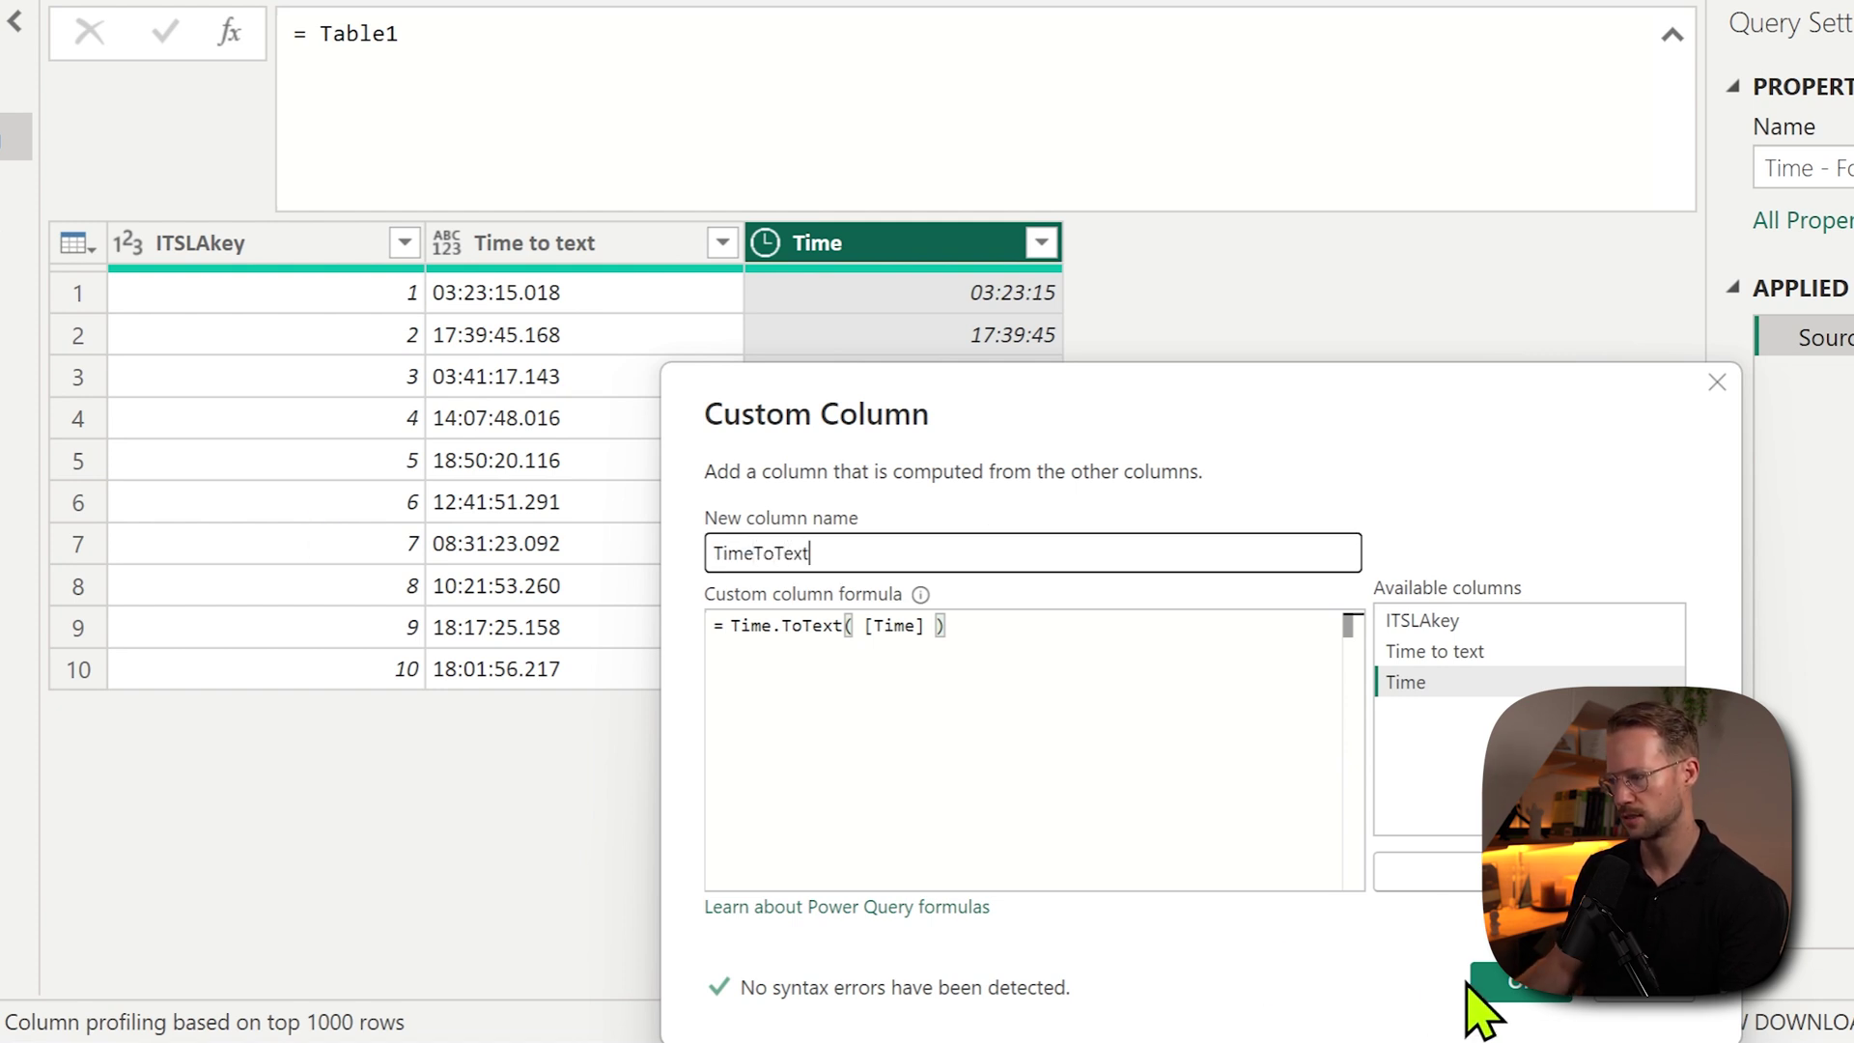
{"action": "left_click", "coordinate": [1492, 990]}
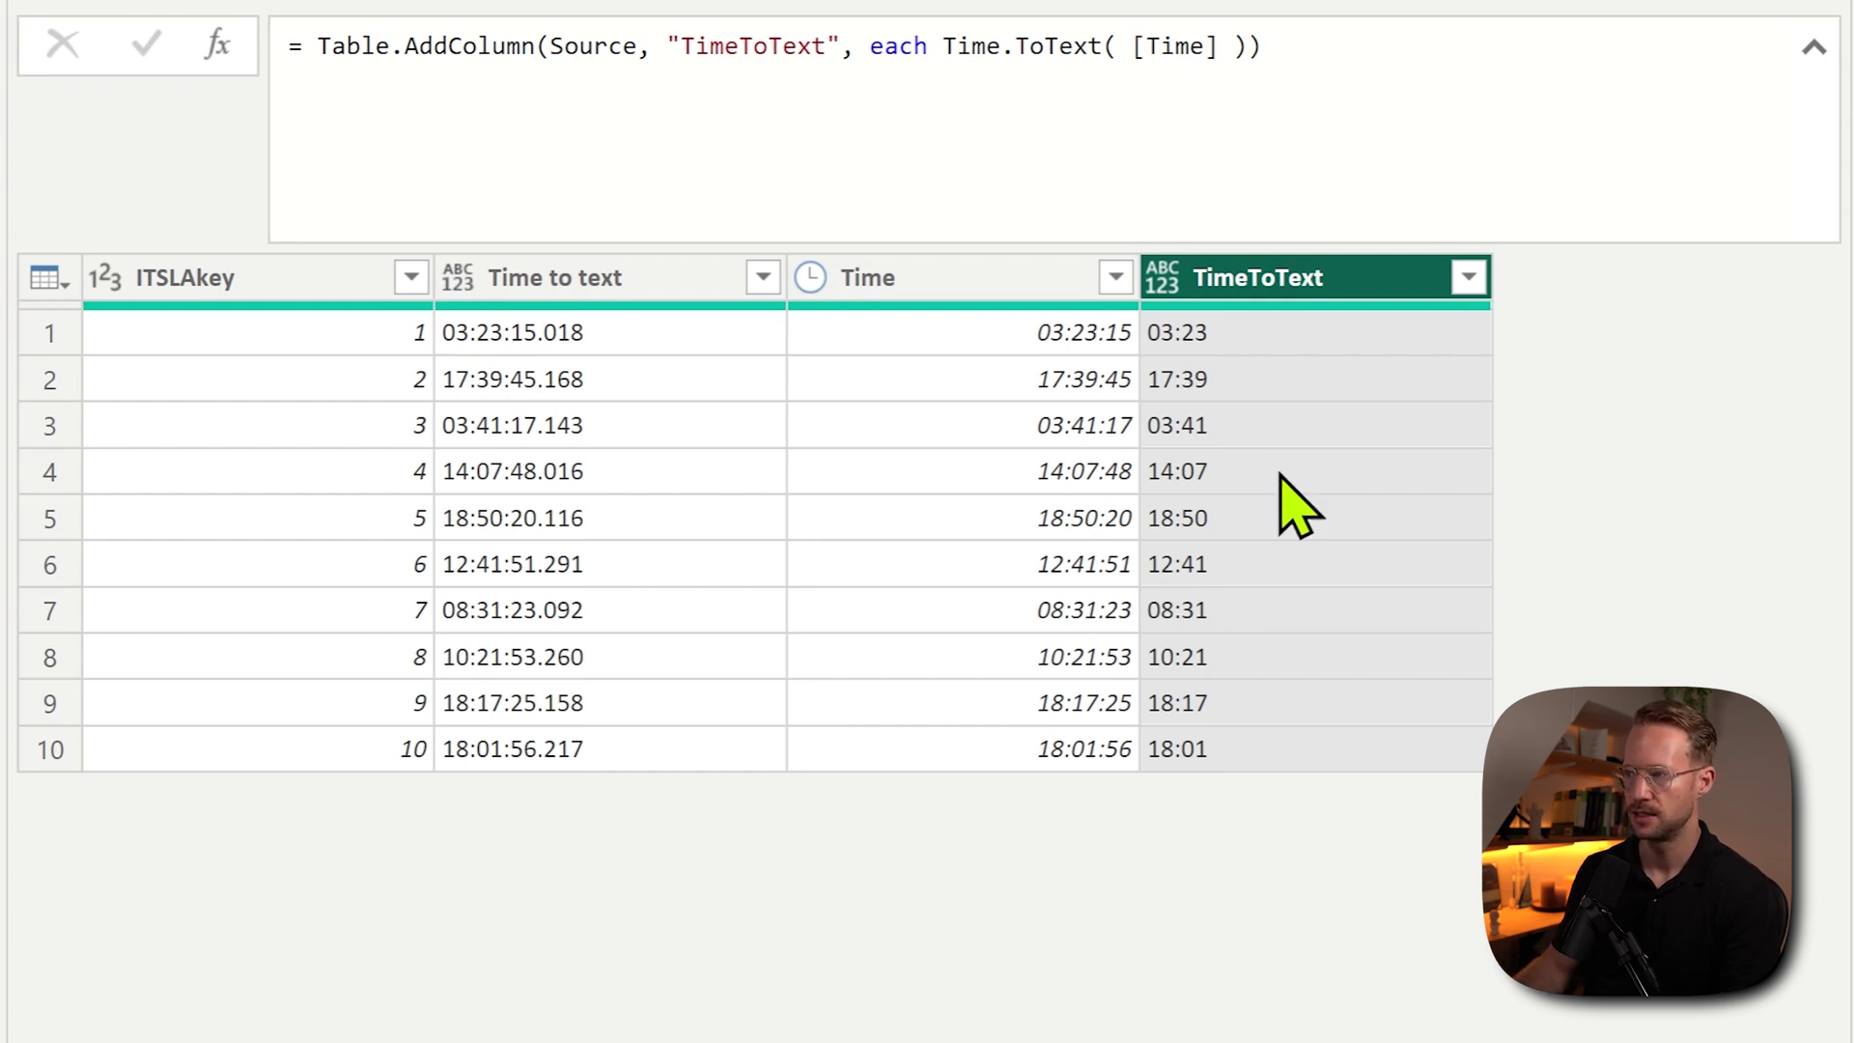
Step: Change the TimeToText formula to Time.ToText([Time], "T") to show hours, minutes and seconds
{"action": "left_click", "coordinate": [1236, 97]}
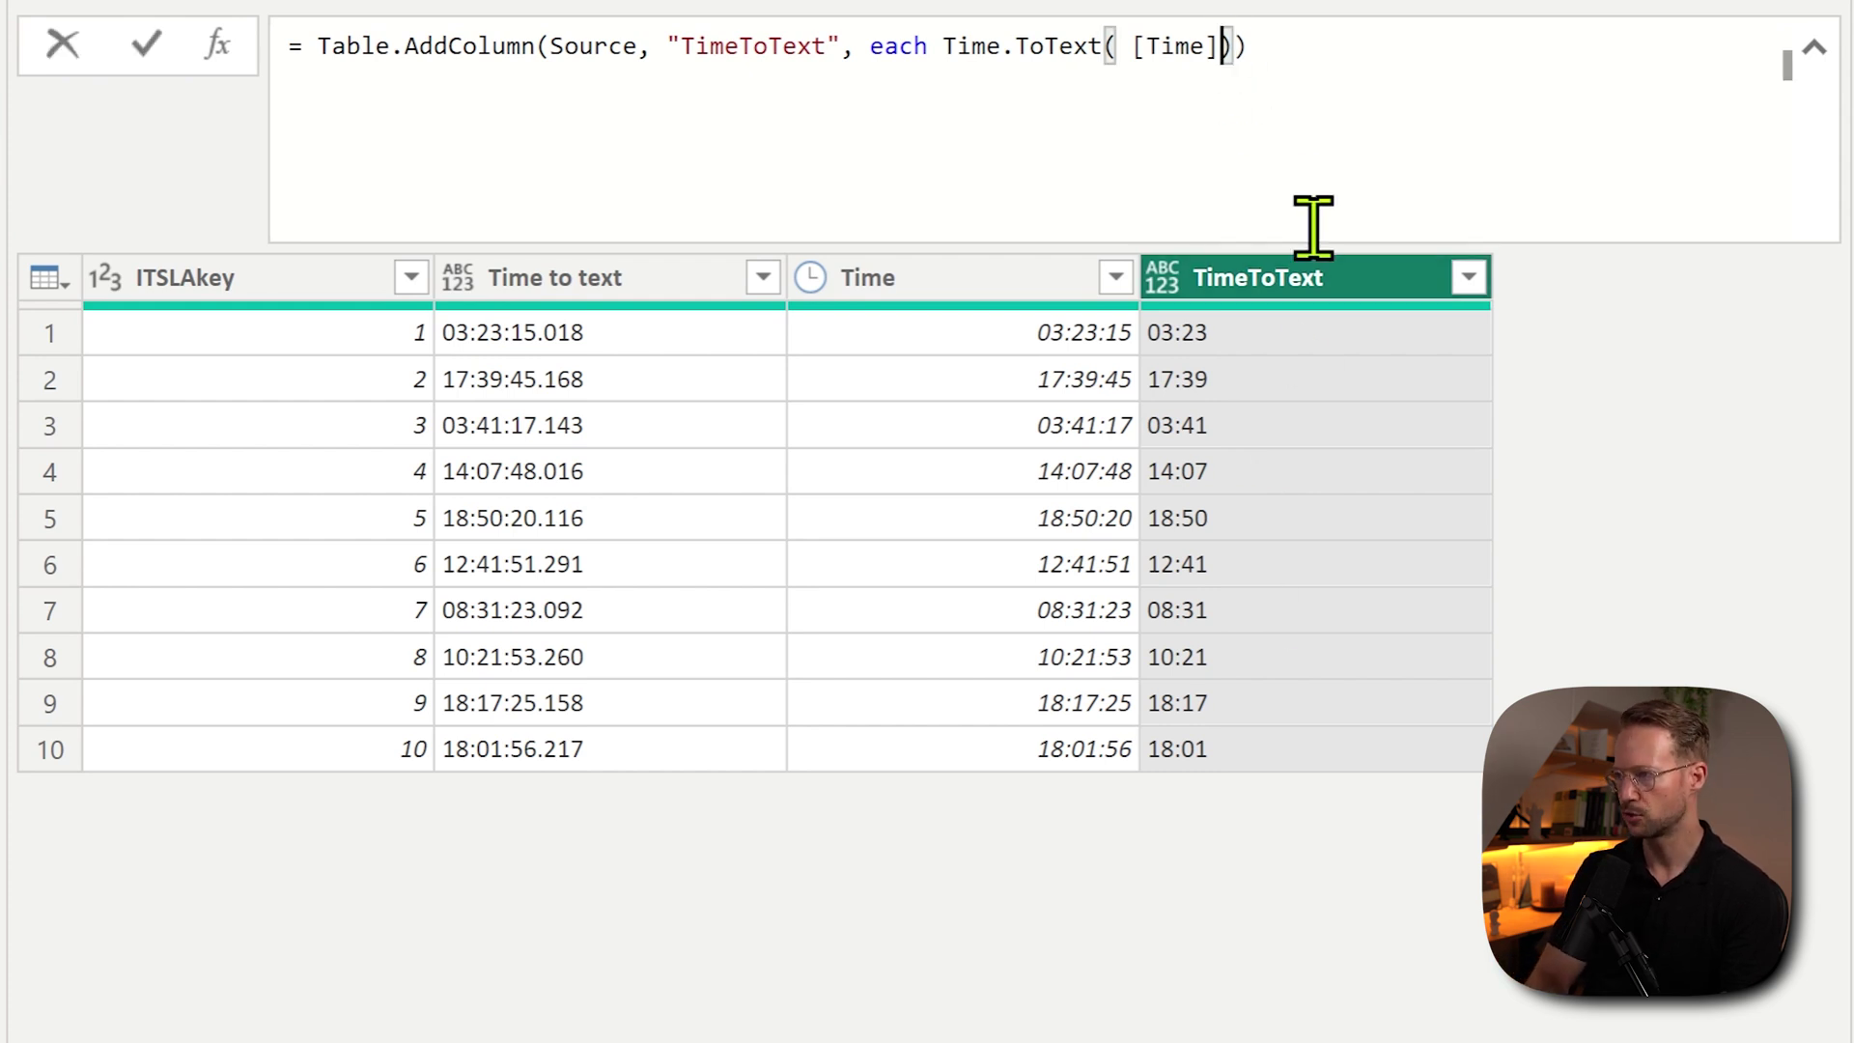
{"action": "type", "text": ", \"\""}
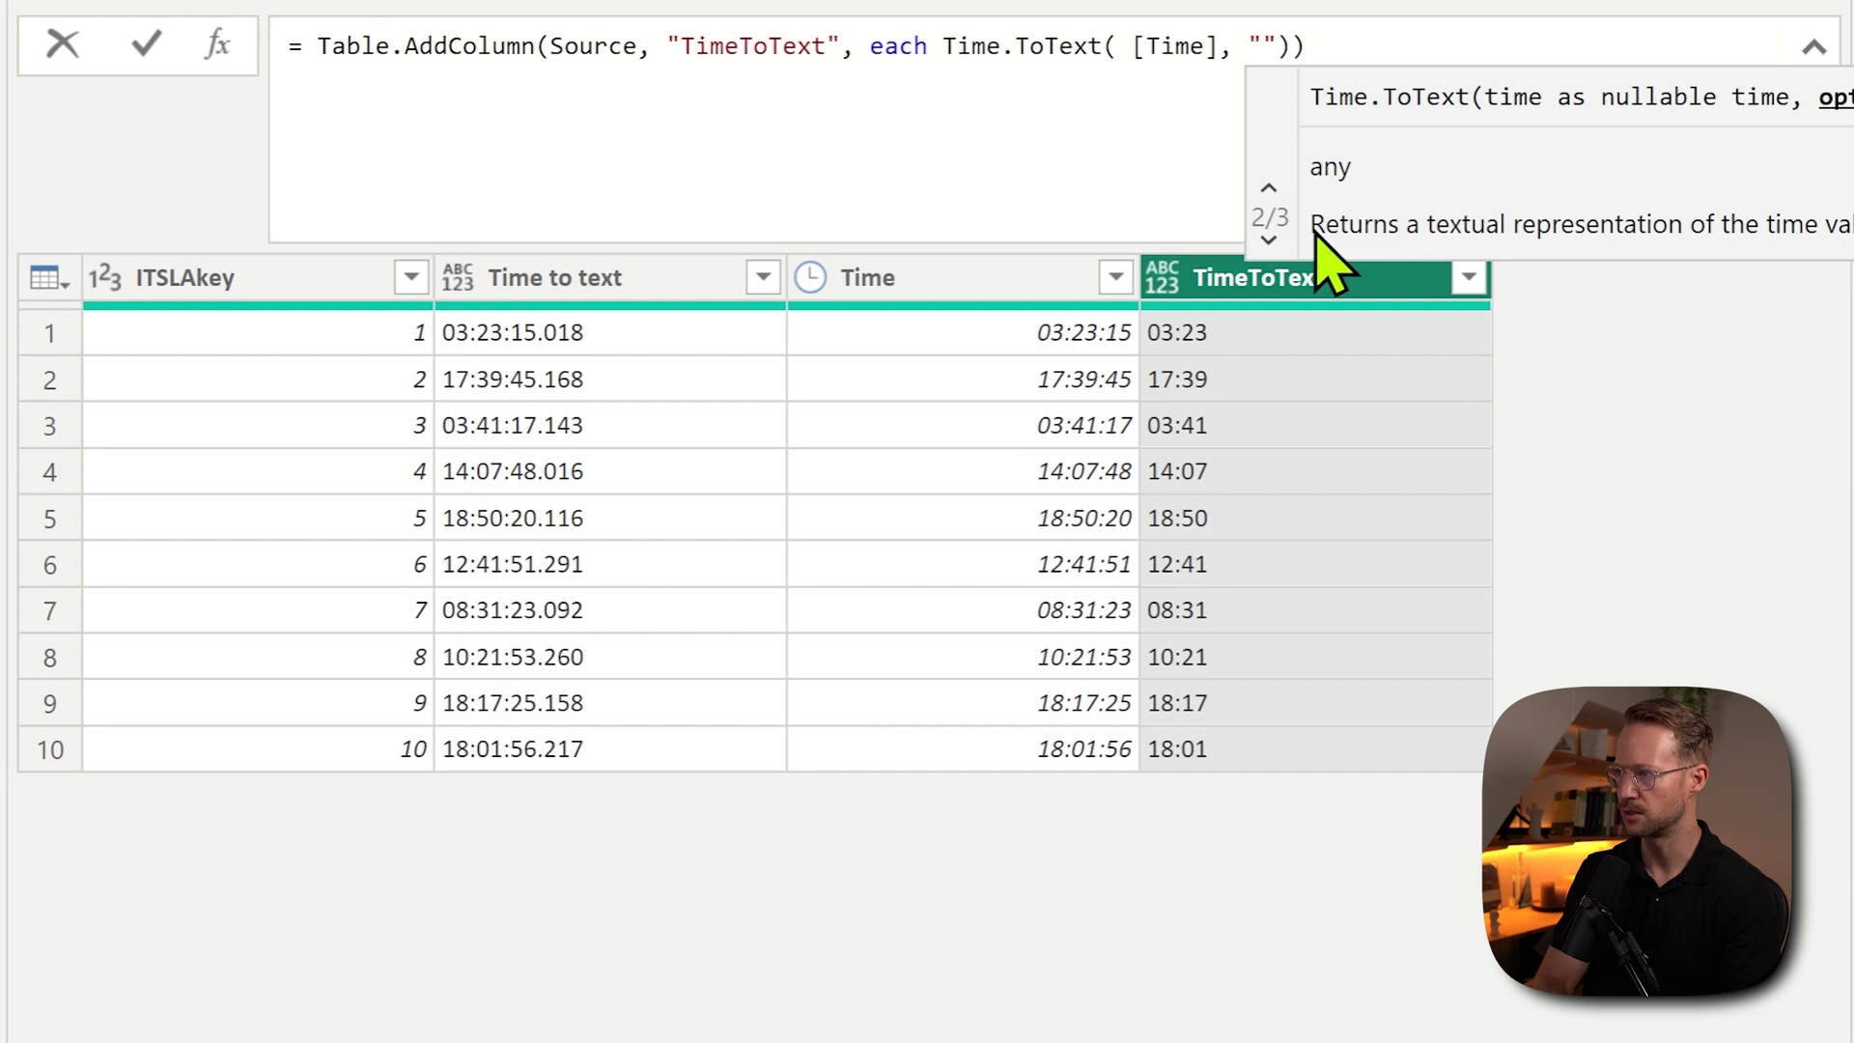
{"action": "type", "text": "T"}
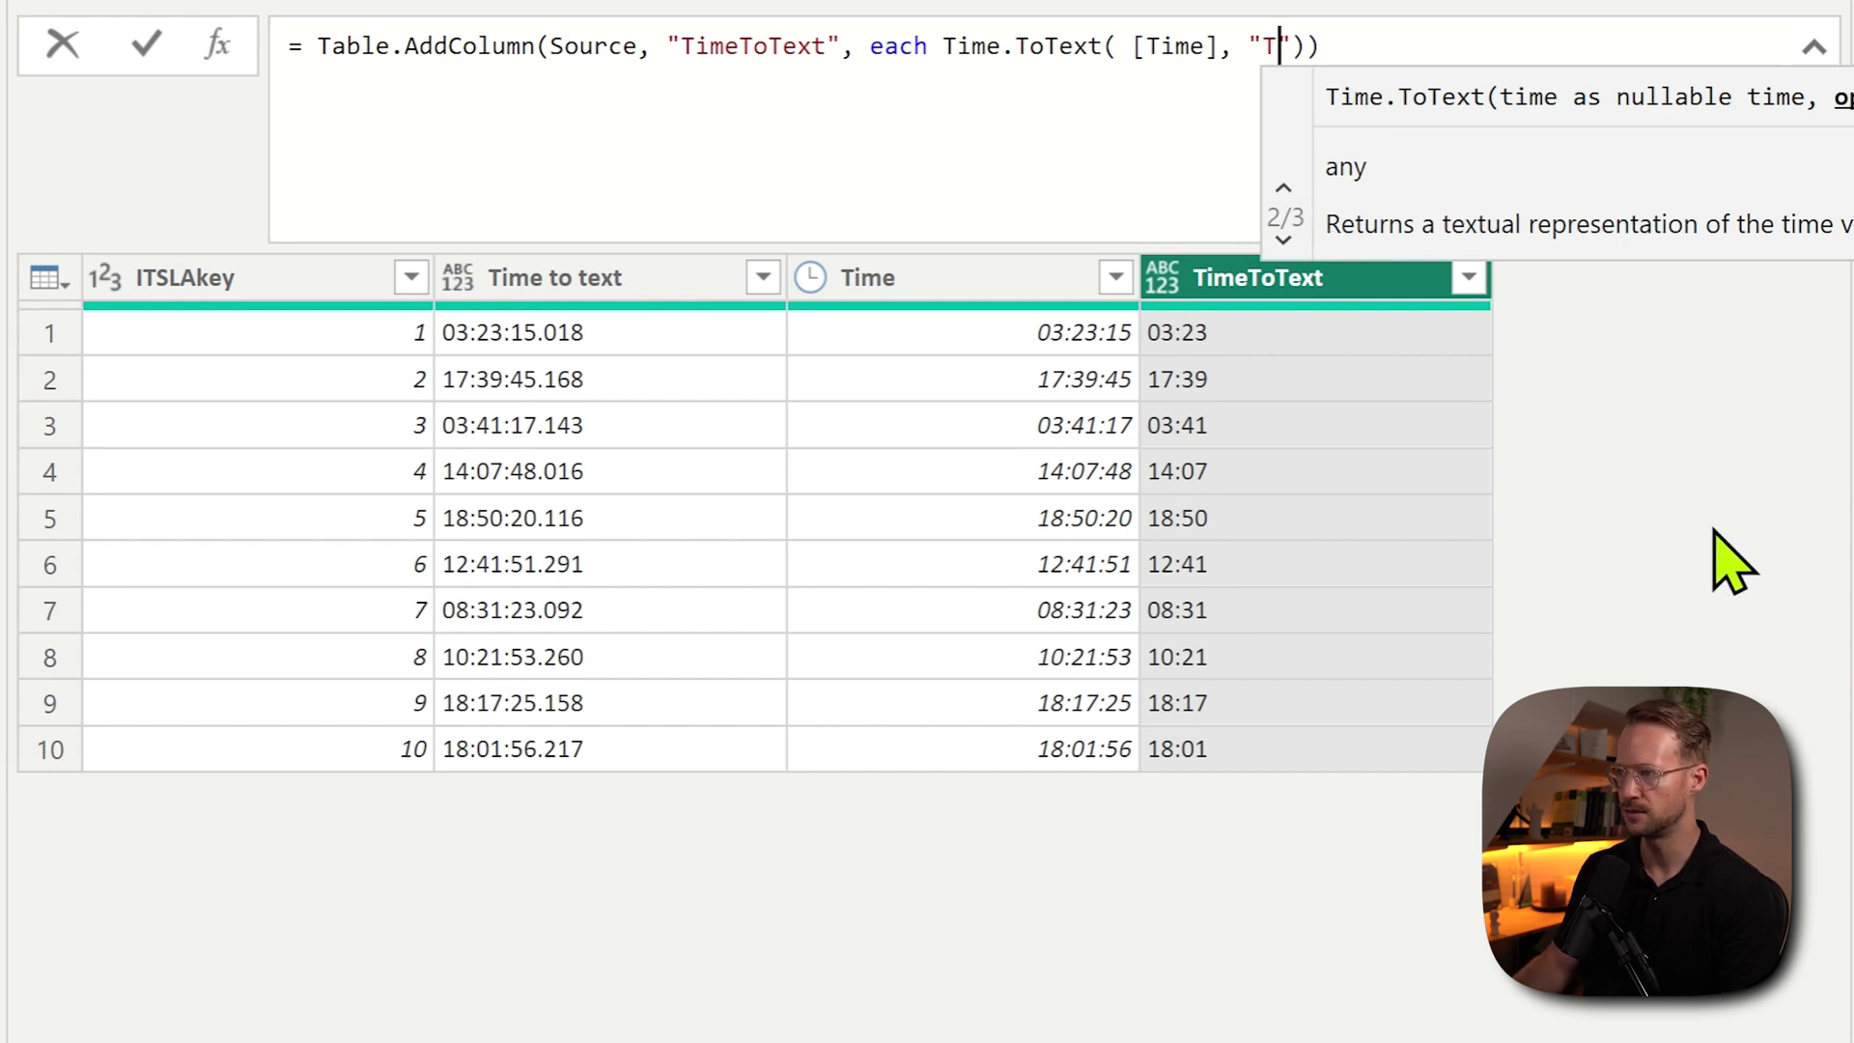
{"action": "key", "text": "Return"}
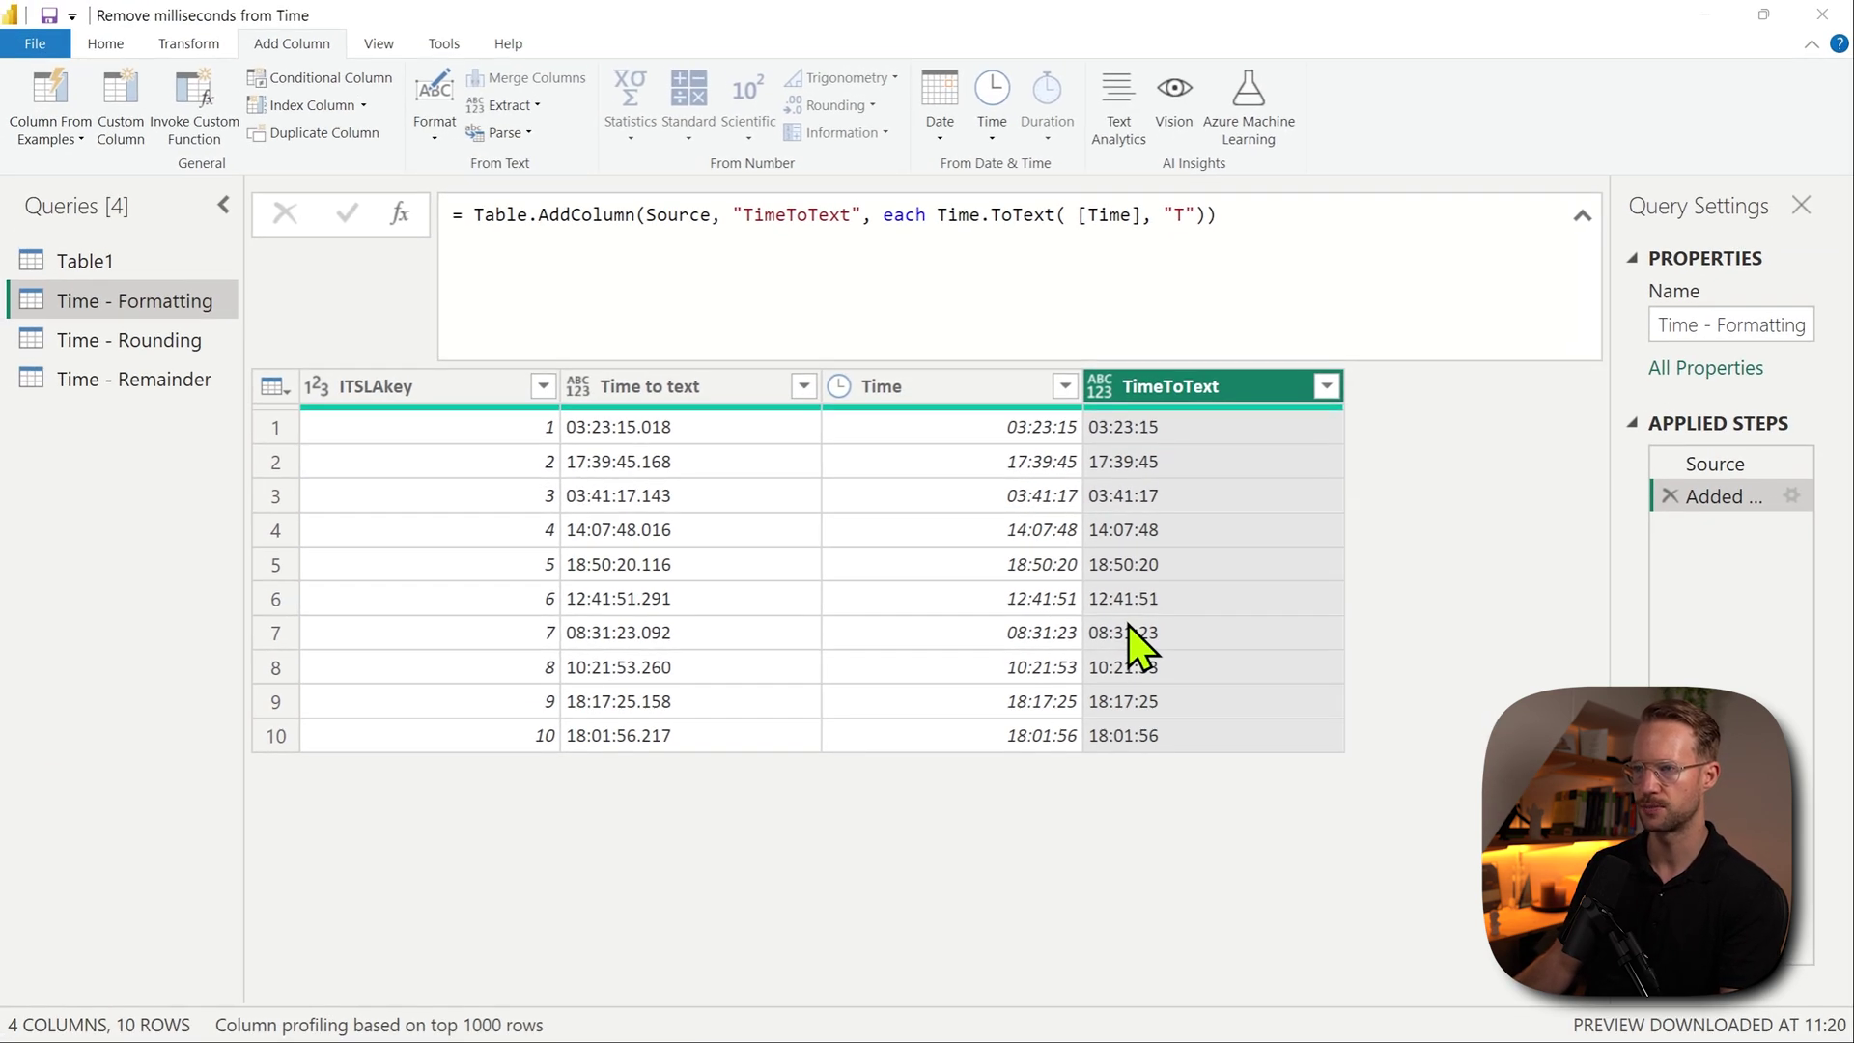
{"action": "key", "text": "alt+Tab"}
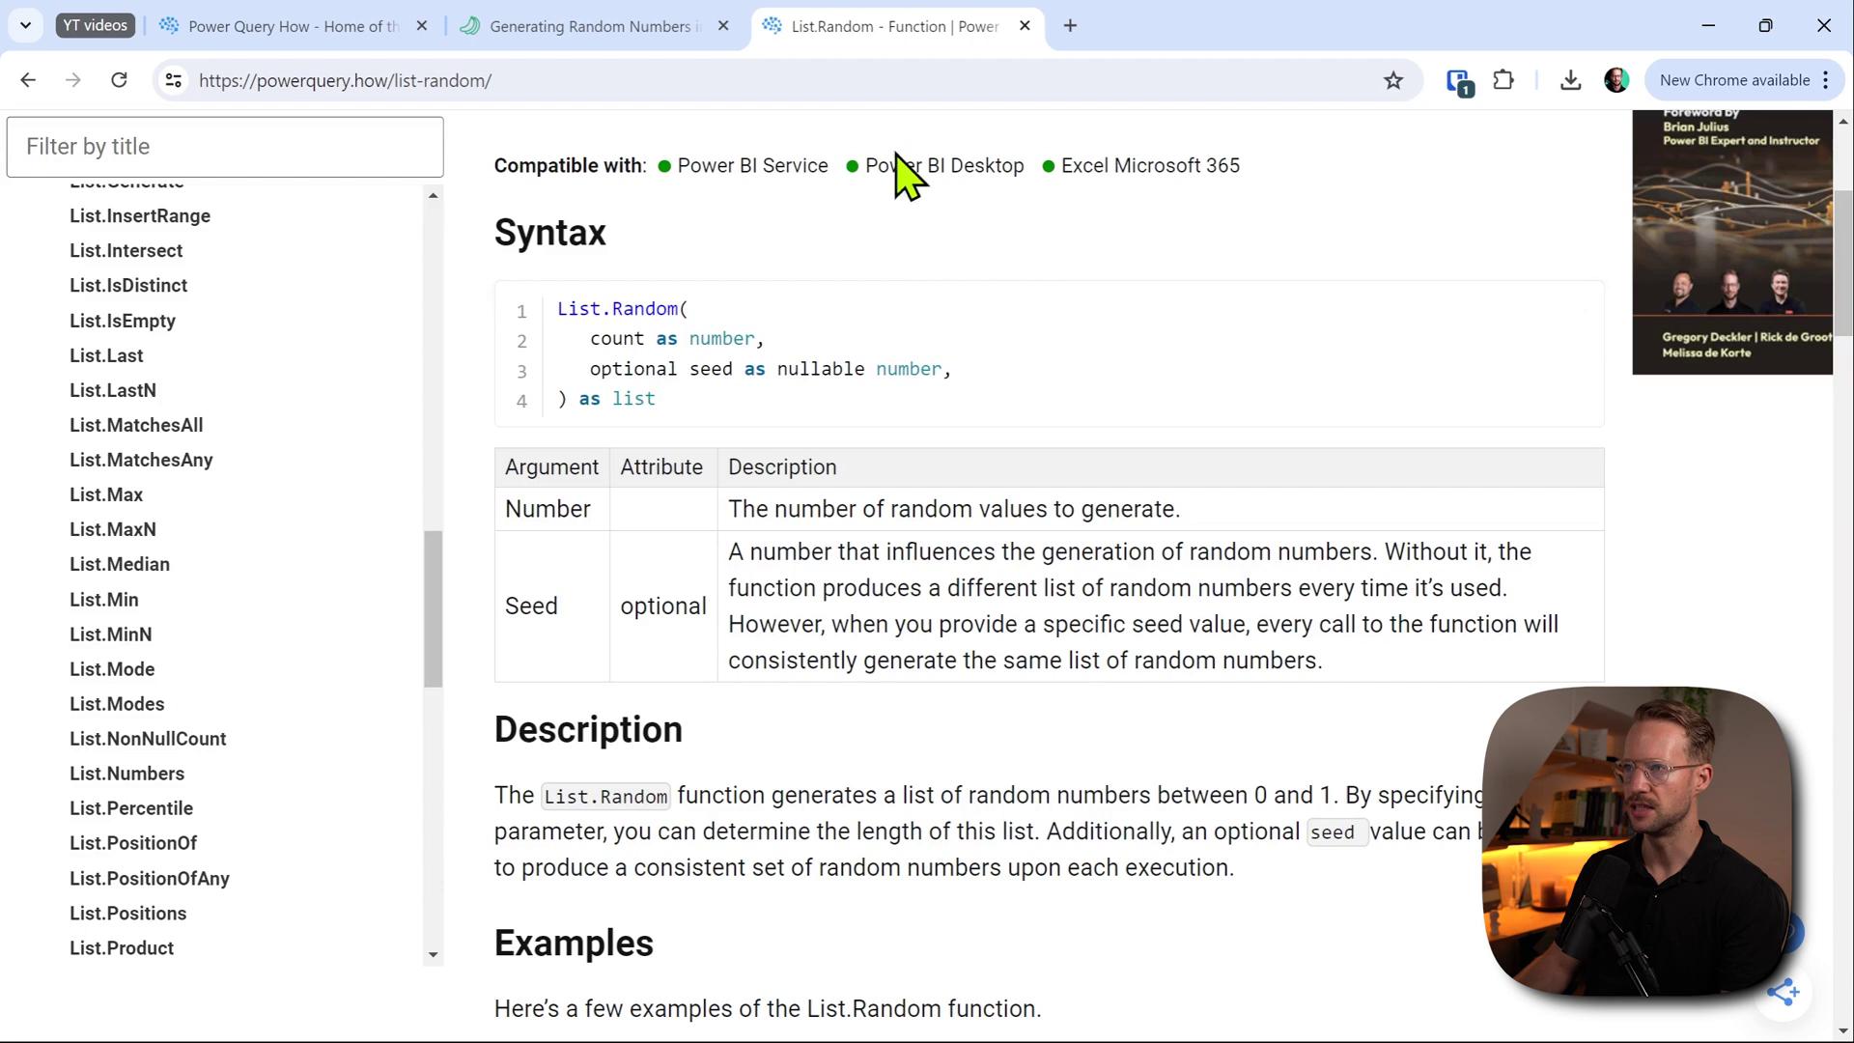
Step: Find the Time.ToText page on powerquery.how and view its supported format strings
{"action": "scroll", "coordinate": [541, 357], "scroll_direction": "up", "scroll_amount": 4}
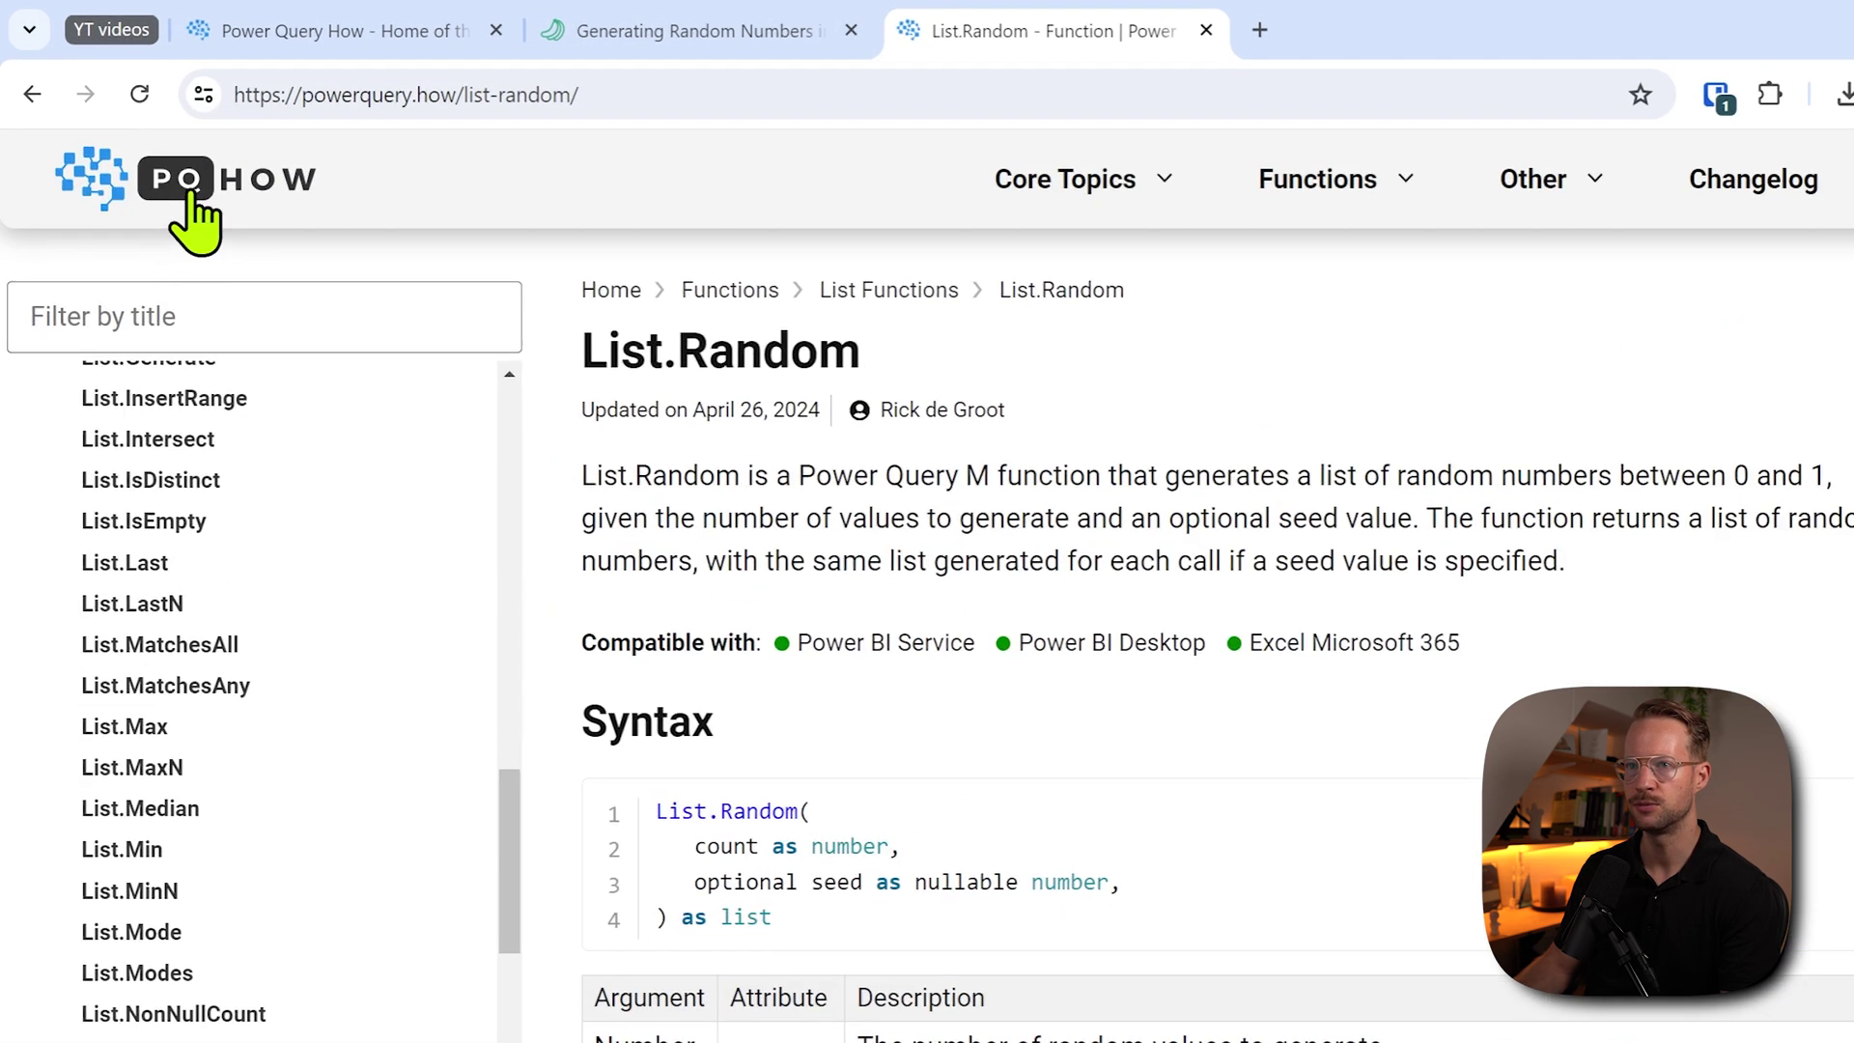
{"action": "left_click", "coordinate": [192, 193]}
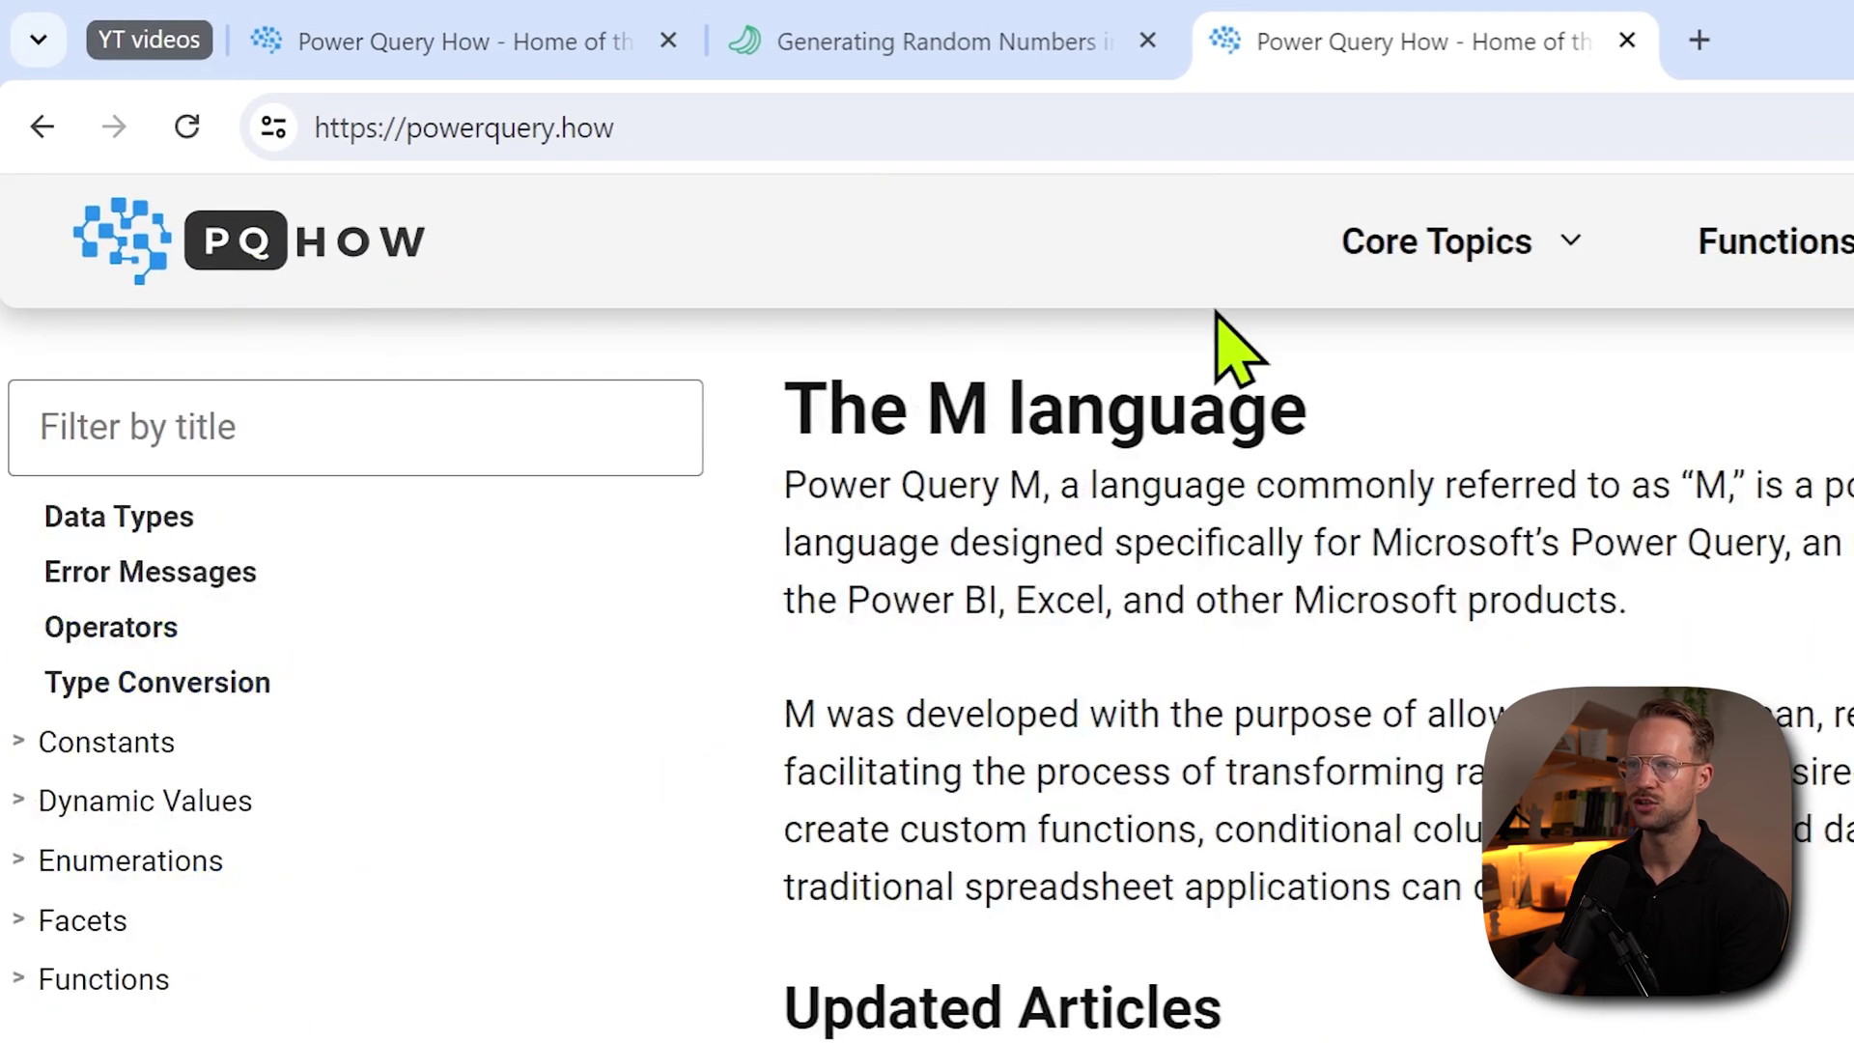
{"action": "left_click", "coordinate": [407, 425]}
{"action": "type", "text": "tim"}
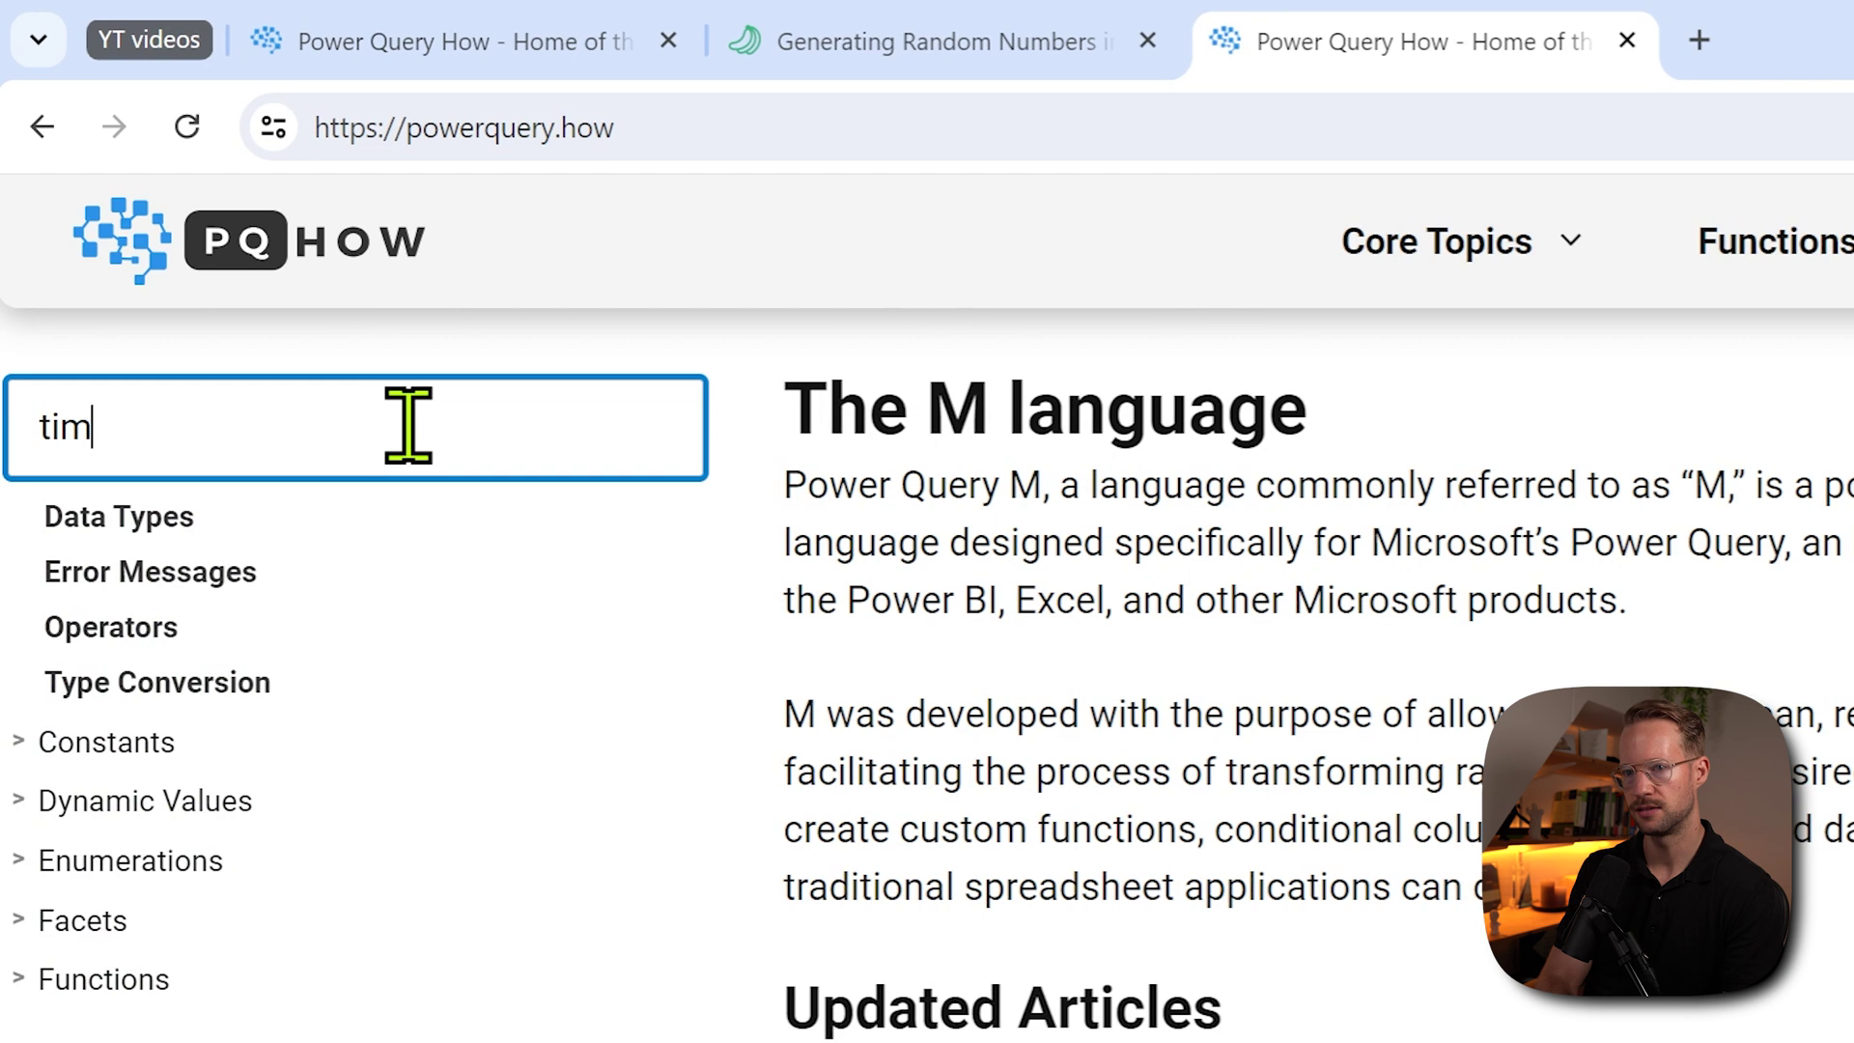
{"action": "type", "text": "e.totext"}
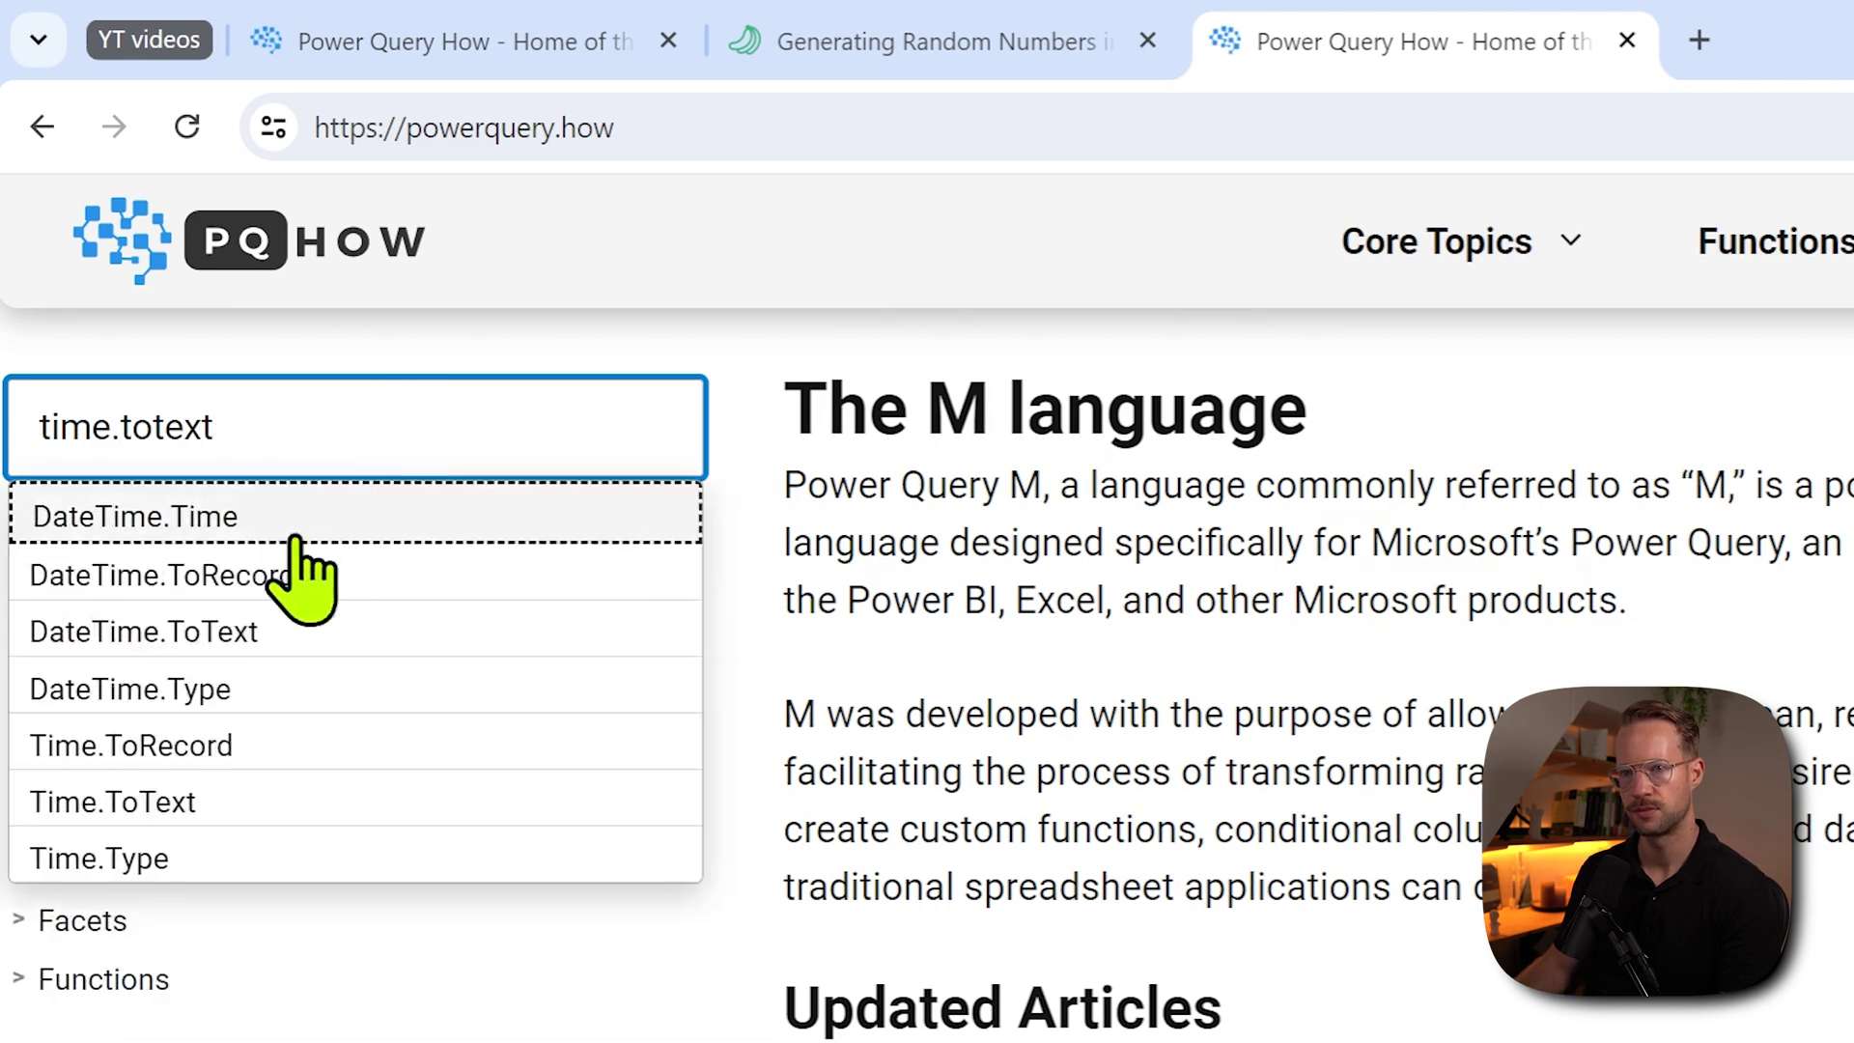
{"action": "left_click", "coordinate": [208, 568]}
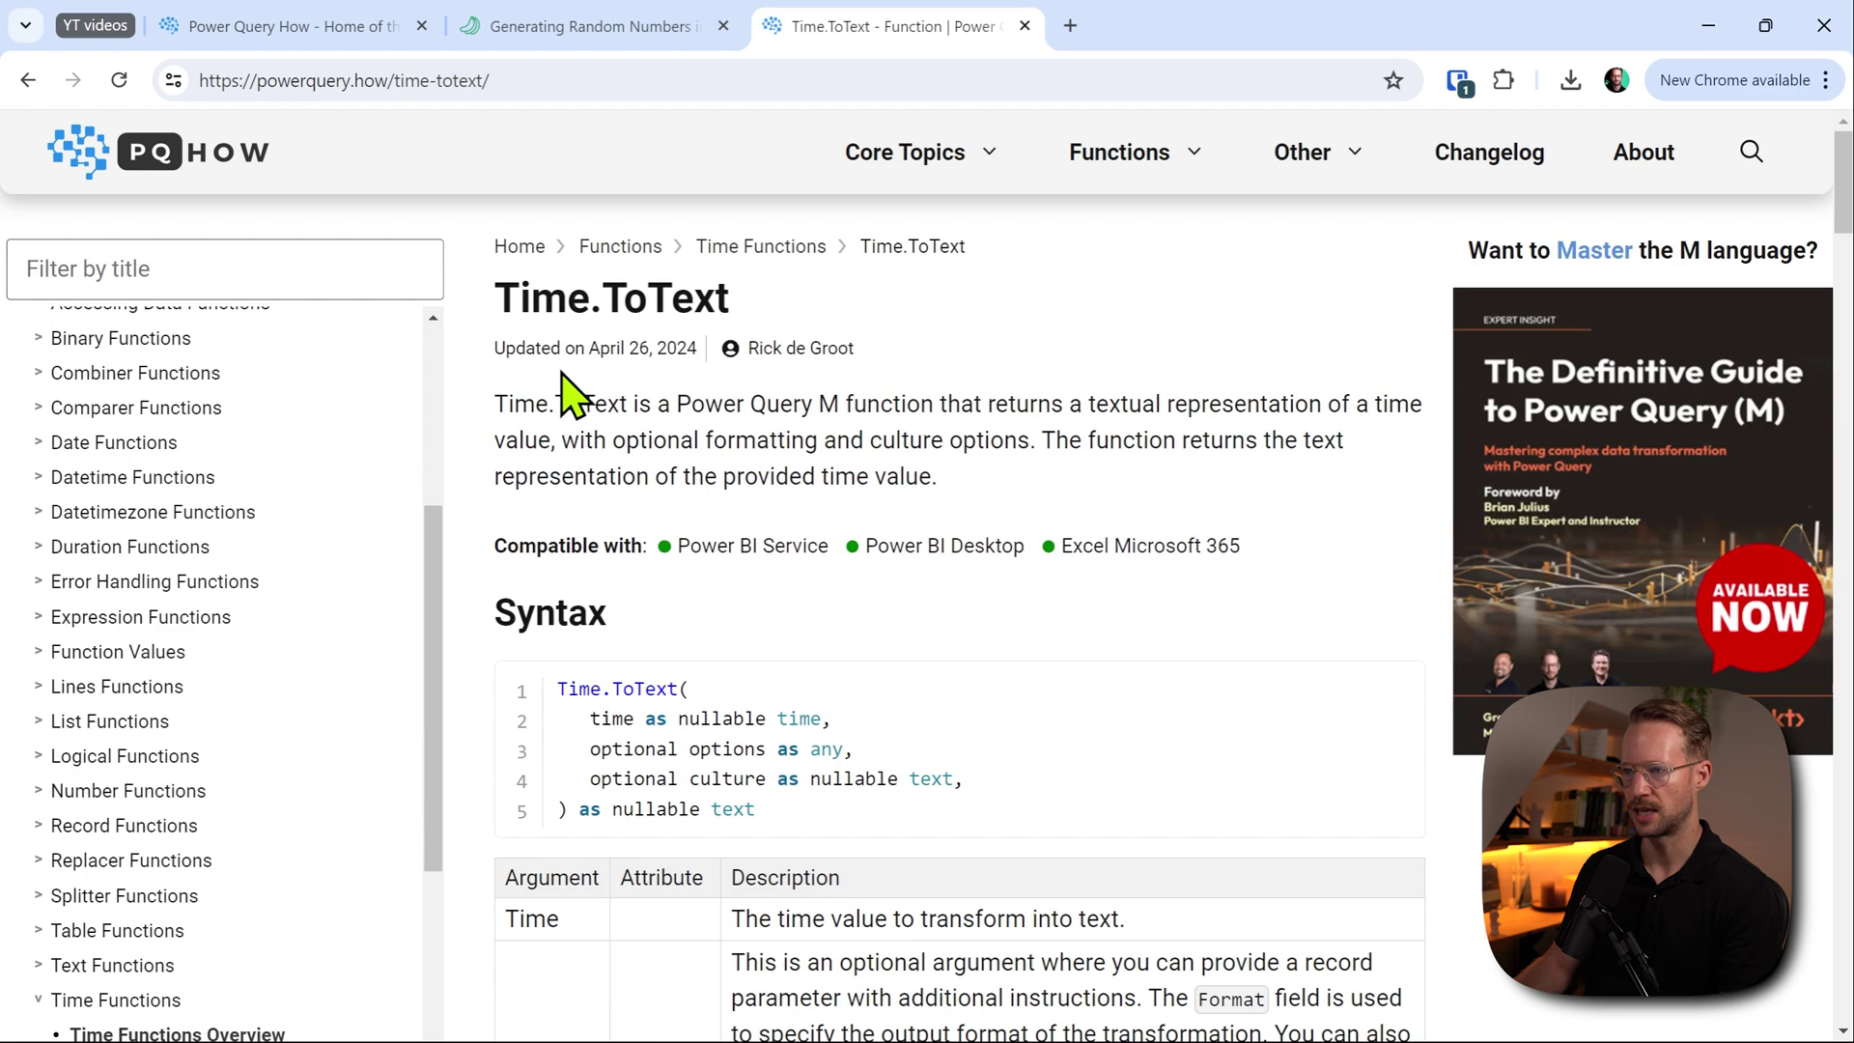
{"action": "scroll", "coordinate": [937, 449], "scroll_direction": "down", "scroll_amount": 20}
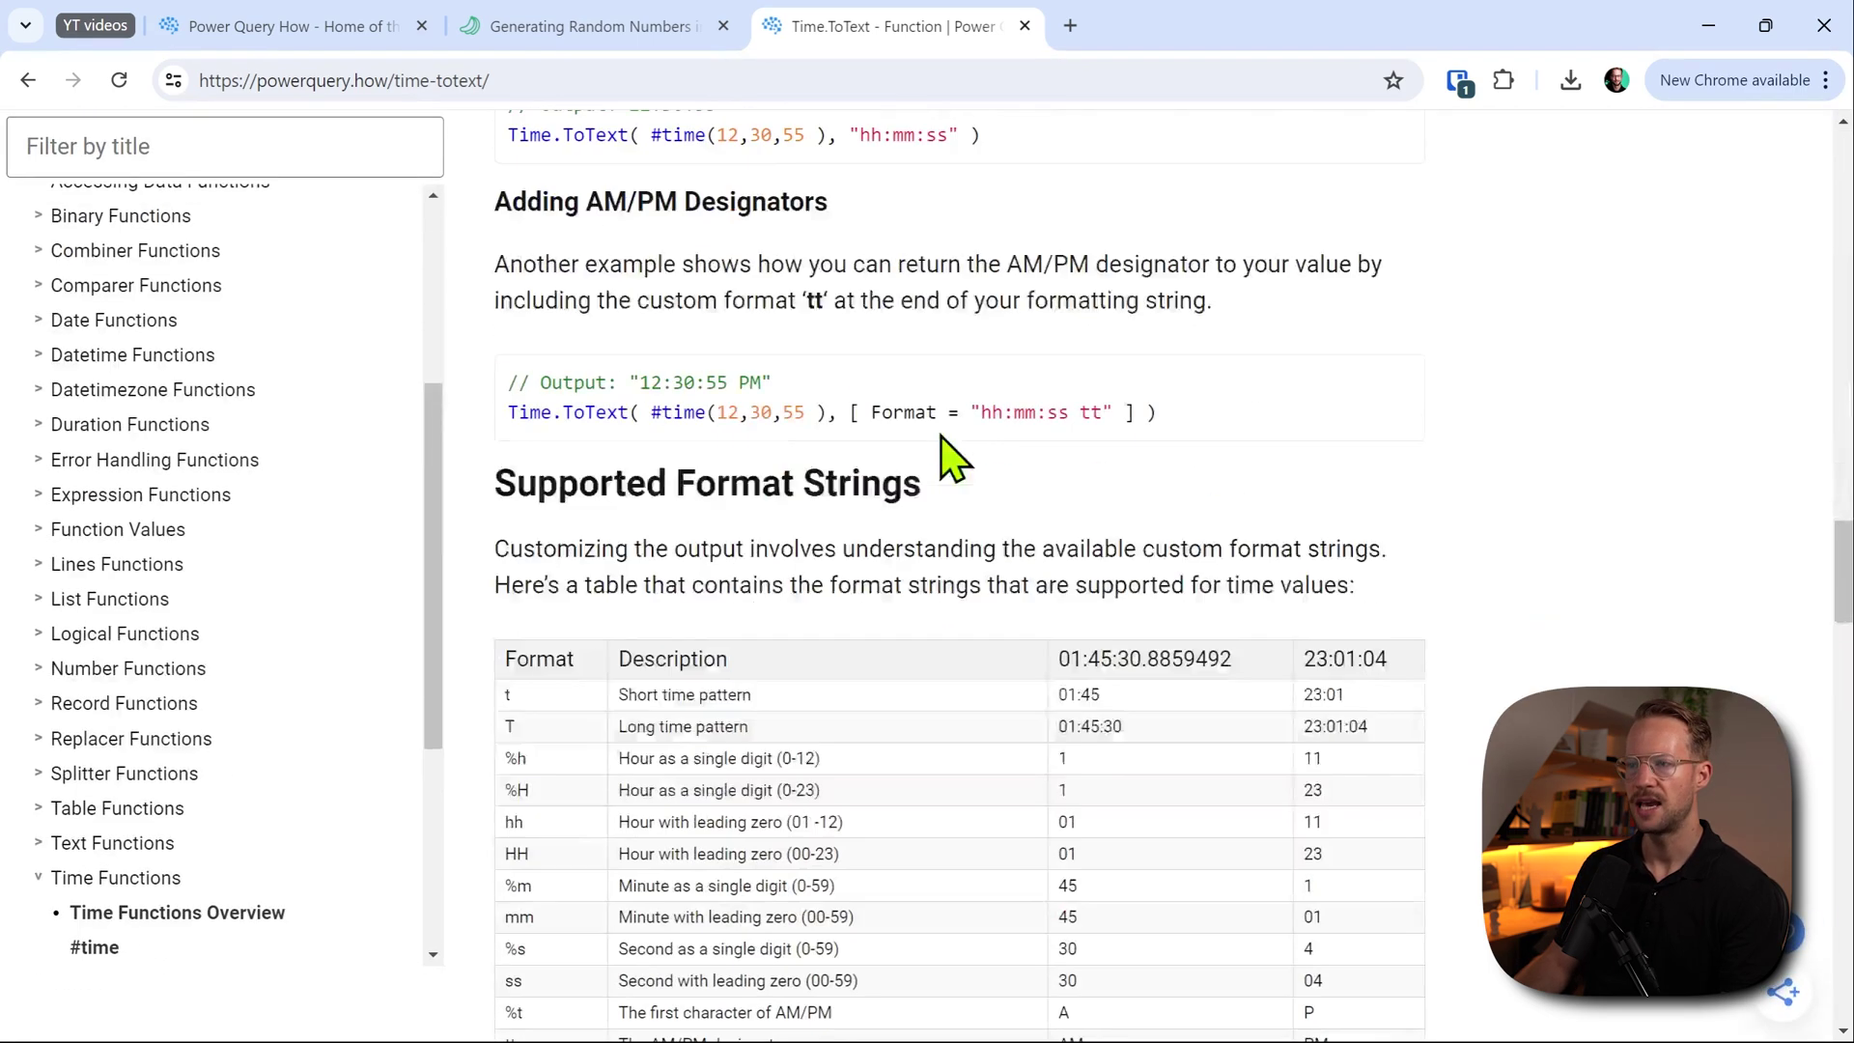
{"action": "scroll", "coordinate": [941, 444], "scroll_direction": "up", "scroll_amount": 4}
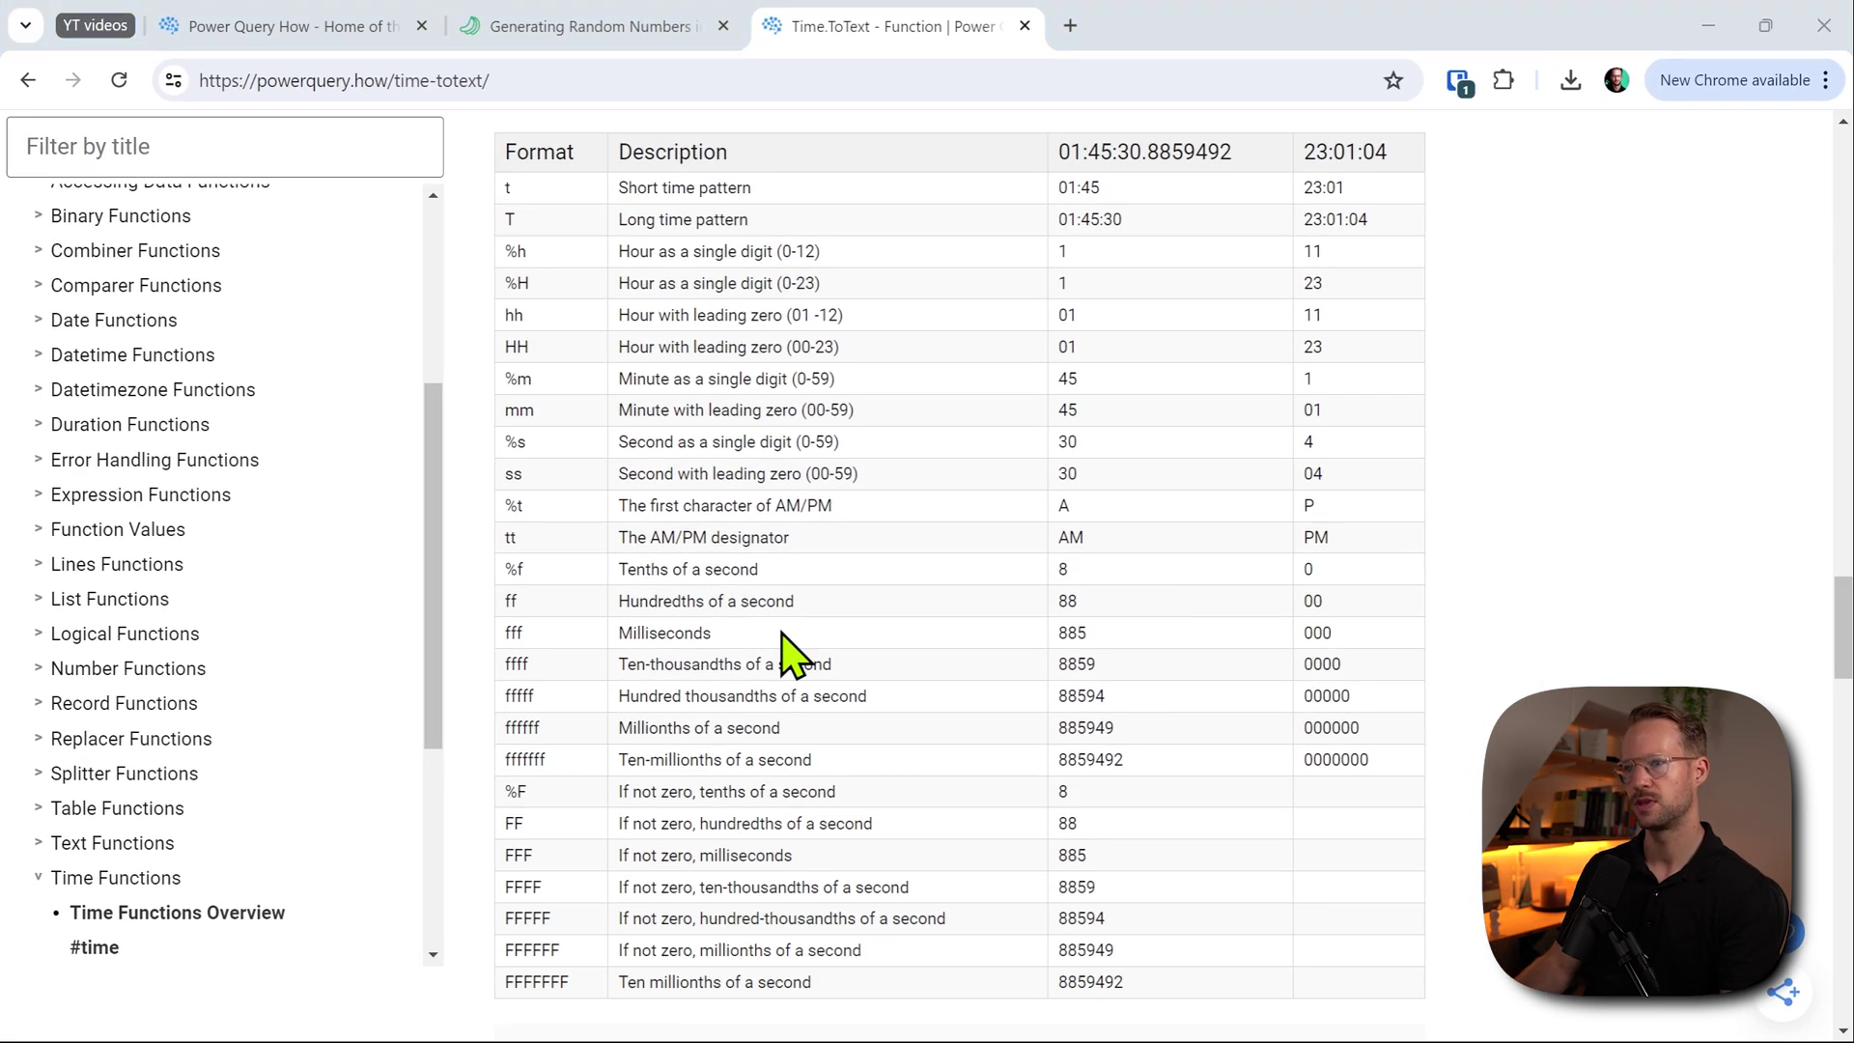
Step: Replace the "T" format code with "HH:mm:ss" in the TimeToText formula
{"action": "key", "text": "alt+Tab"}
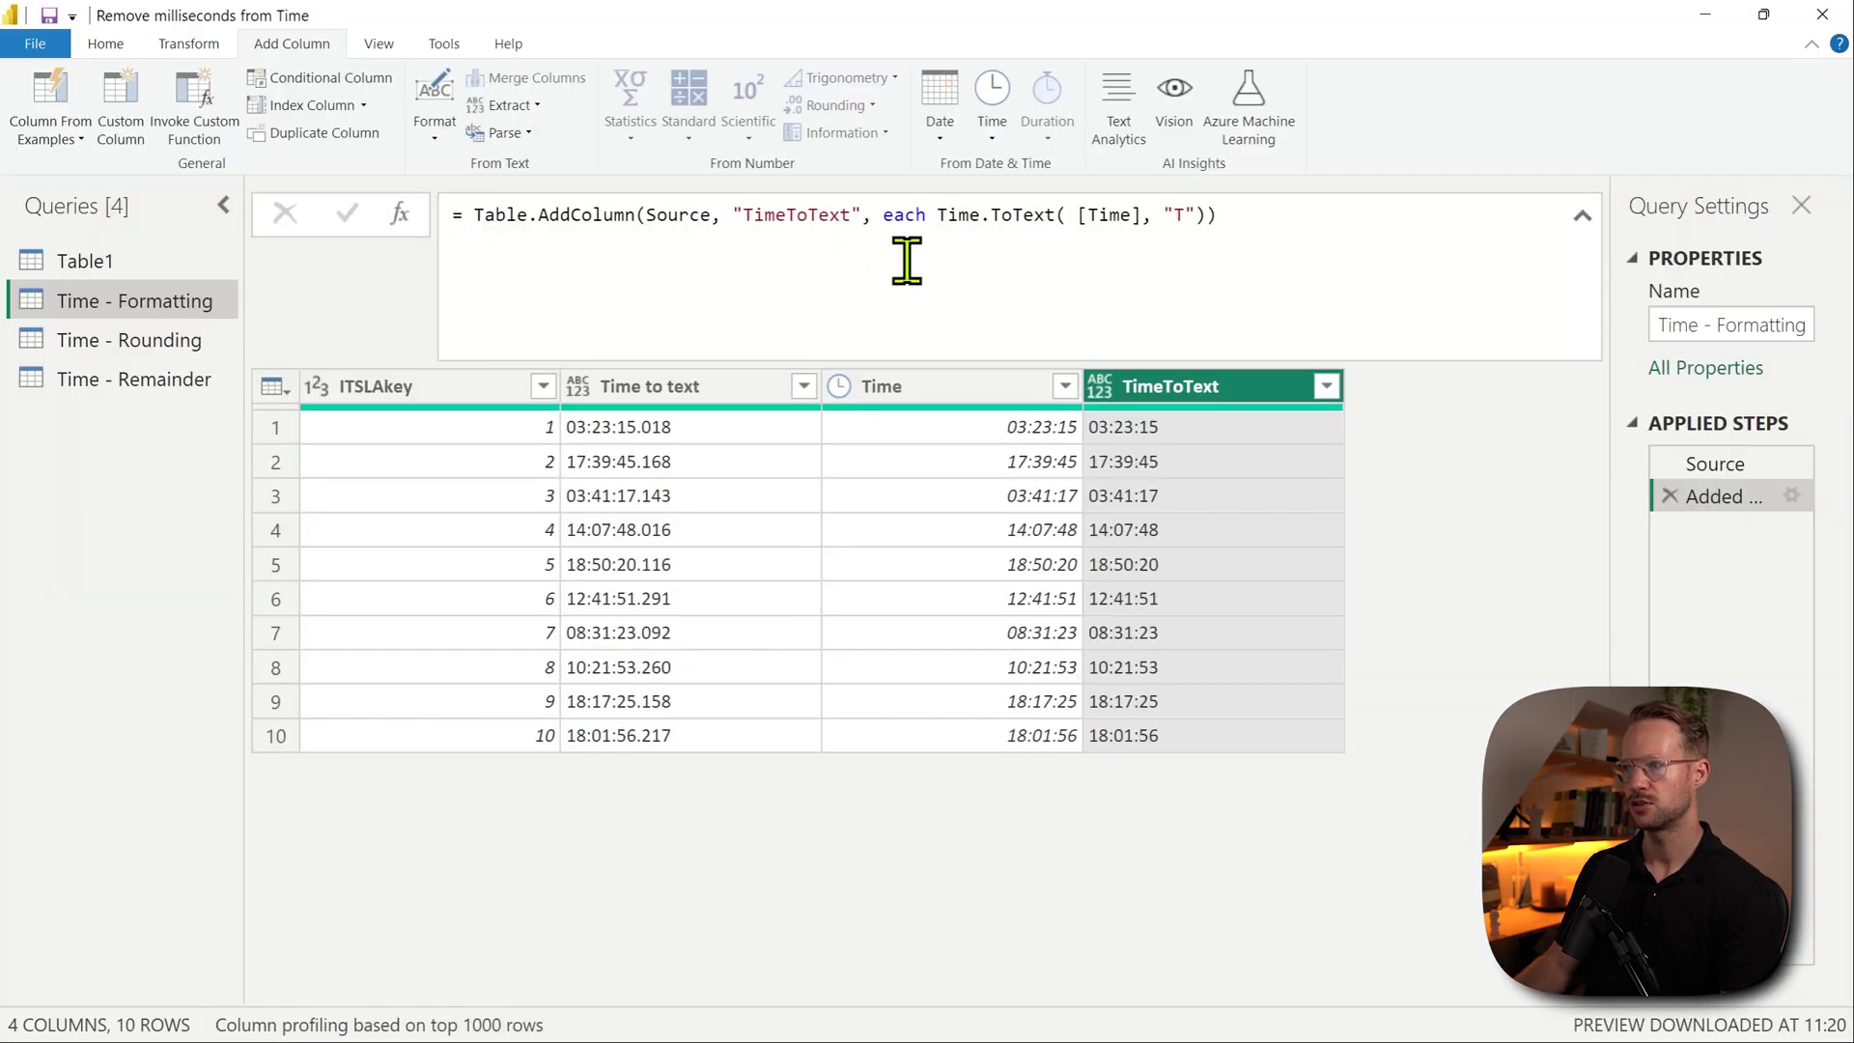
{"action": "left_click", "coordinate": [1186, 215]}
{"action": "key", "text": "BackSpace"}
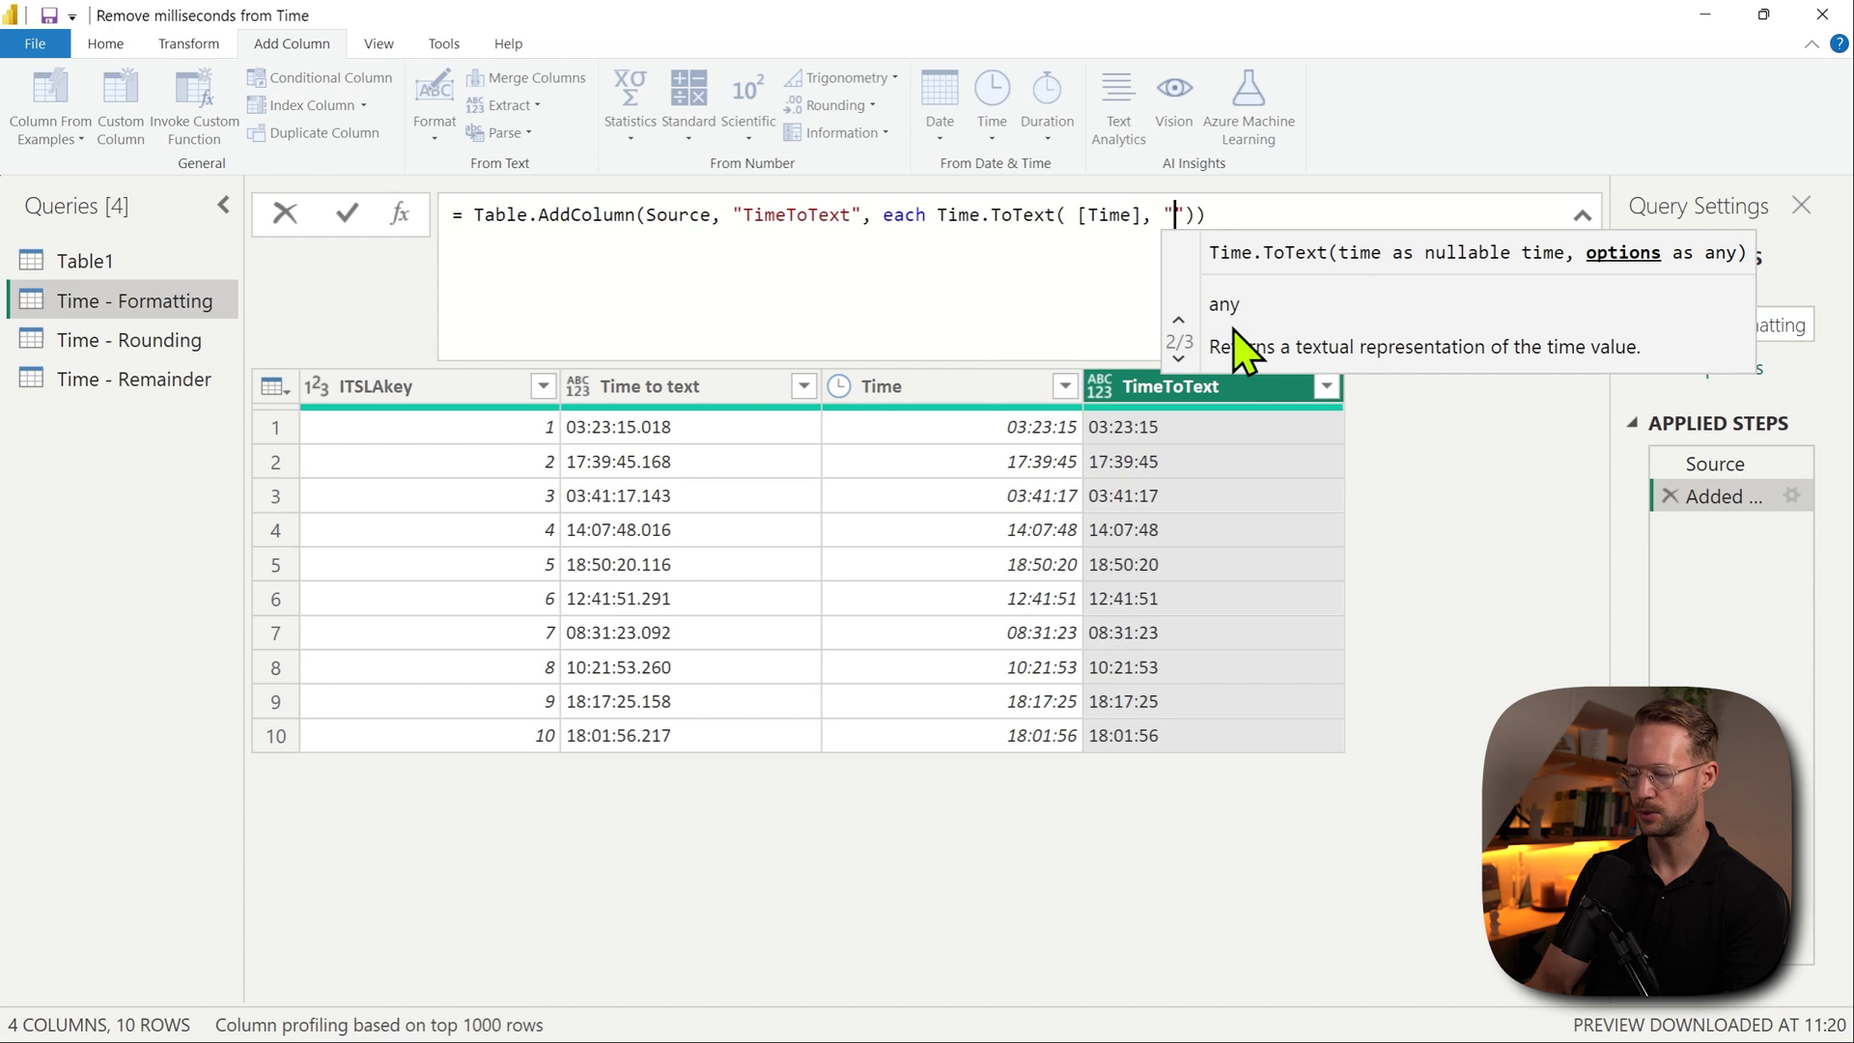
{"action": "type", "text": "HH:mm:ss"}
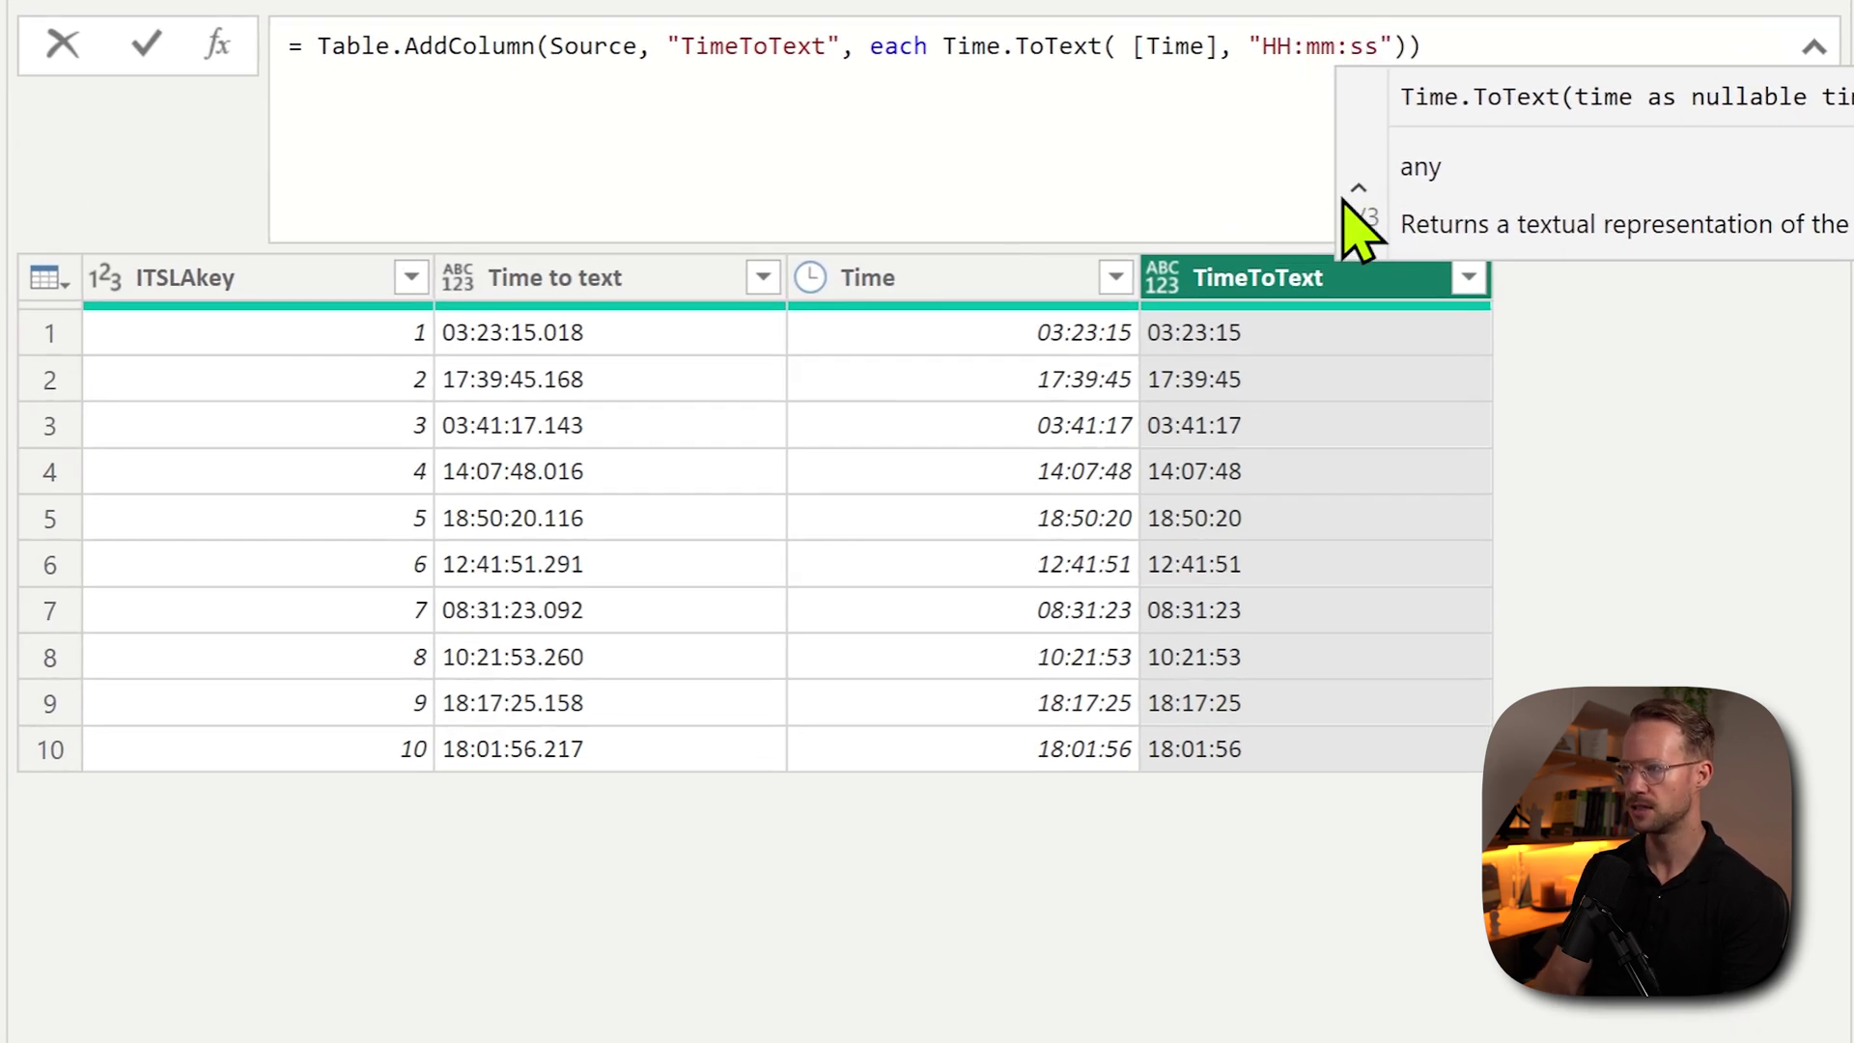
{"action": "key", "text": "Return"}
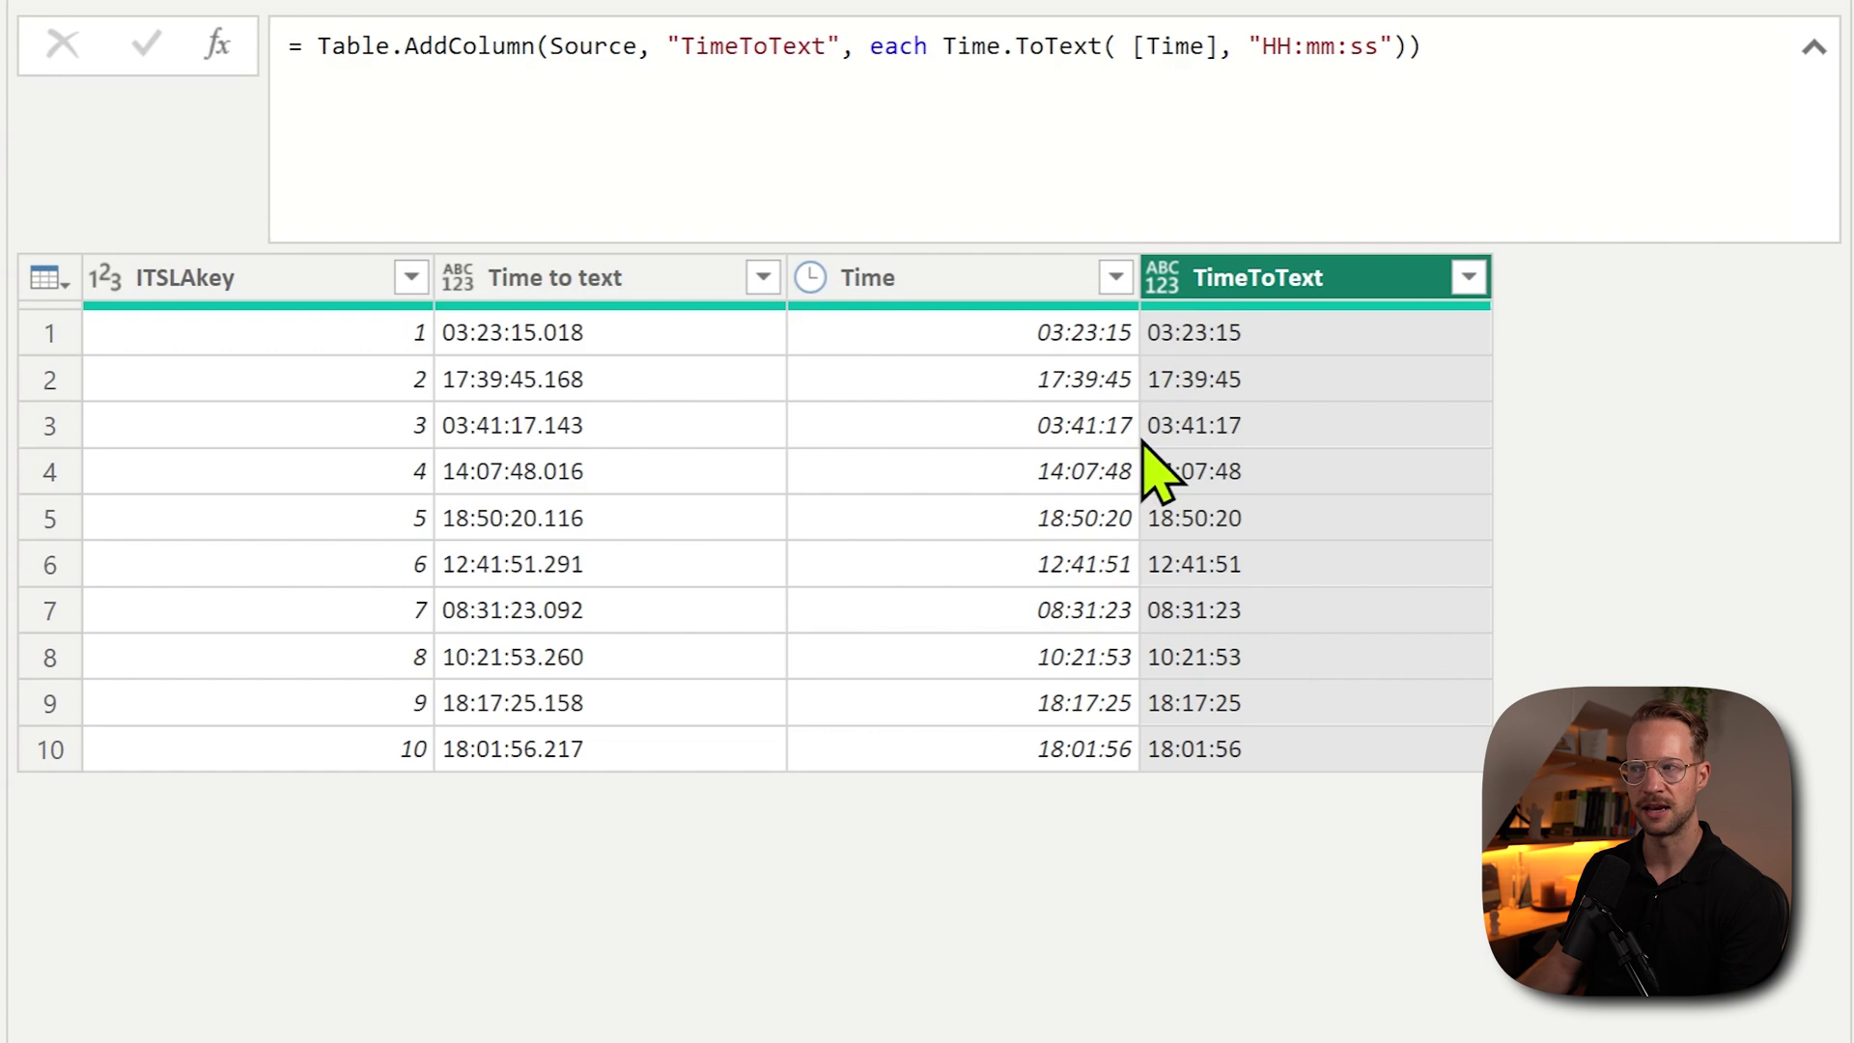
Step: Try the format "HH:mm:ss.ffff" to show fractional seconds, then remove ".ffff" again
{"action": "left_click", "coordinate": [1378, 48]}
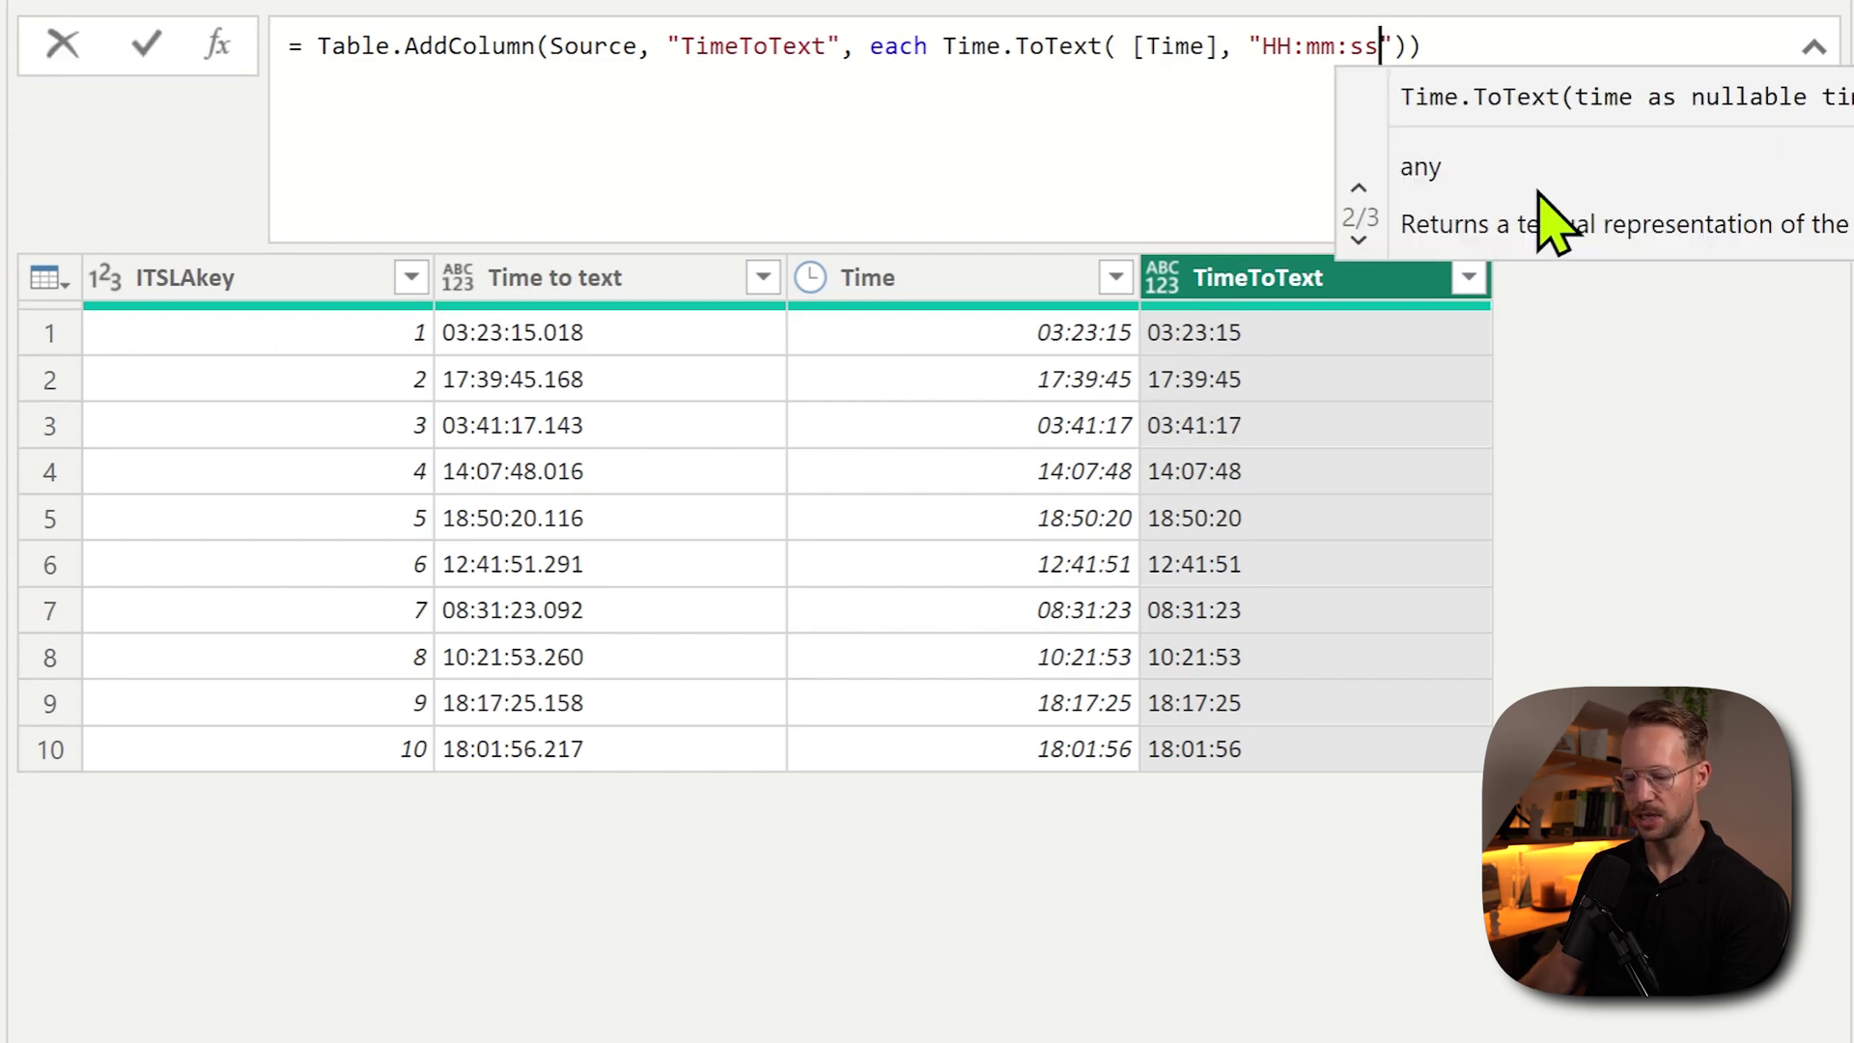
{"action": "type", "text": "."}
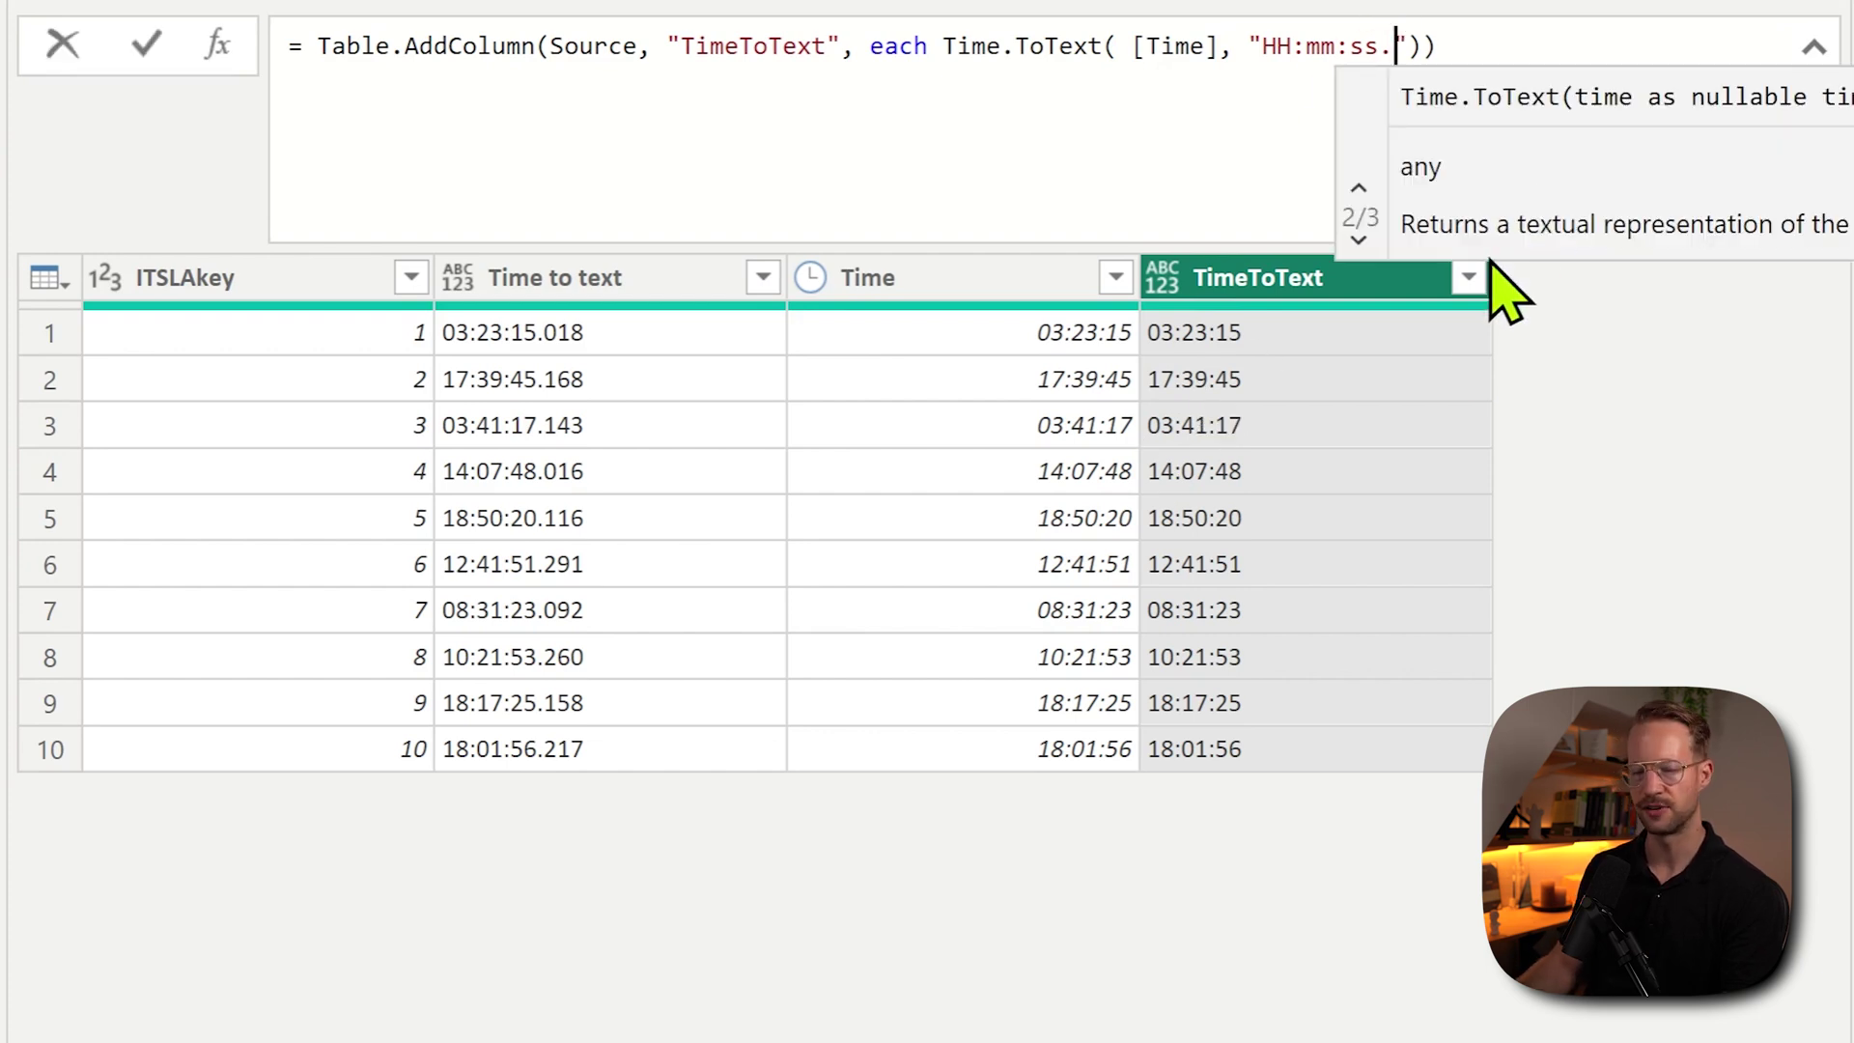
{"action": "type", "text": "ffff"}
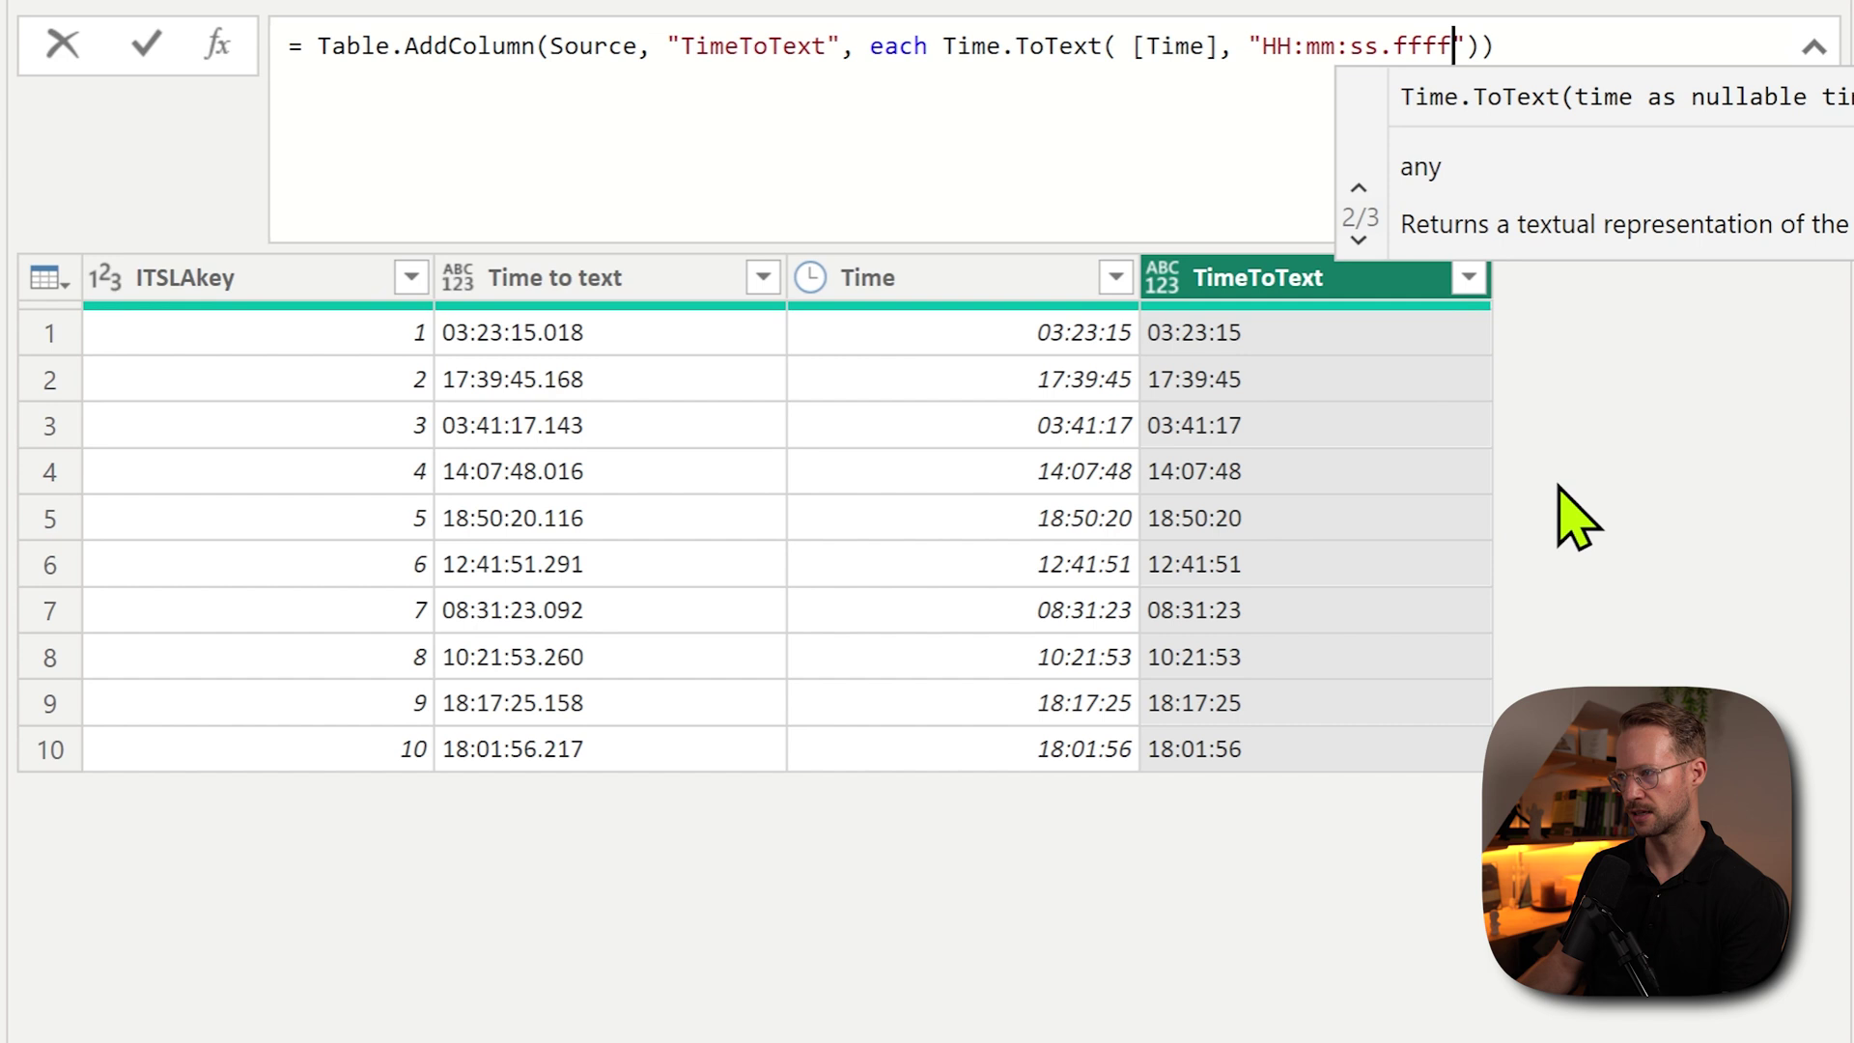
{"action": "key", "text": "Return"}
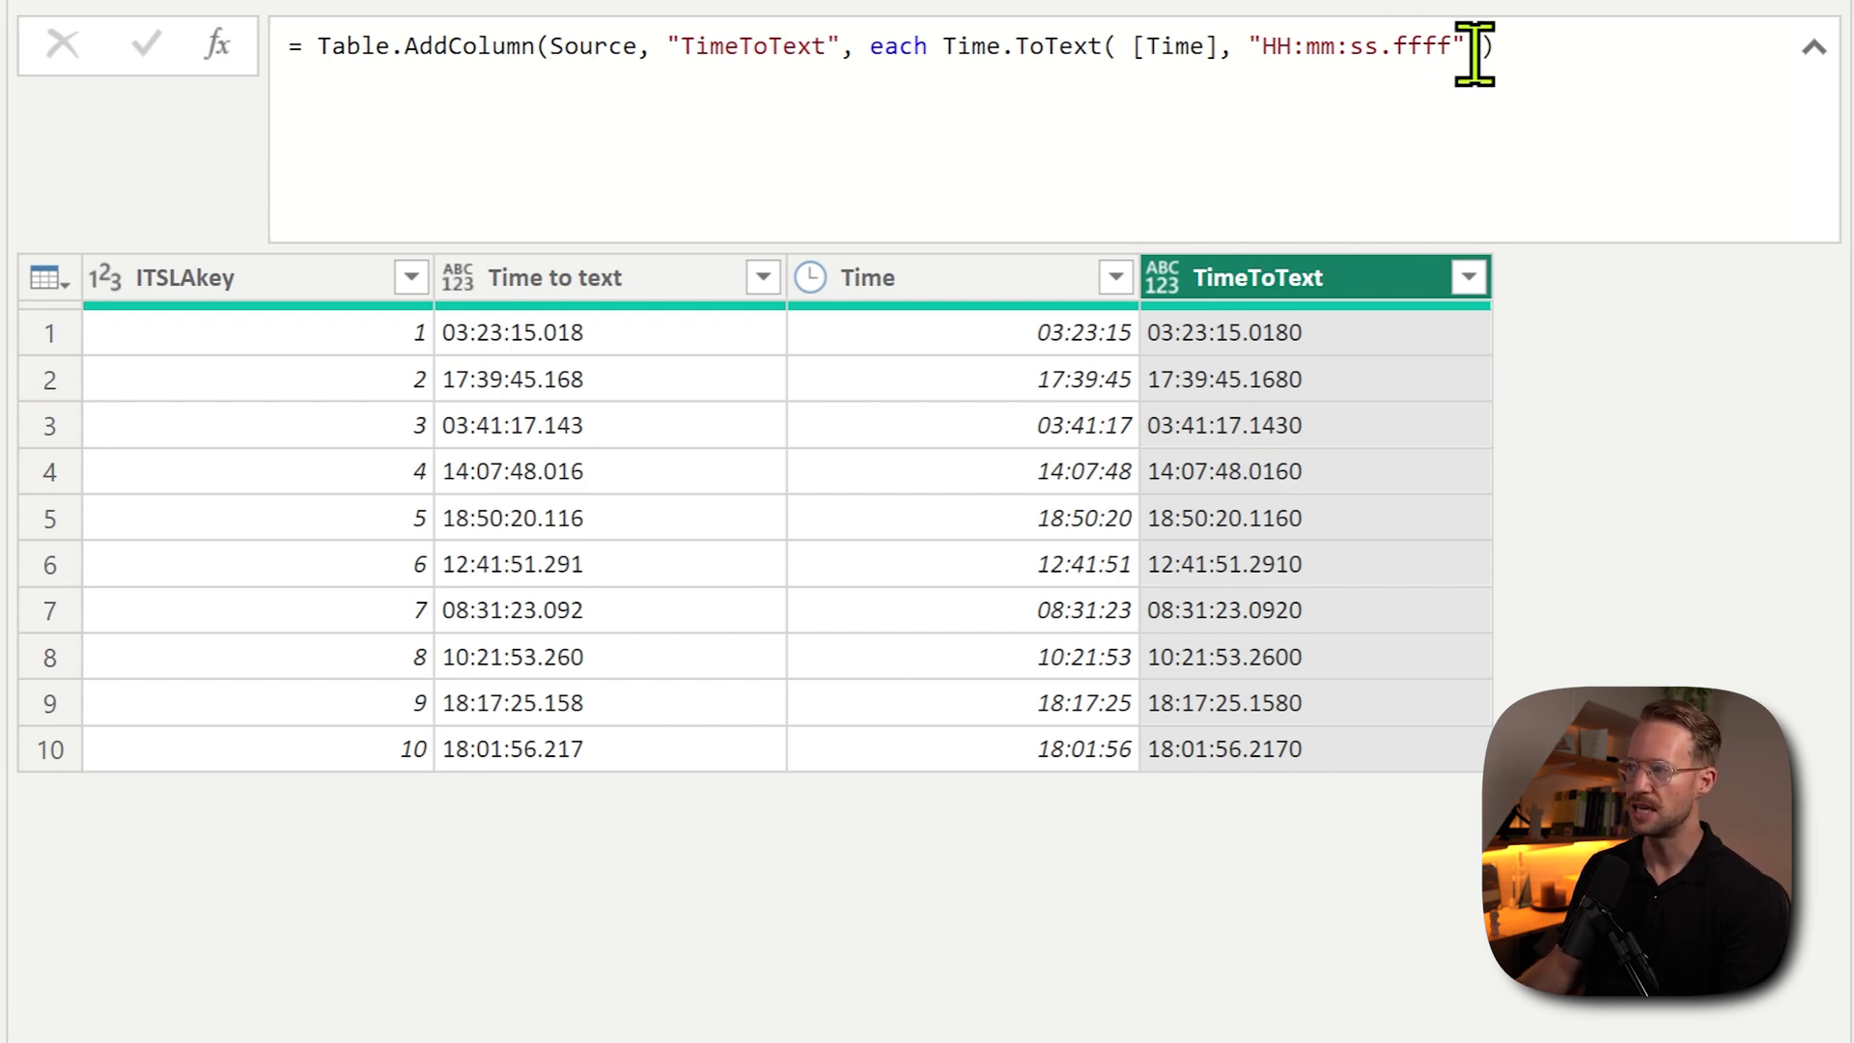
{"action": "left_click_drag", "start_coordinate": [1455, 46], "coordinate": [1378, 46]}
{"action": "key", "text": "BackSpace"}
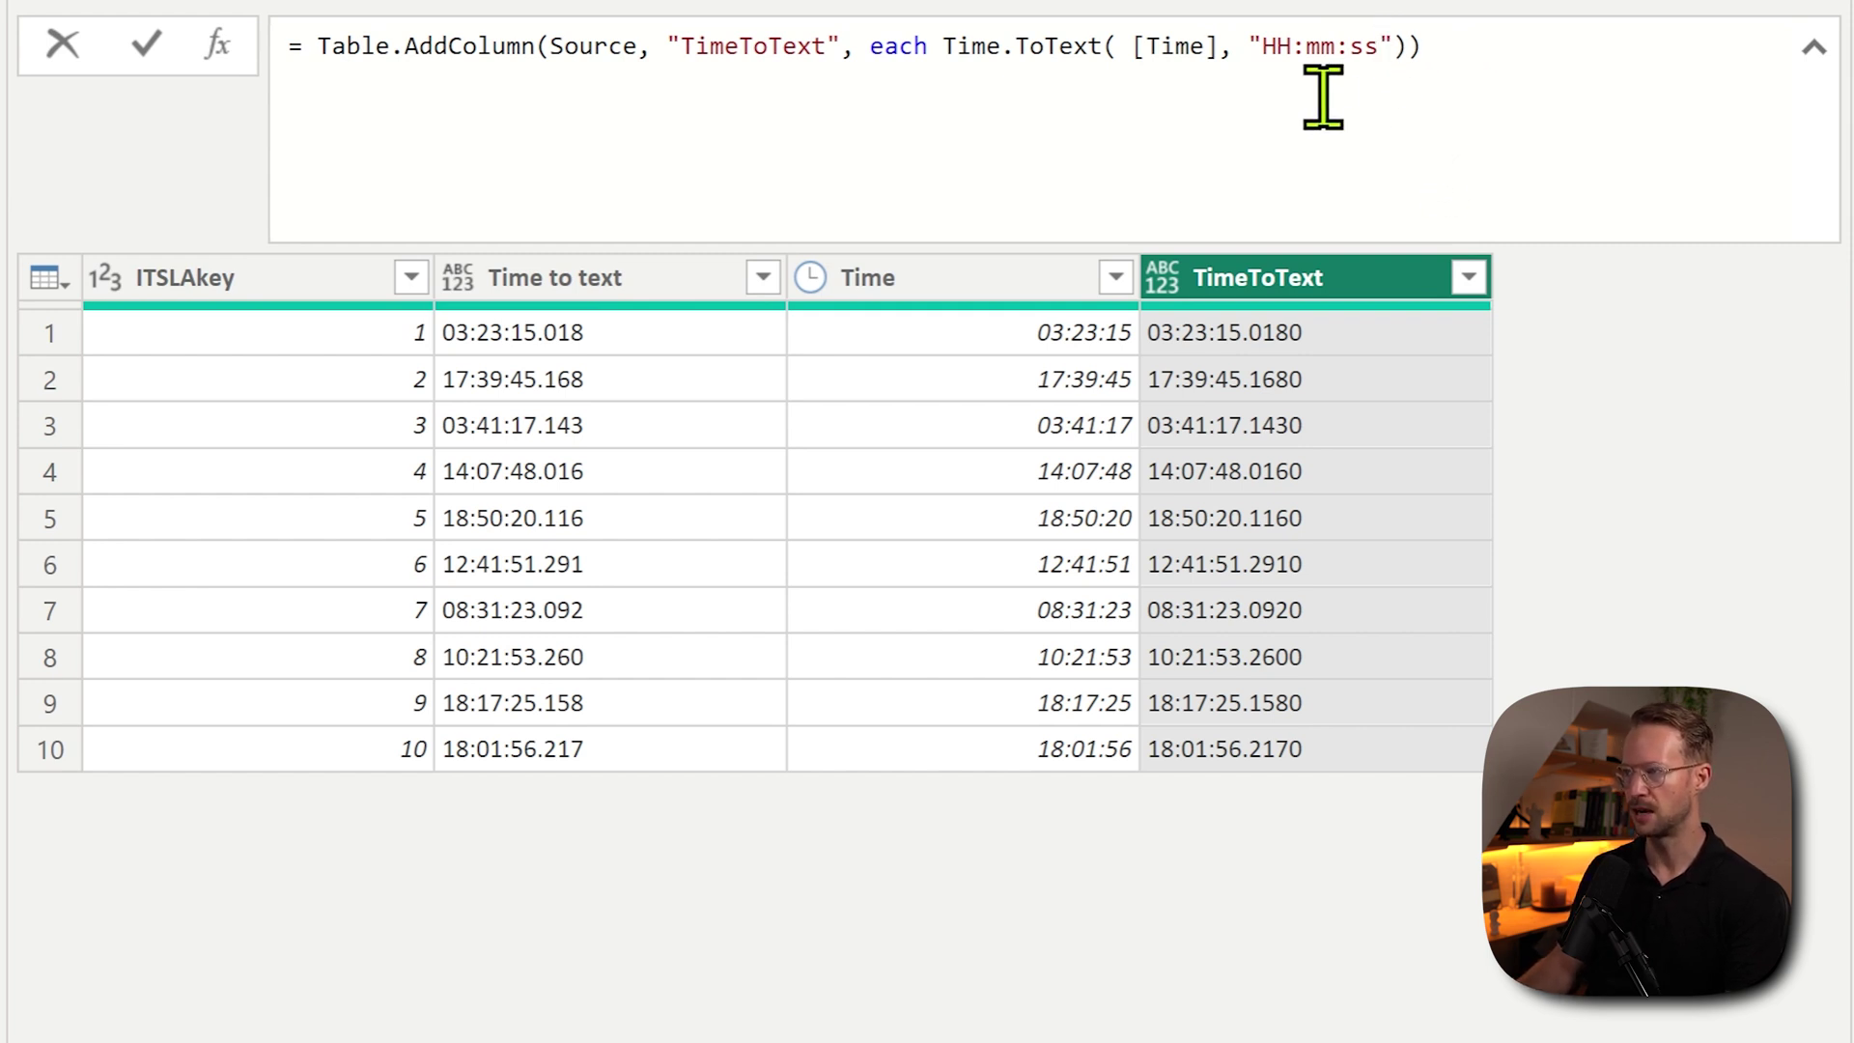
{"action": "left_click", "coordinate": [1682, 606]}
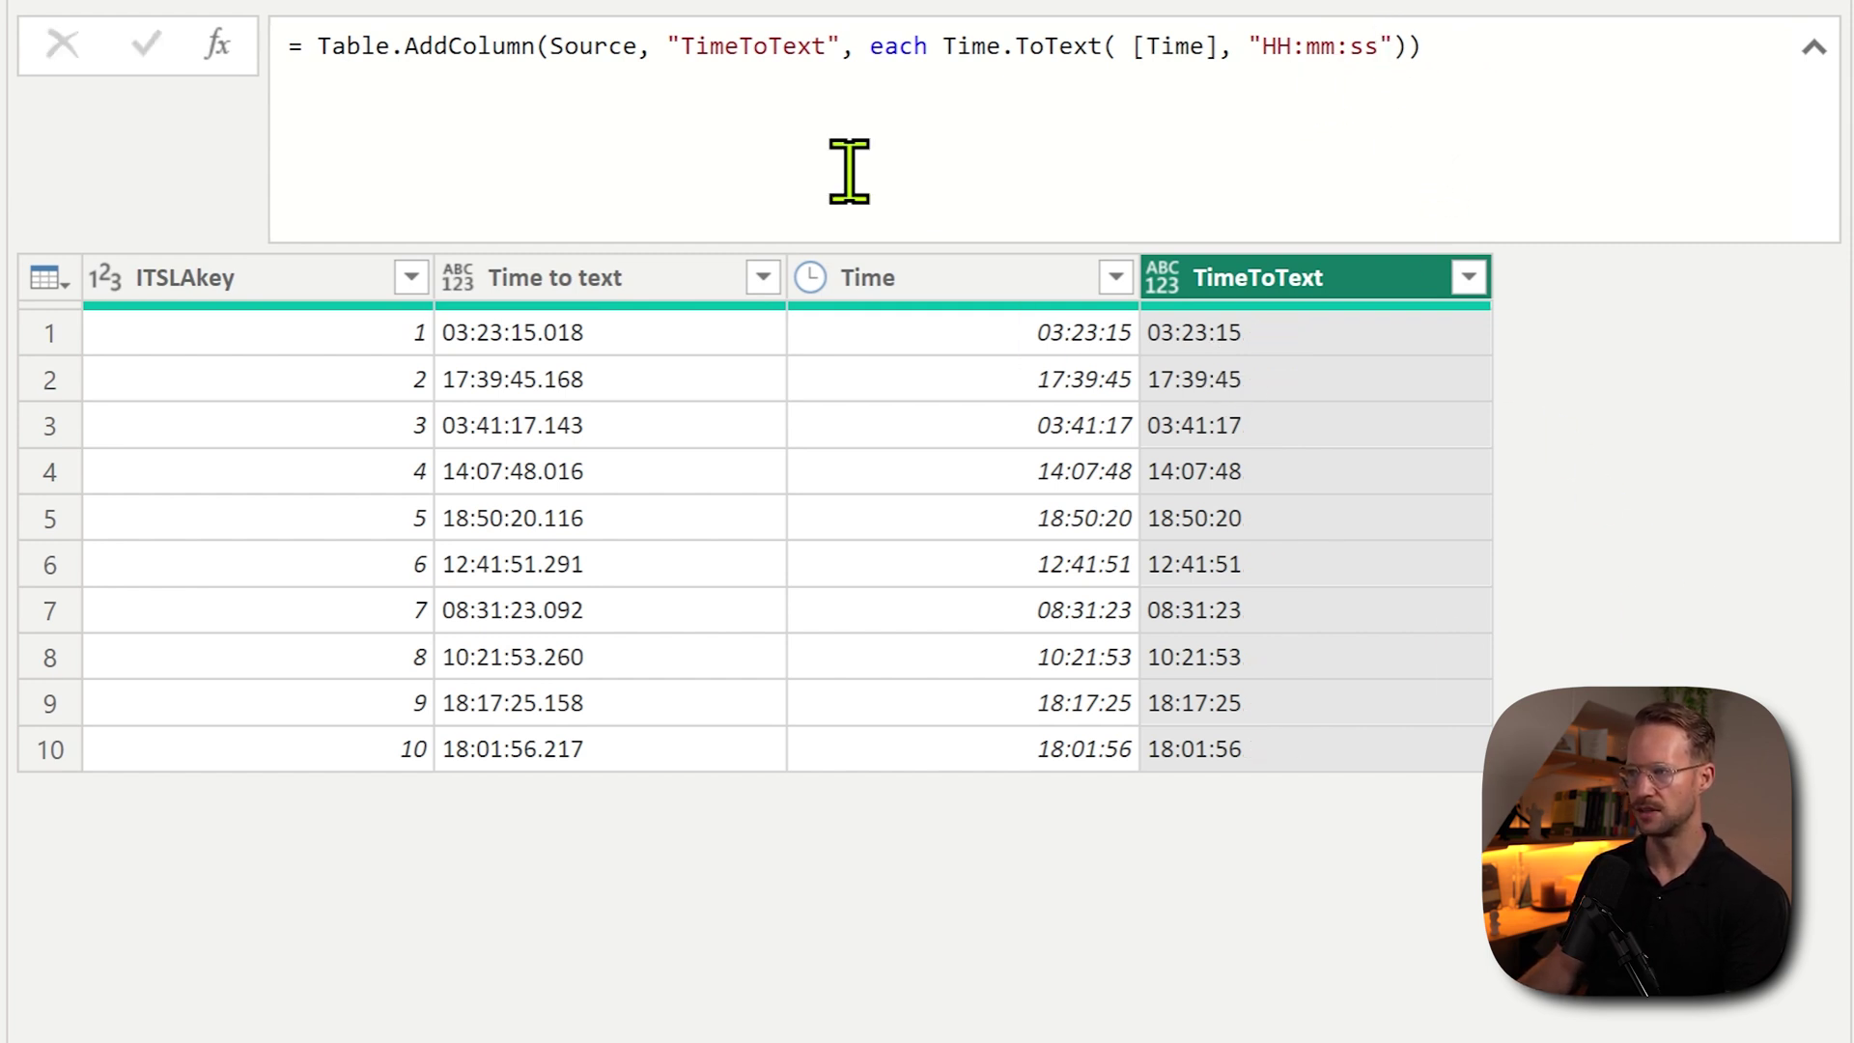
Step: Wrap Time.ToText in Time.From, add type time, and compare Time with TimeToText values
{"action": "left_click", "coordinate": [929, 47]}
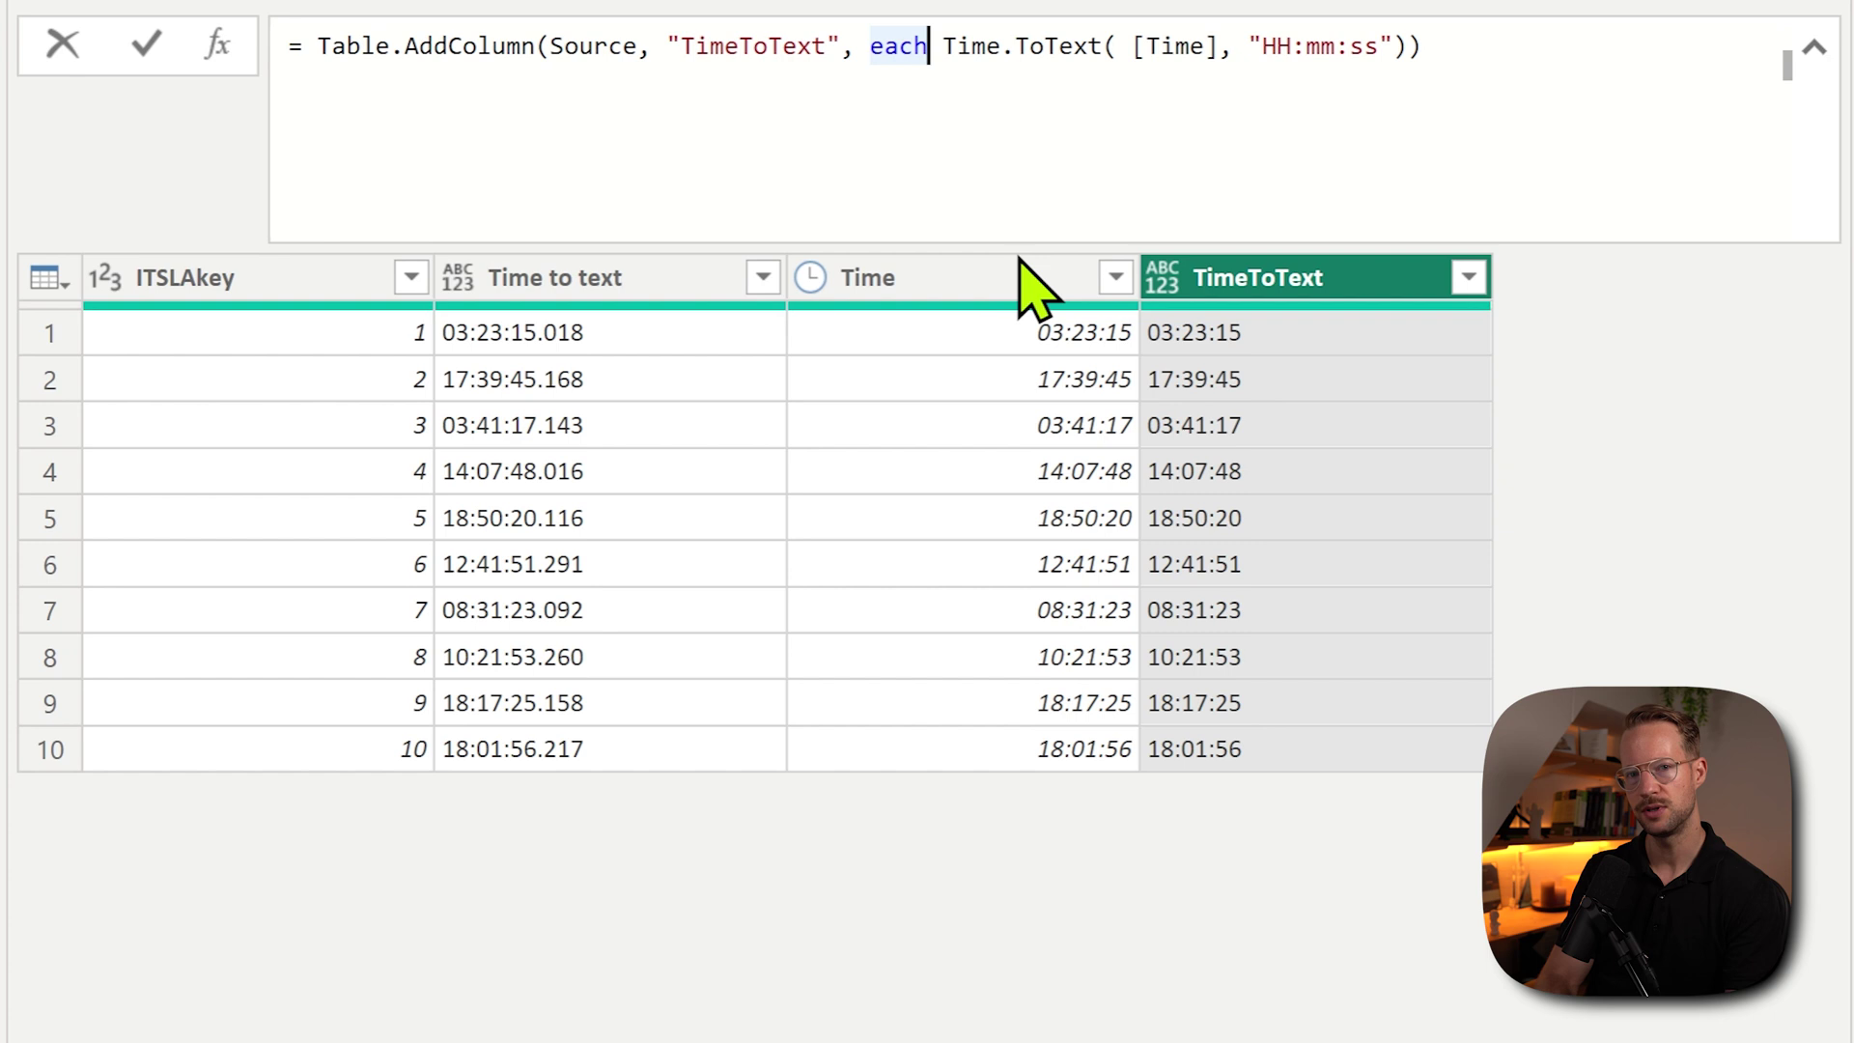
{"action": "type", "text": "Time.From() Time."}
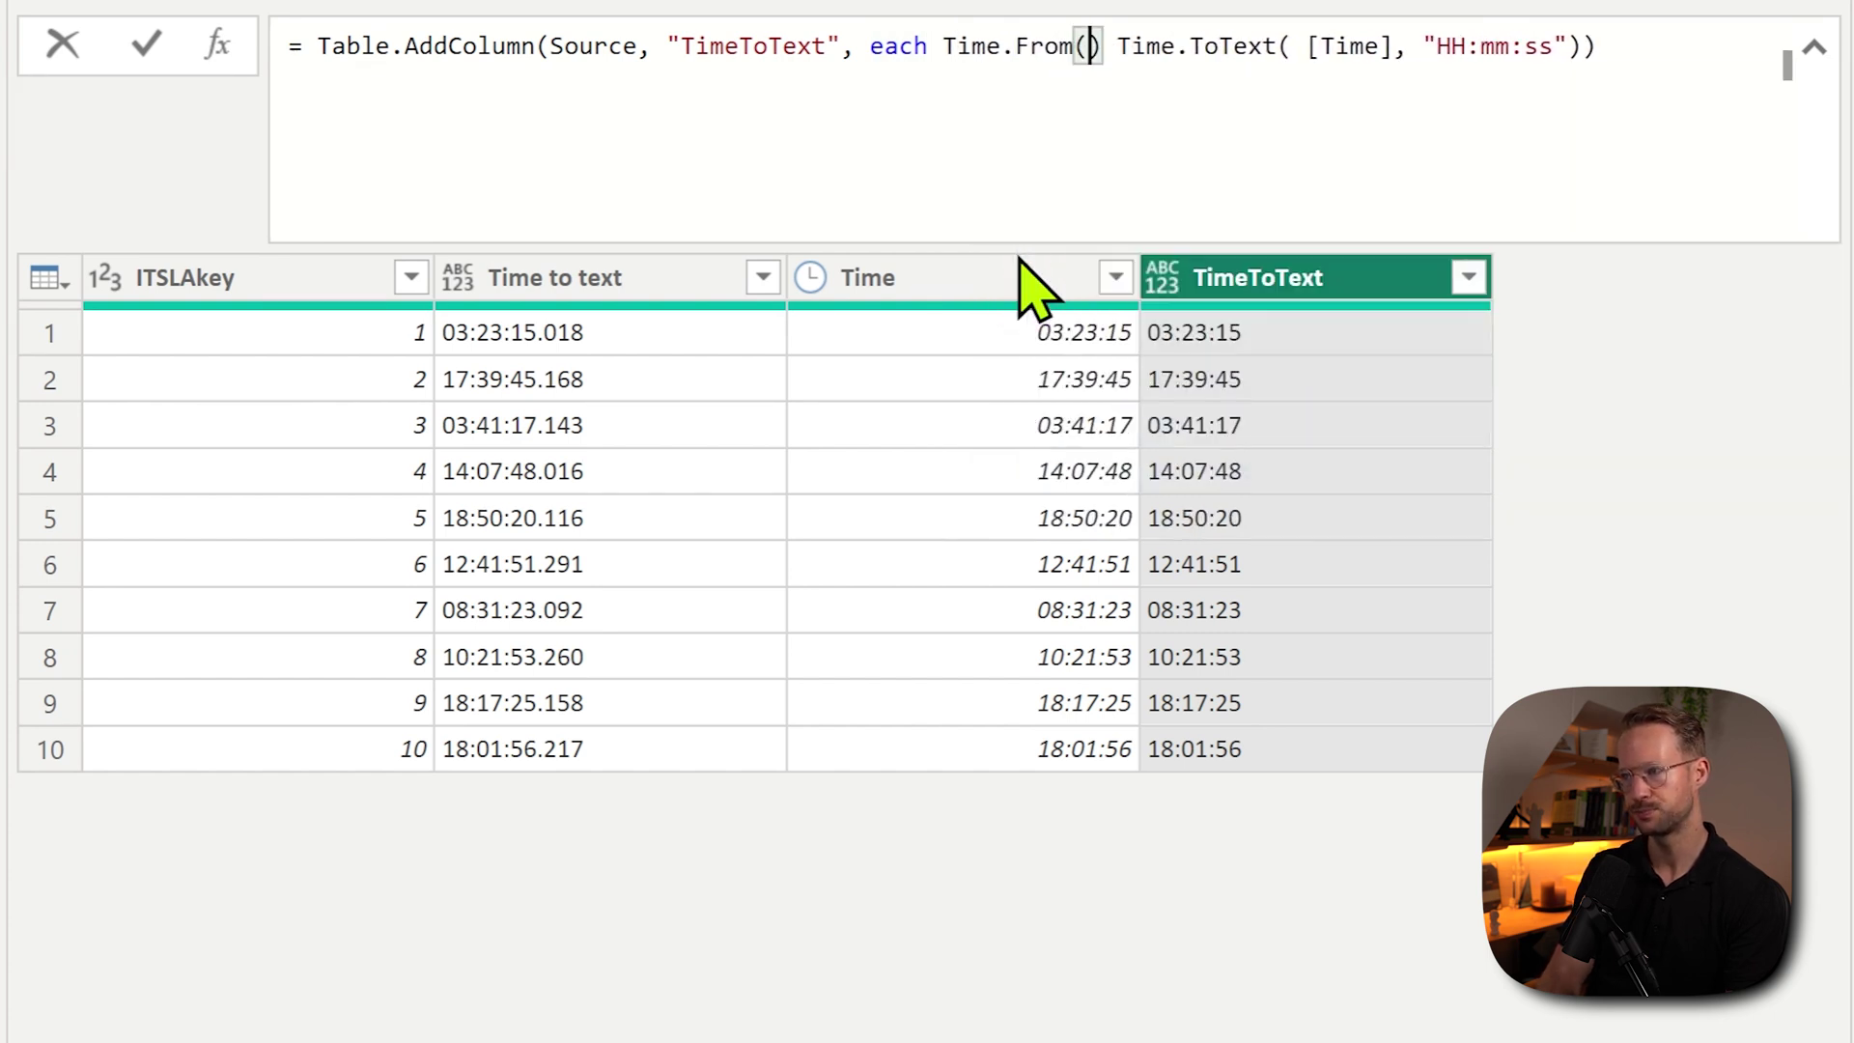
{"action": "key", "text": "Delete"}
{"action": "key", "text": "Delete"}
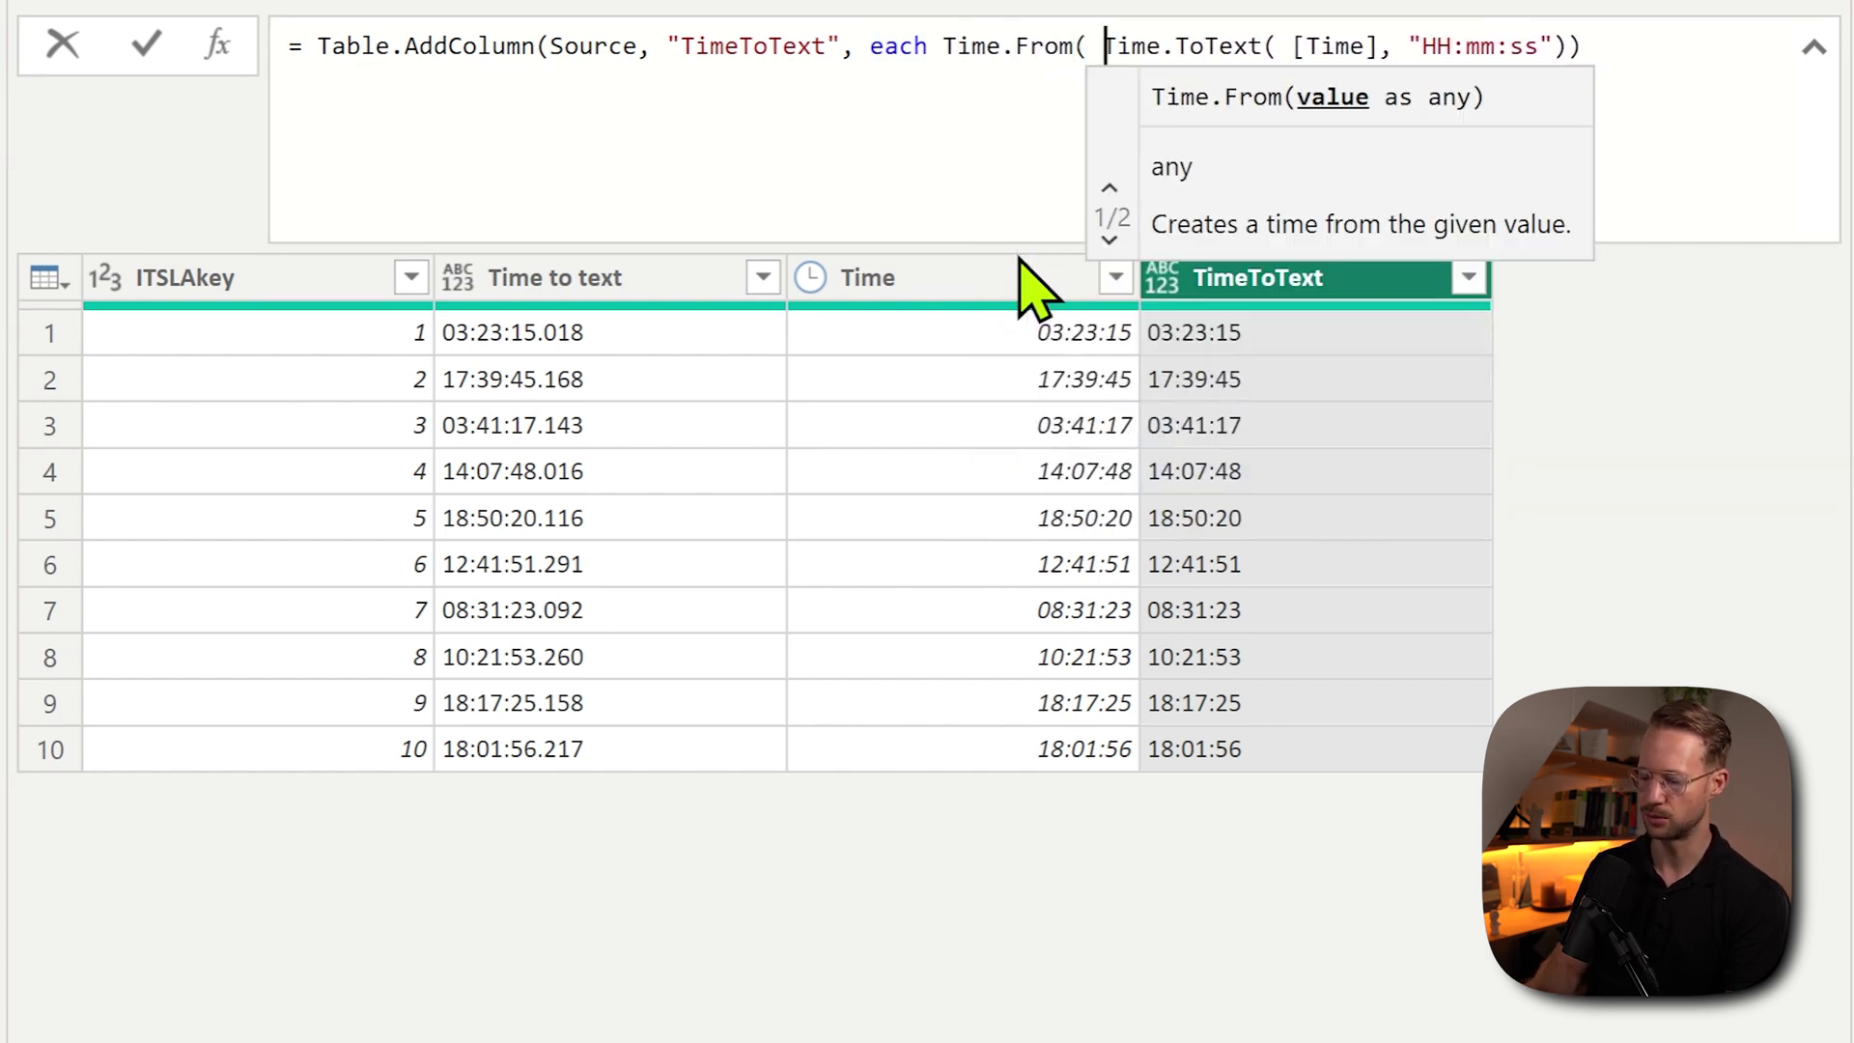
{"action": "key", "text": "End"}
{"action": "type", "text": "\"HH:mm:ss\")), "}
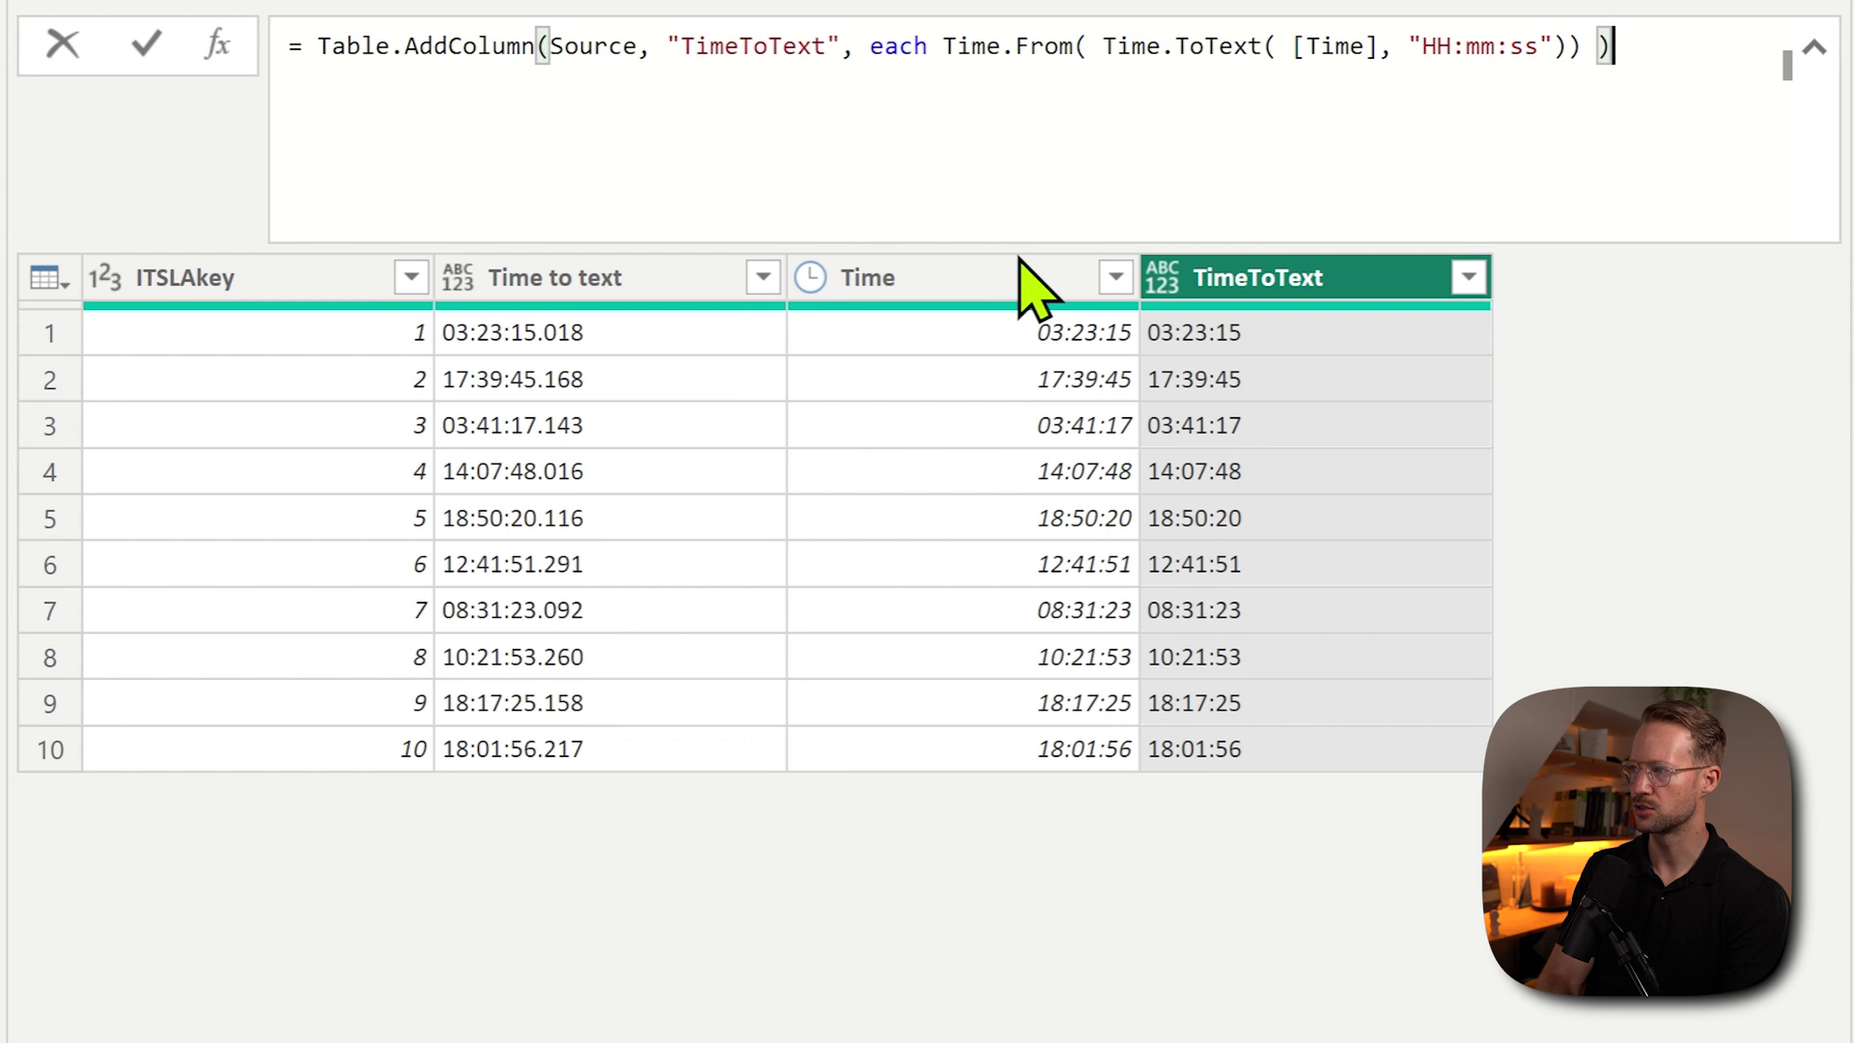
{"action": "type", "text": "type time )"}
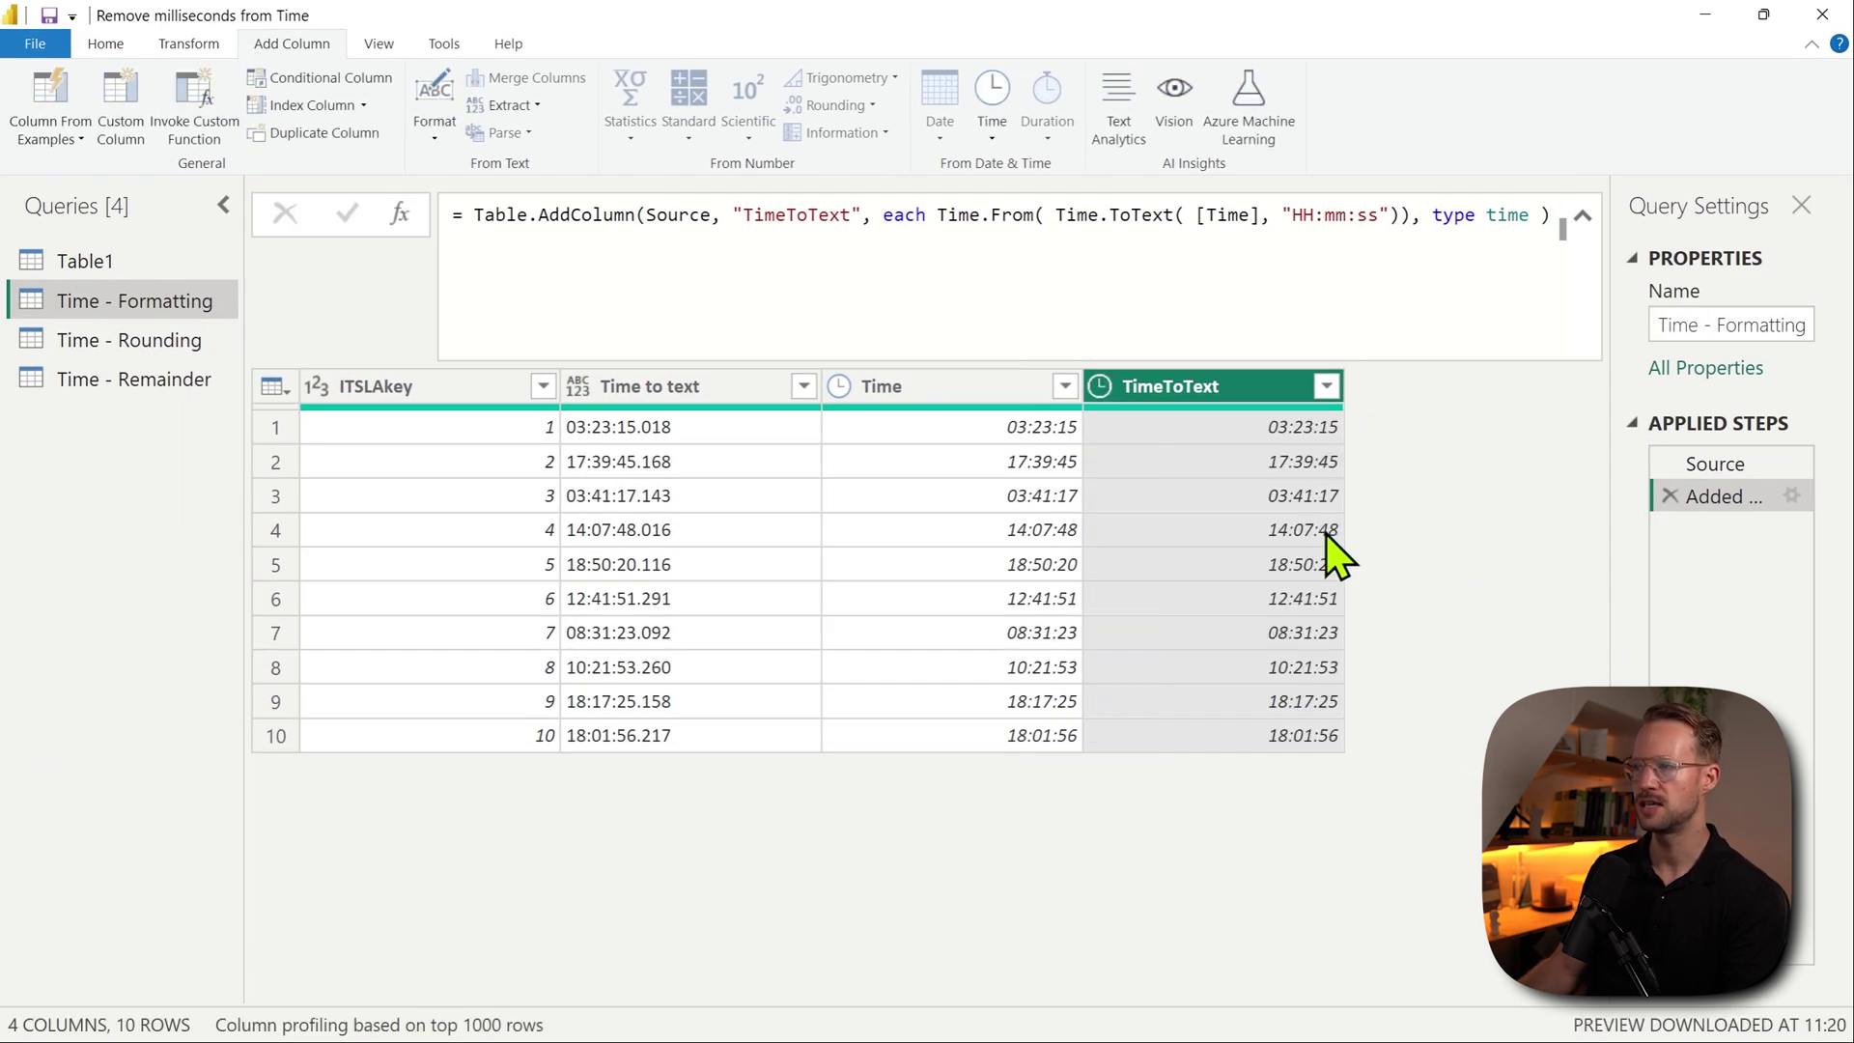
{"action": "left_click", "coordinate": [1009, 430]}
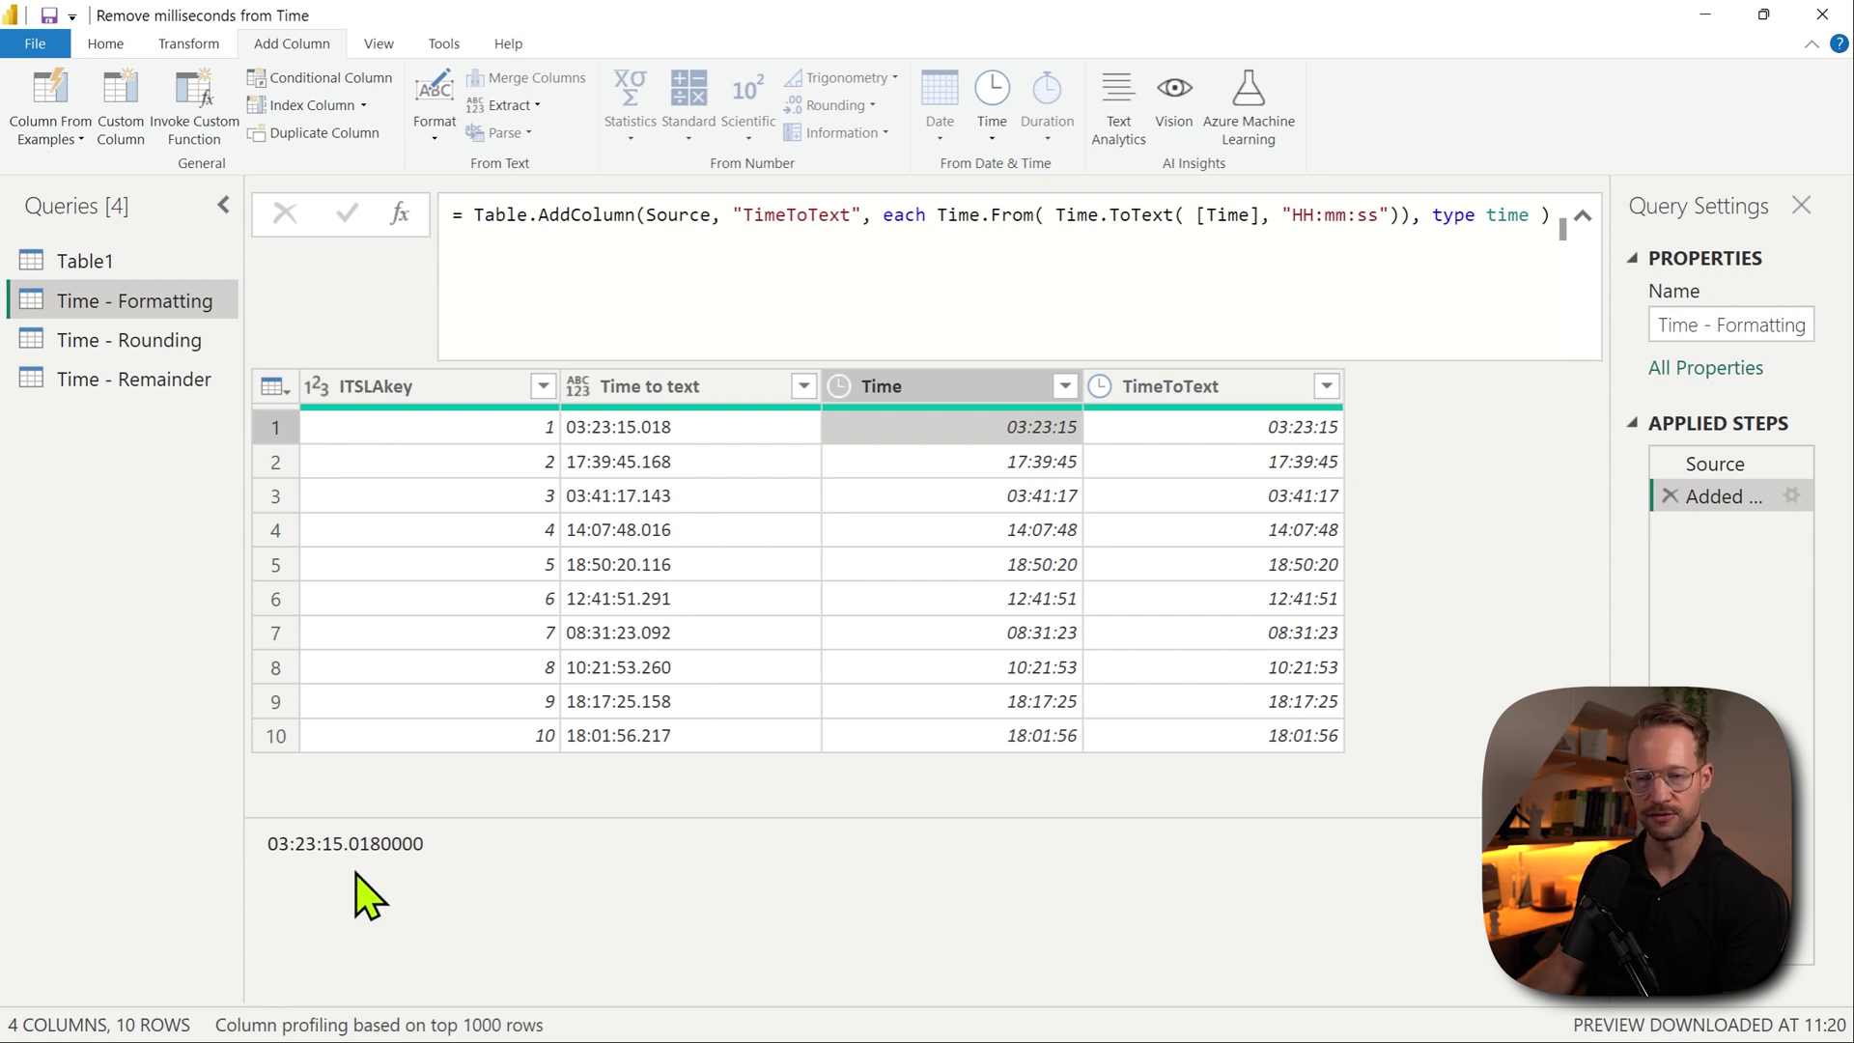
{"action": "left_click", "coordinate": [1197, 430]}
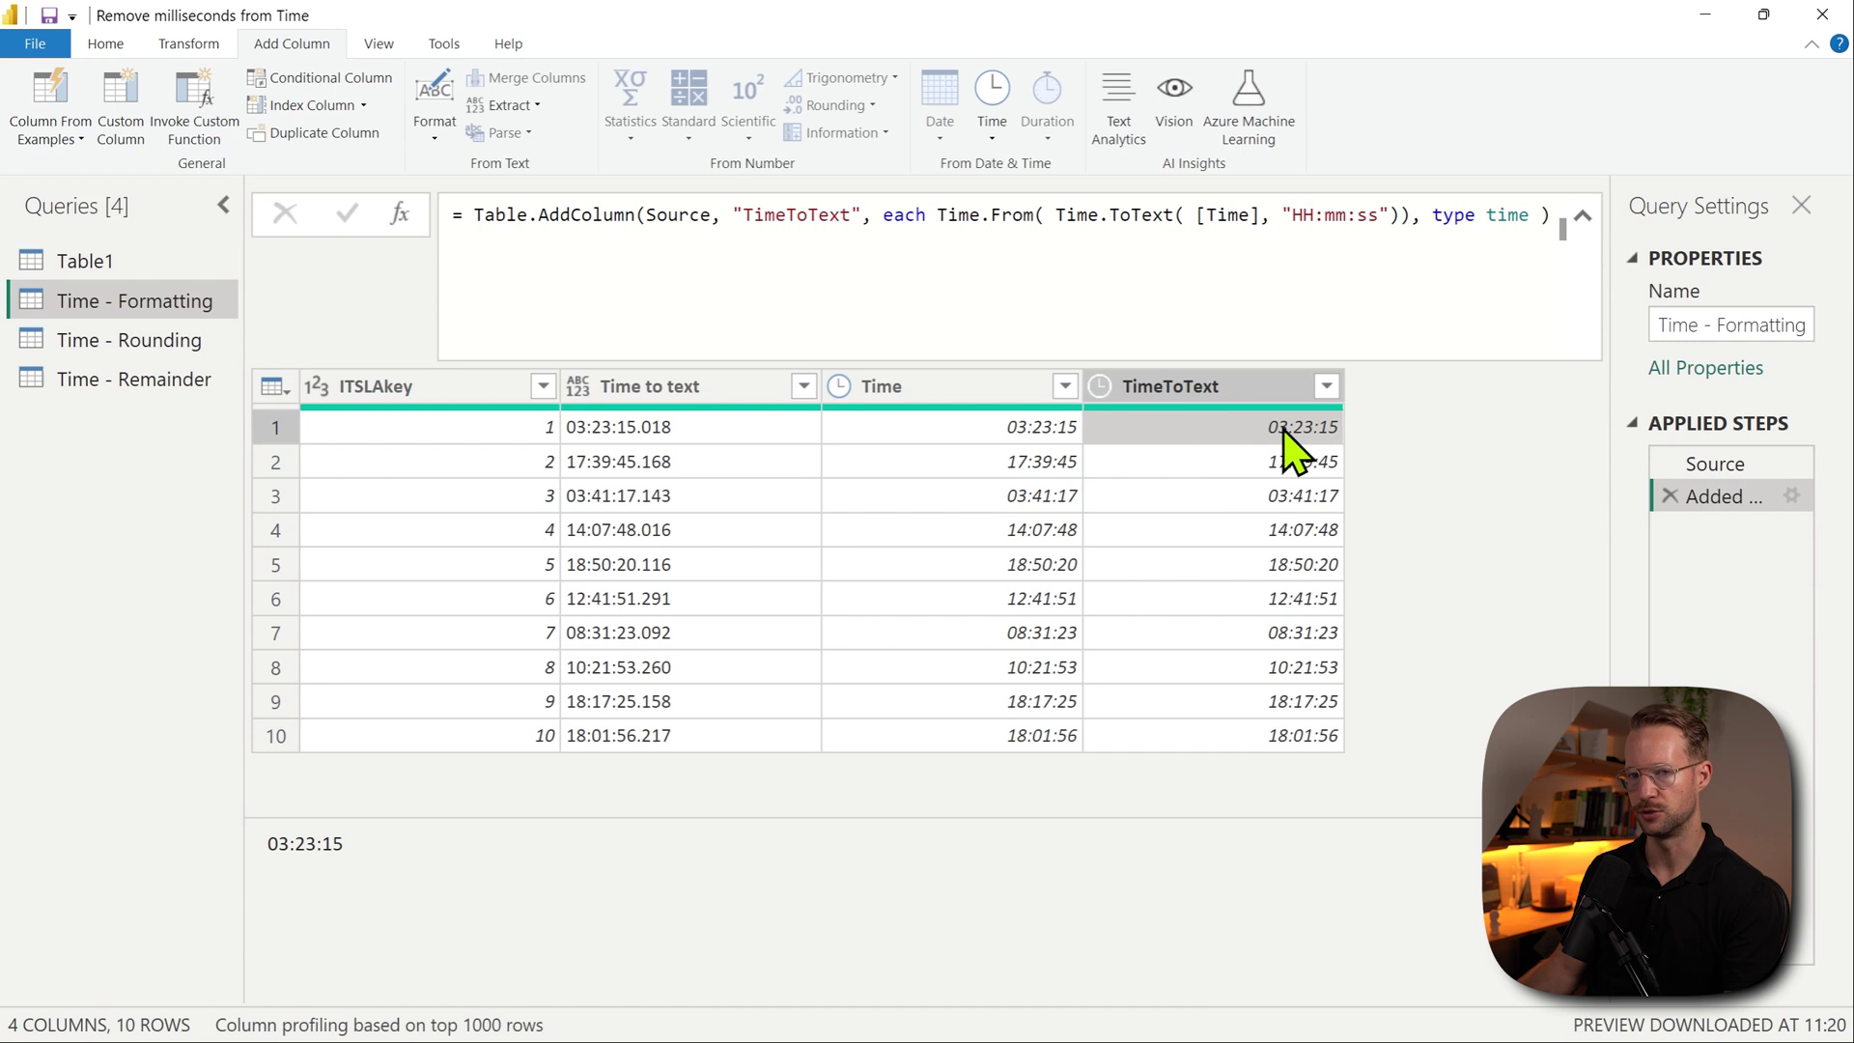
Step: In Time - Rounding, enter a custom column formula #time(Time.Hour, Time.Minute, Time.Second of [Time])
{"action": "left_click", "coordinate": [187, 346]}
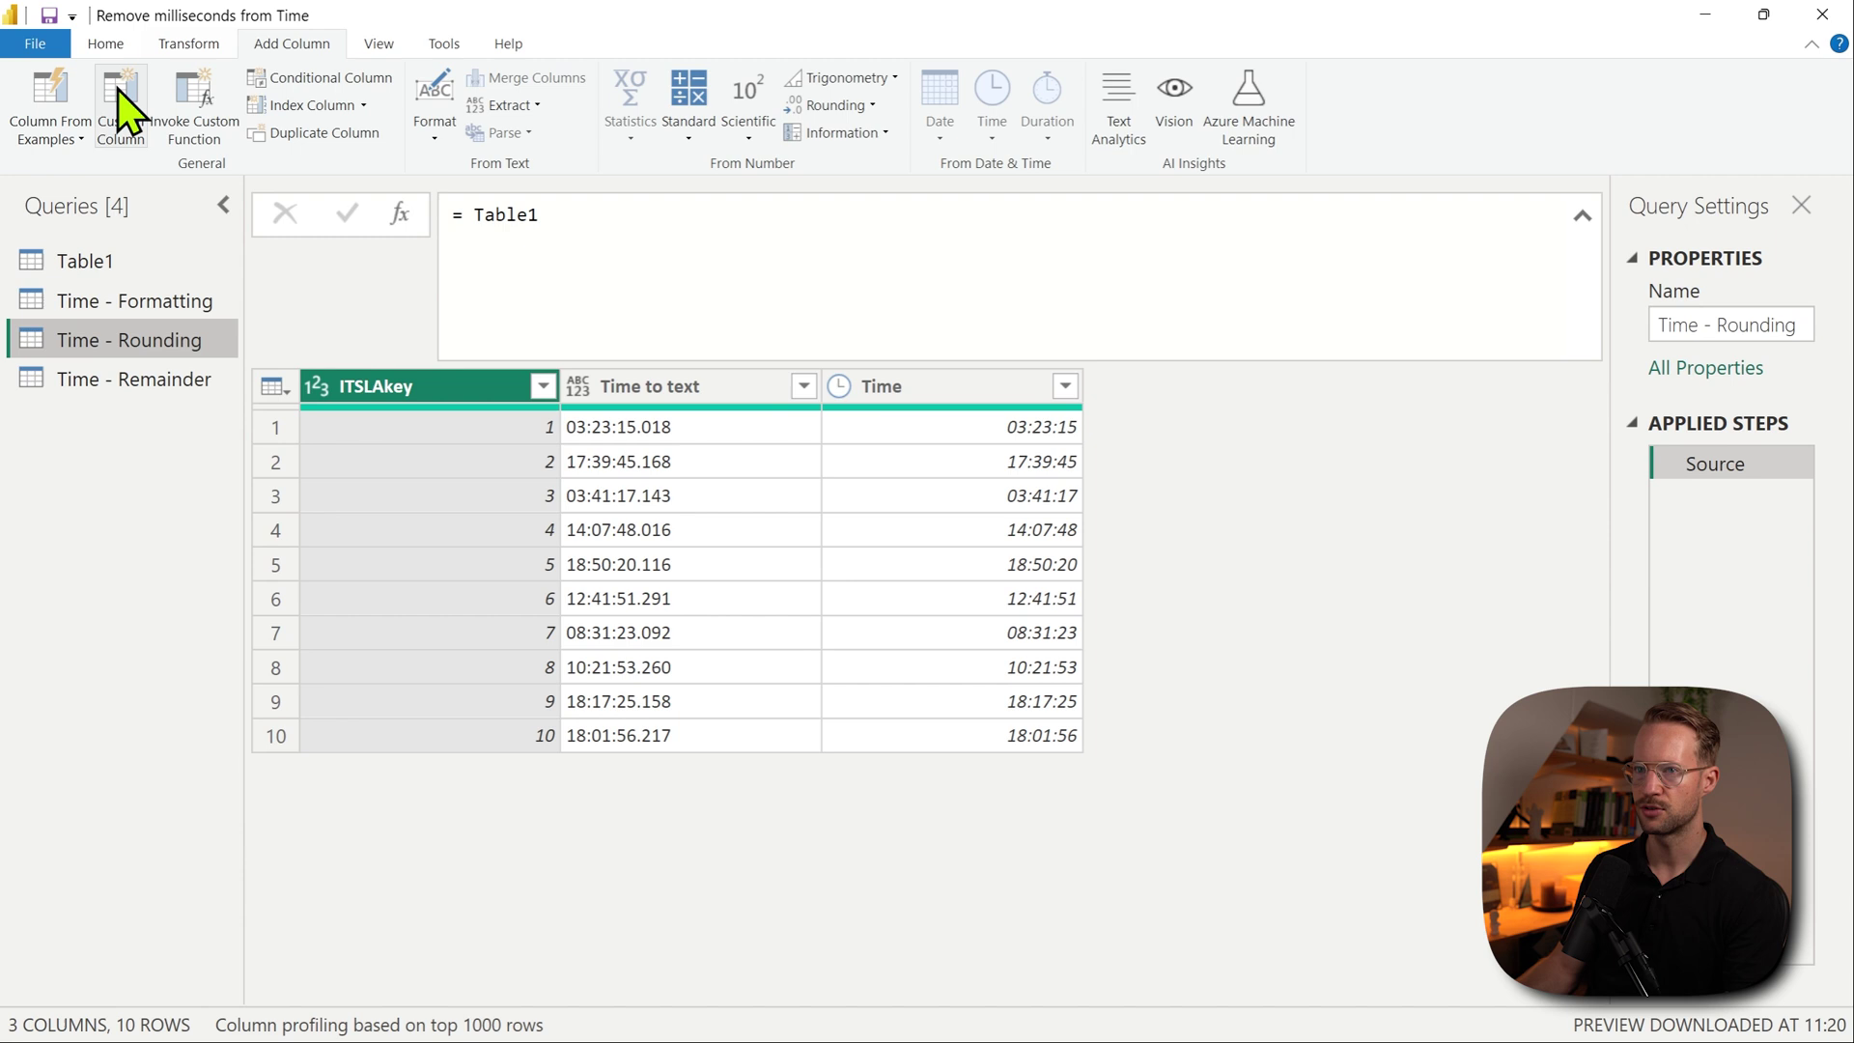
{"action": "left_click", "coordinate": [121, 114]}
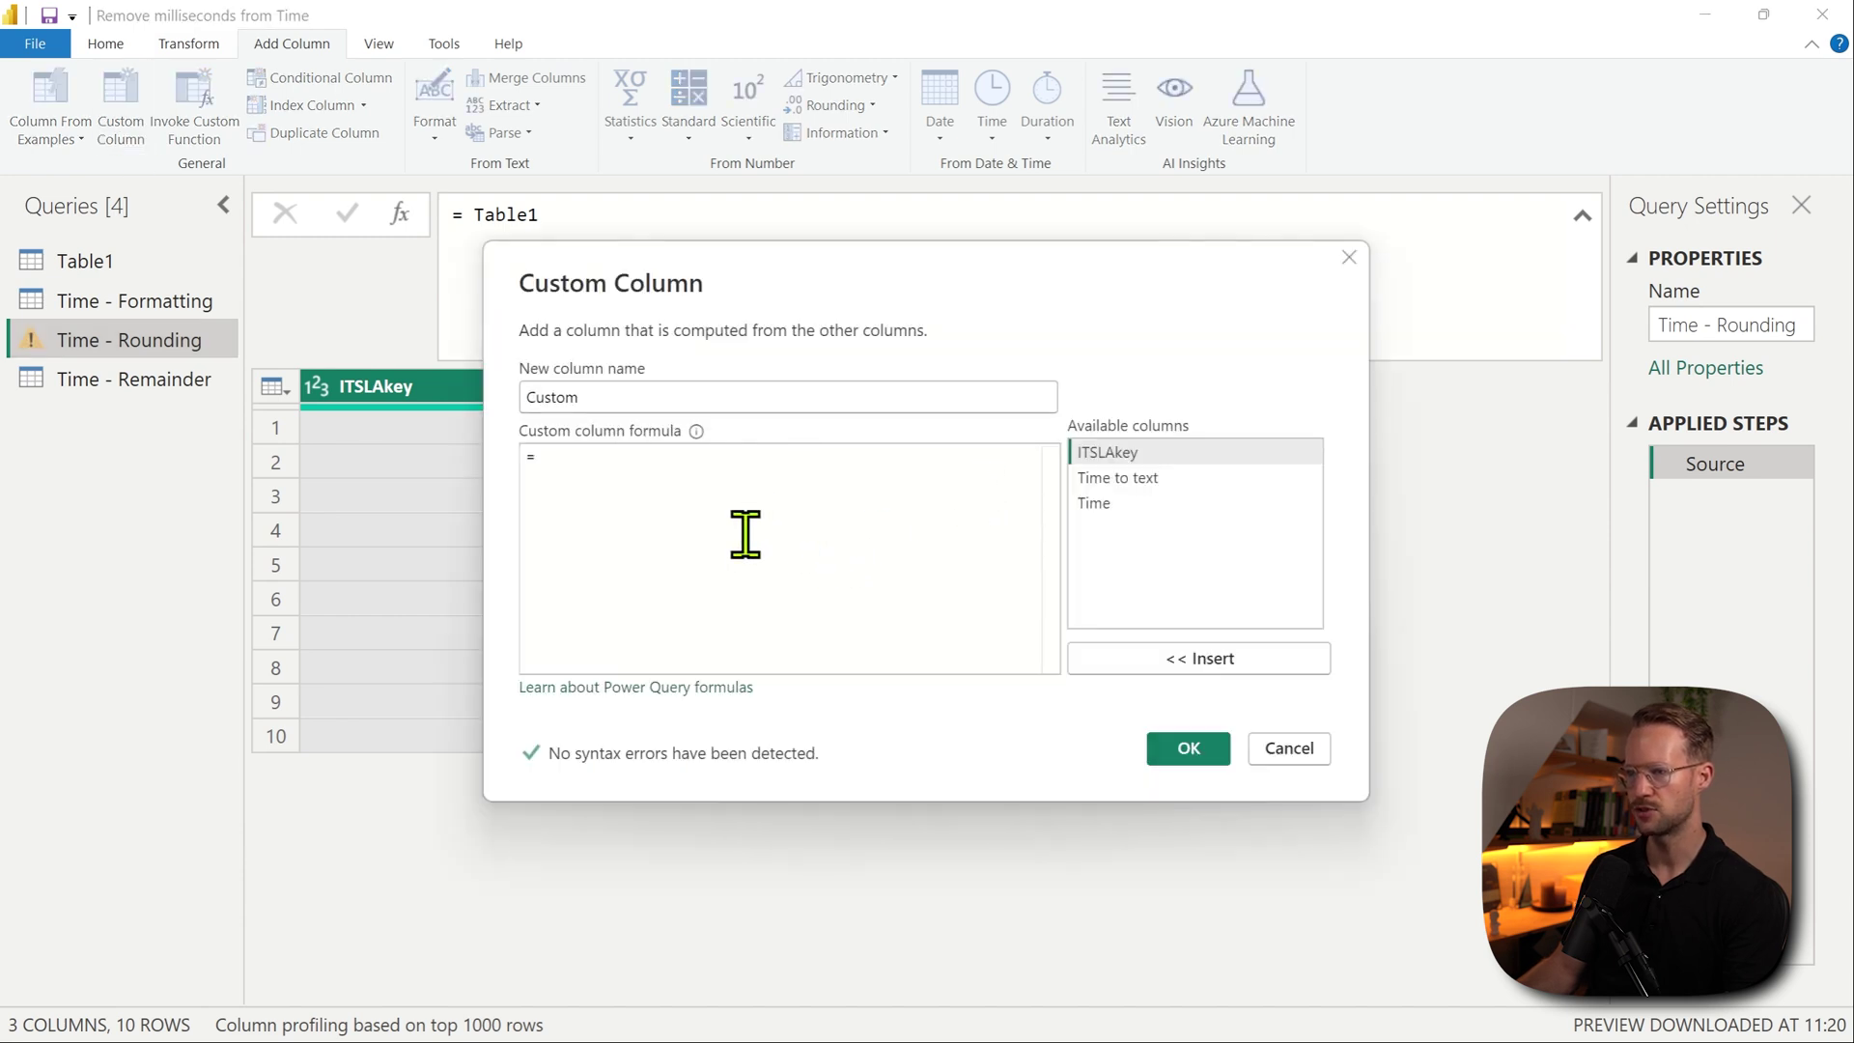
{"action": "left_click_drag", "start_coordinate": [758, 243], "coordinate": [907, 518]}
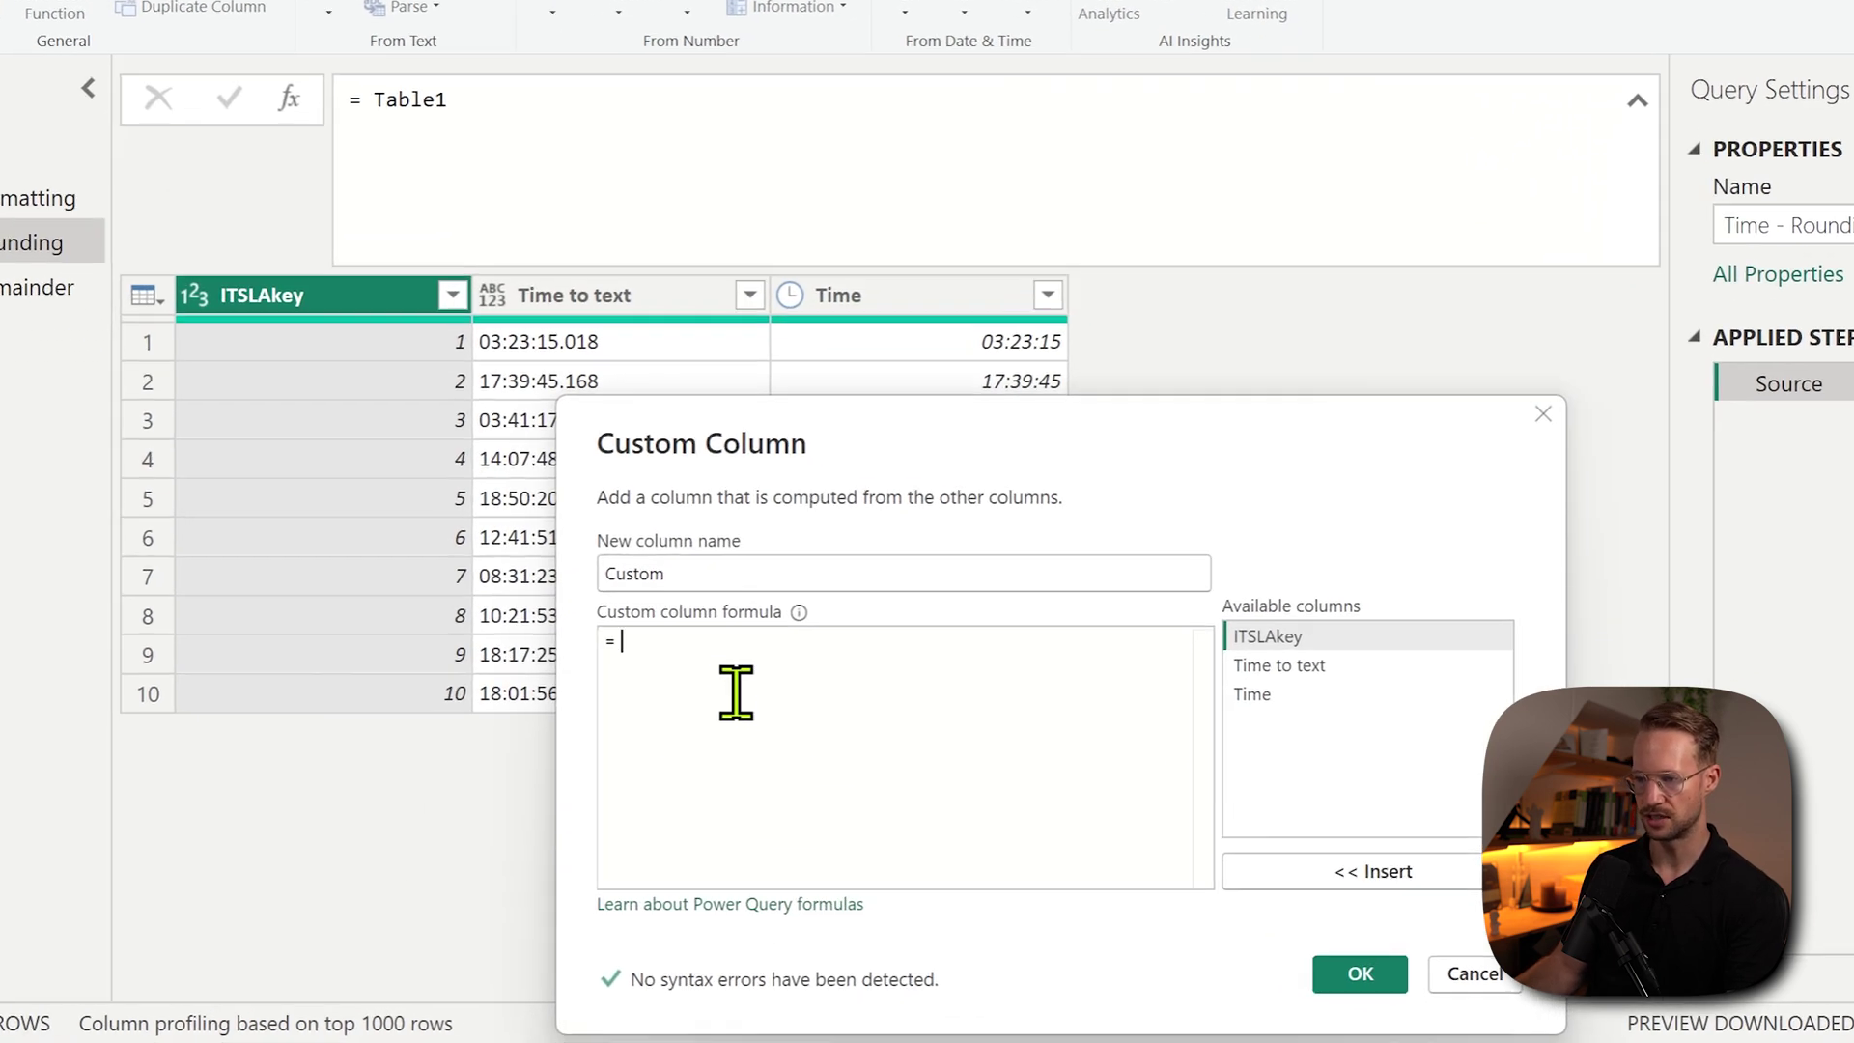
{"action": "type", "text": "#time"}
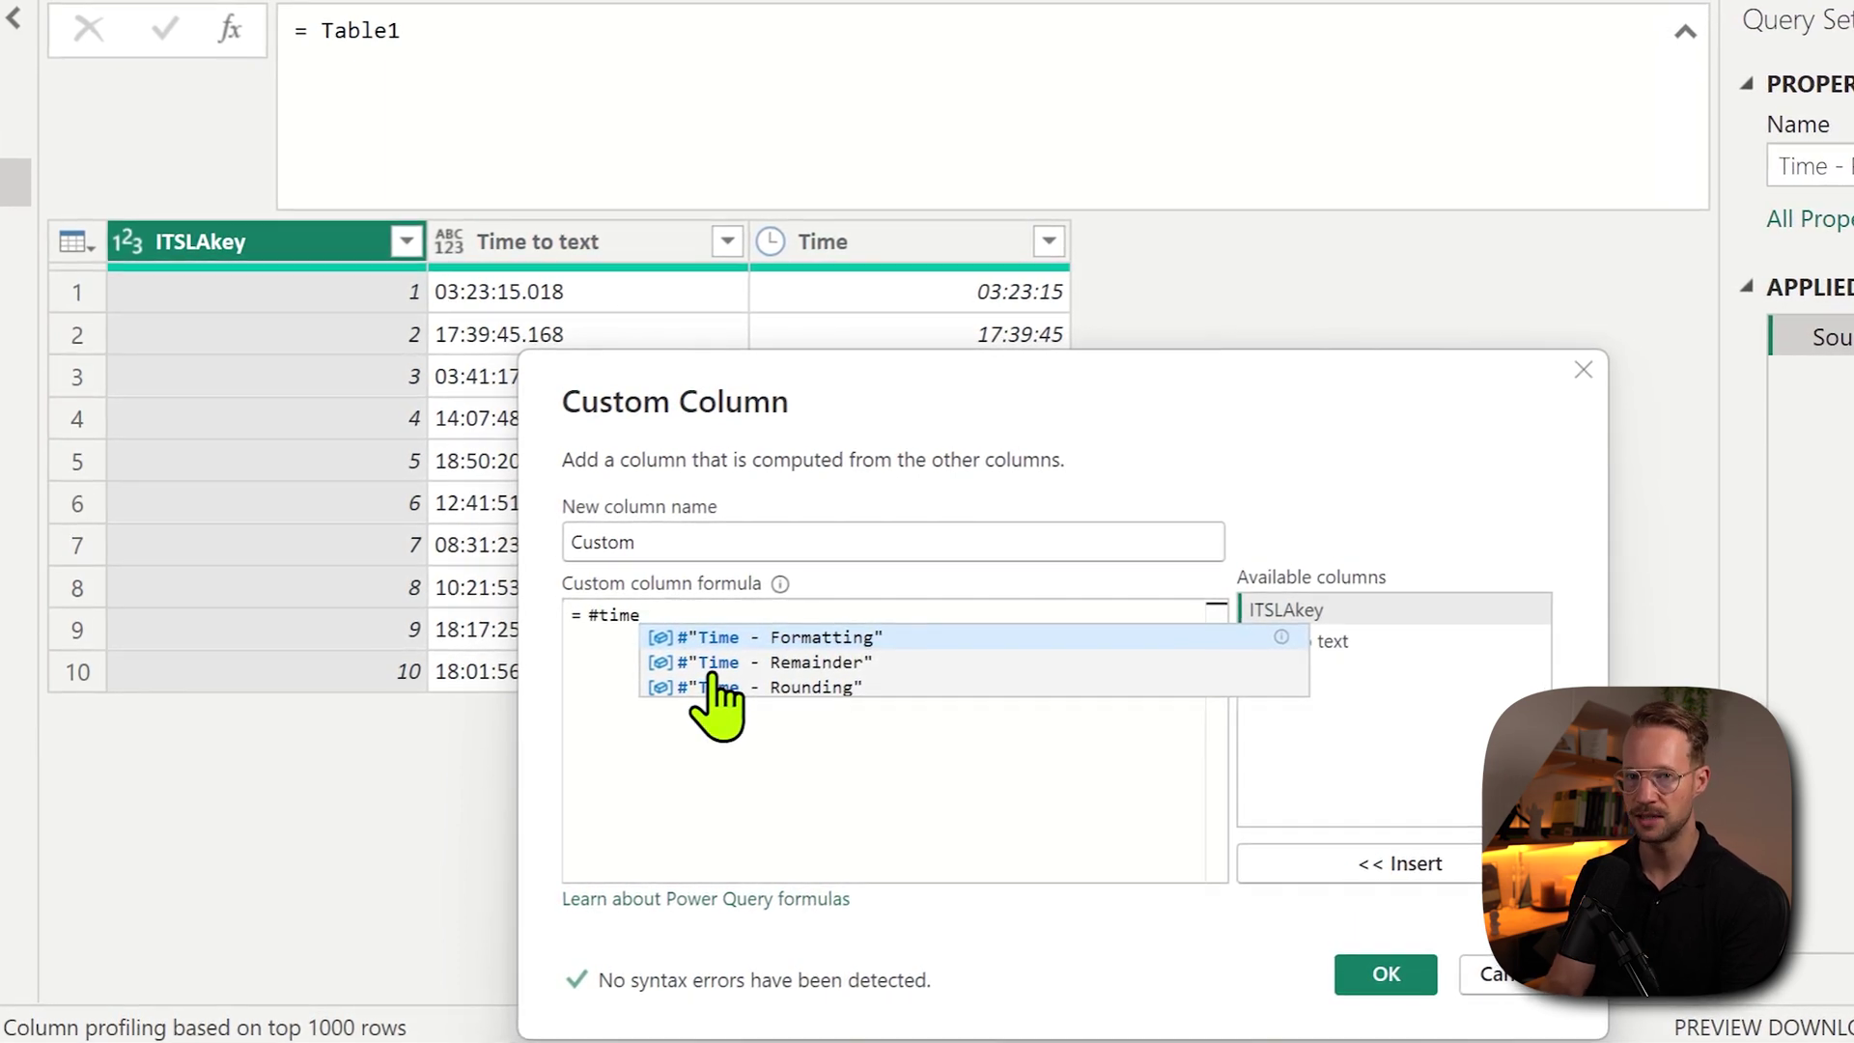
{"action": "type", "text": "("}
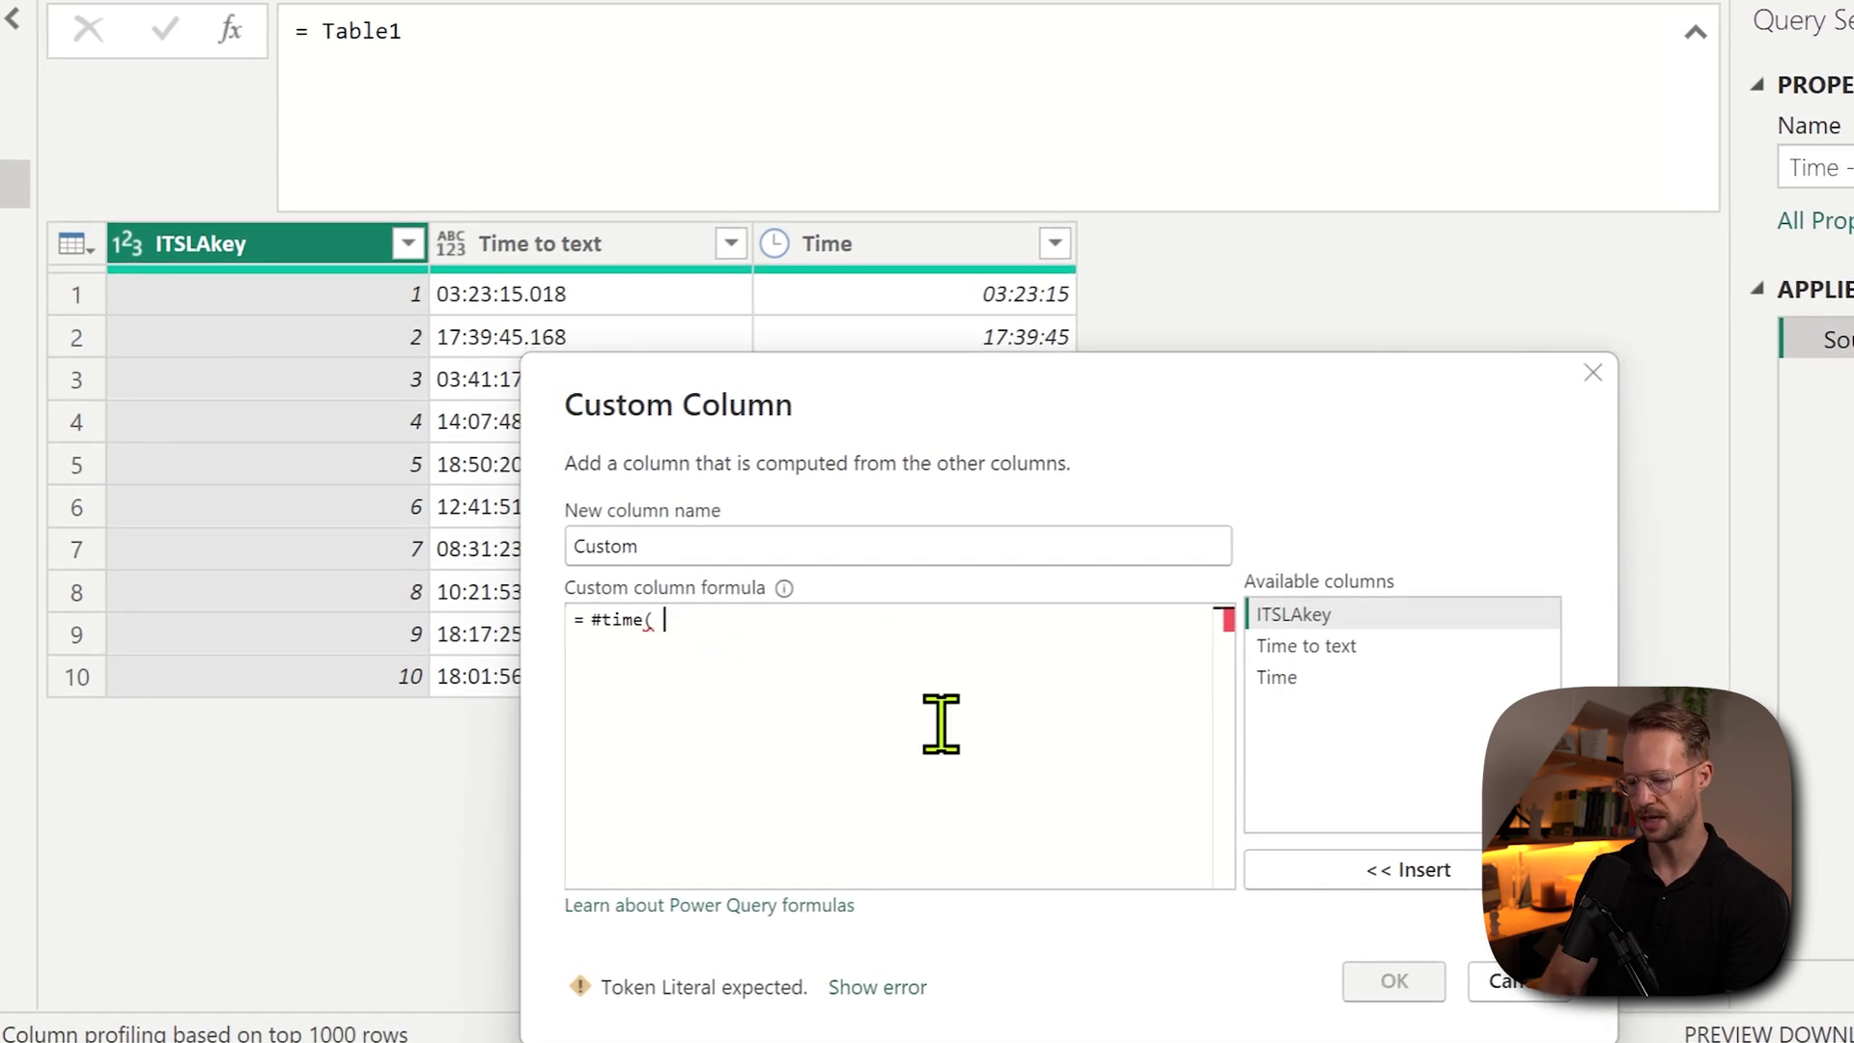
{"action": "type", "text": "Time.Hour("}
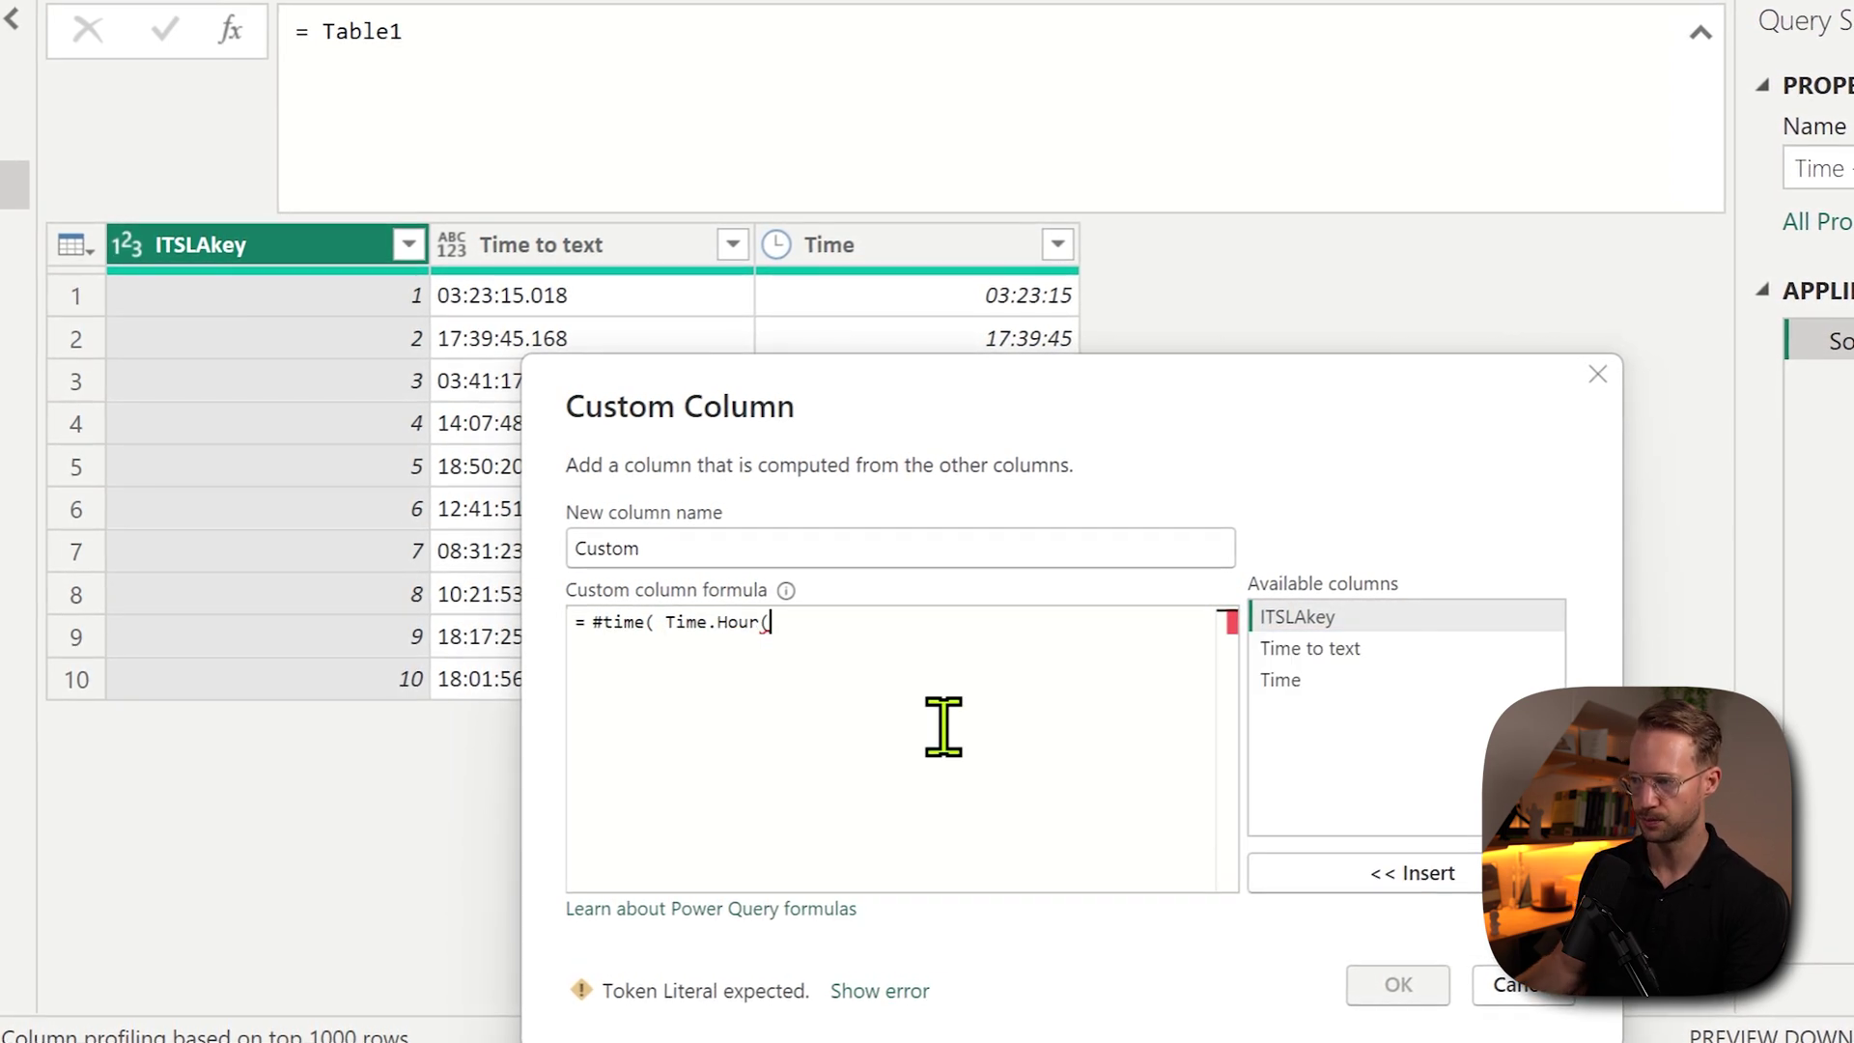
{"action": "left_click", "coordinate": [1342, 679]}
{"action": "left_click", "coordinate": [1347, 872]}
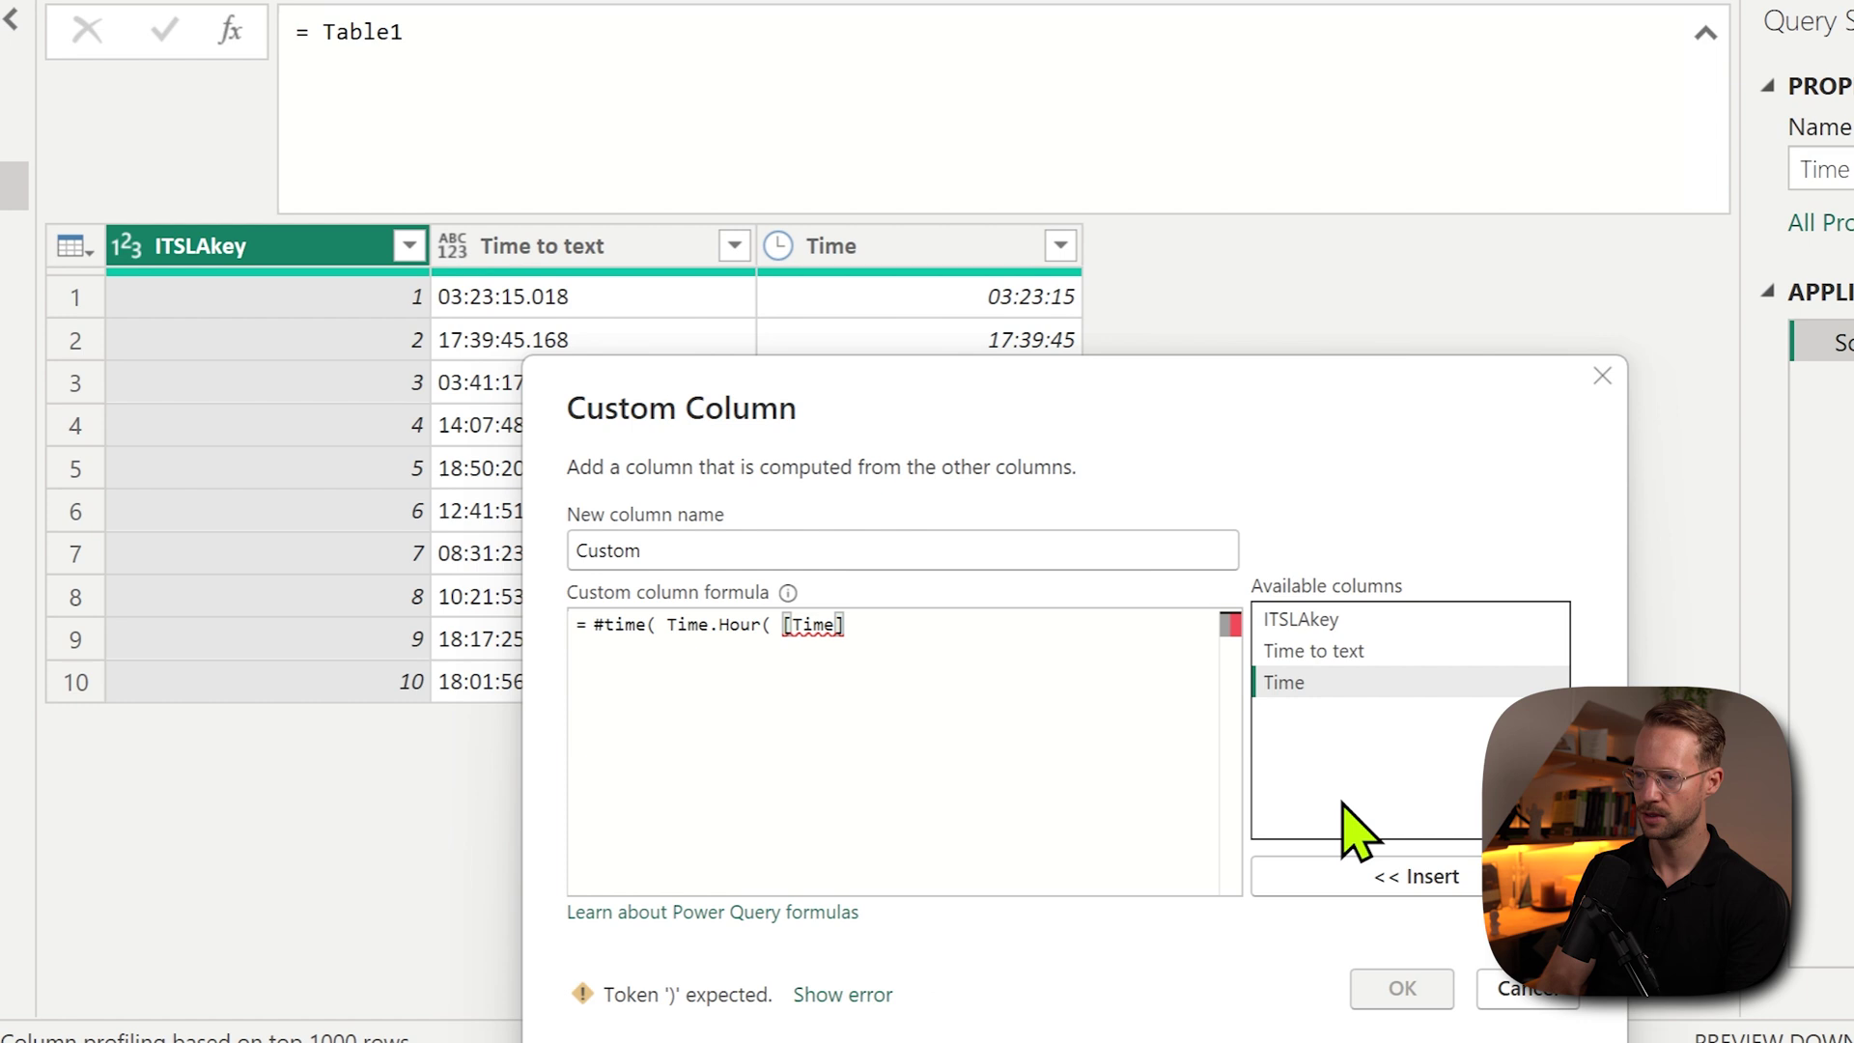
{"action": "type", "text": "), "}
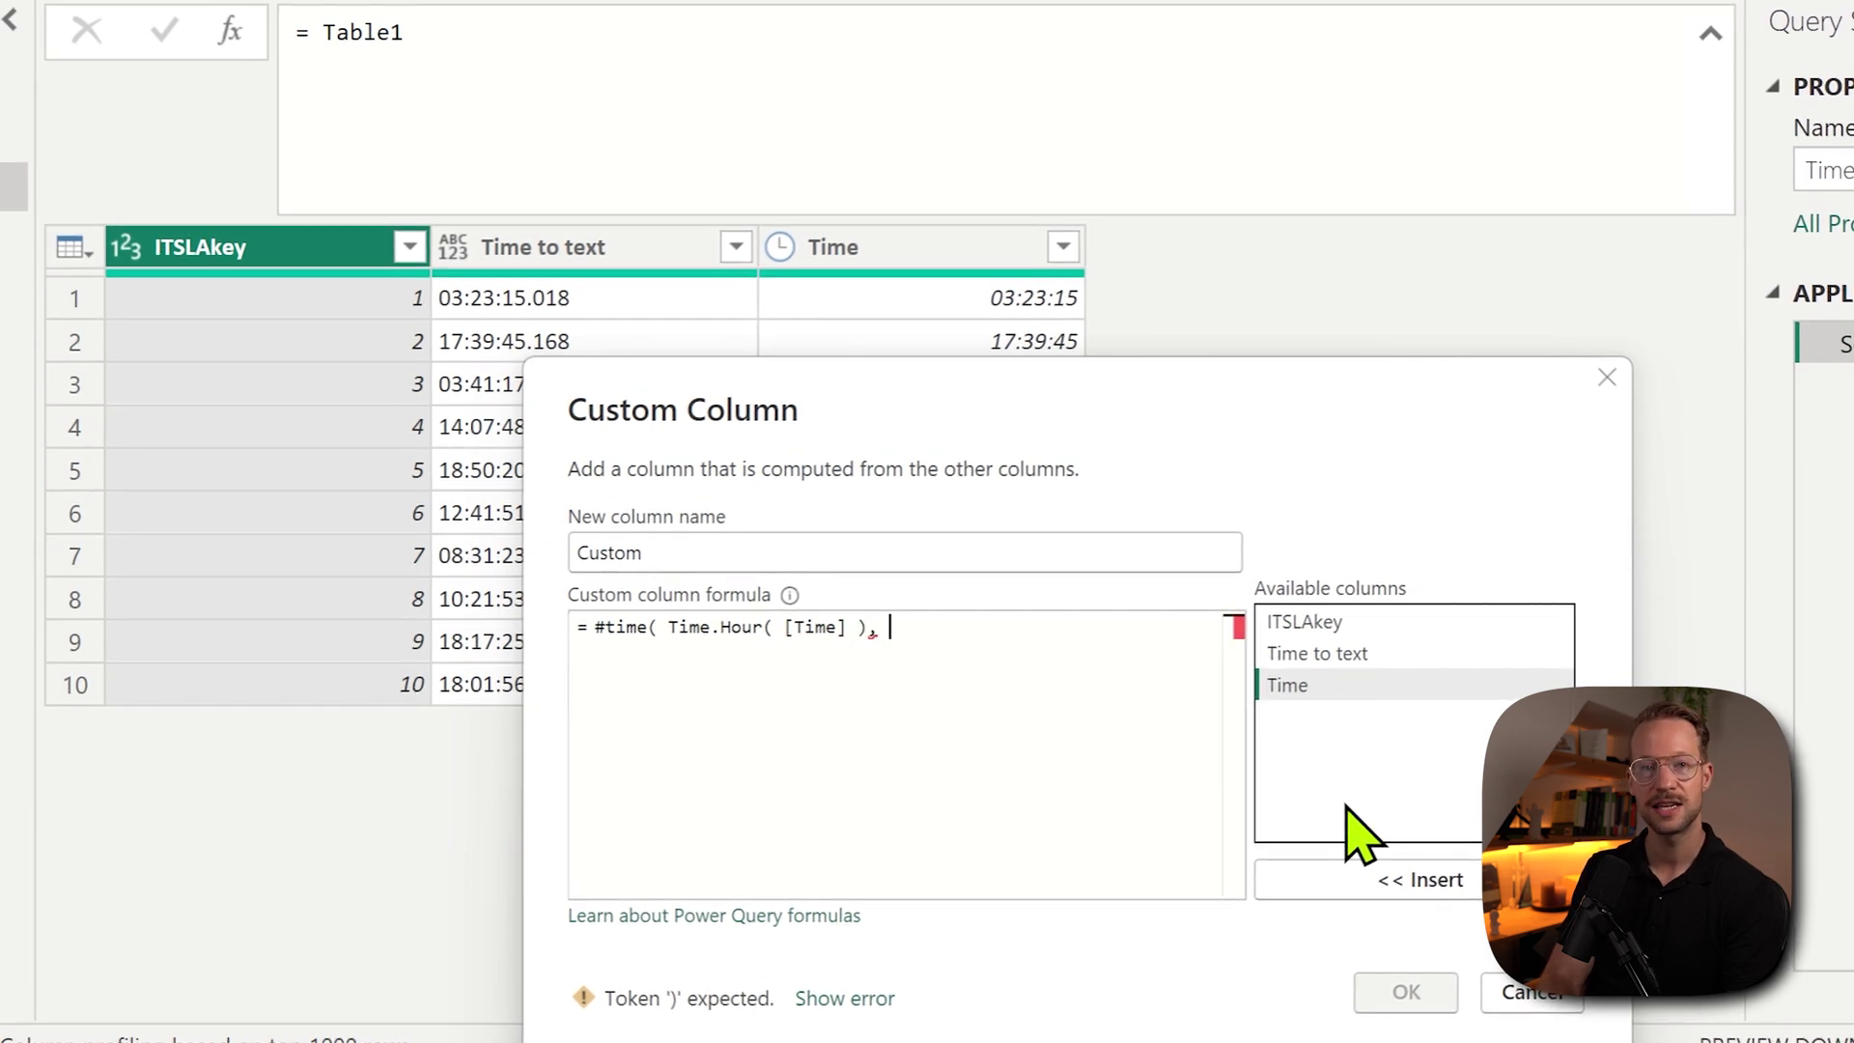
{"action": "type", "text": "Time.Min"}
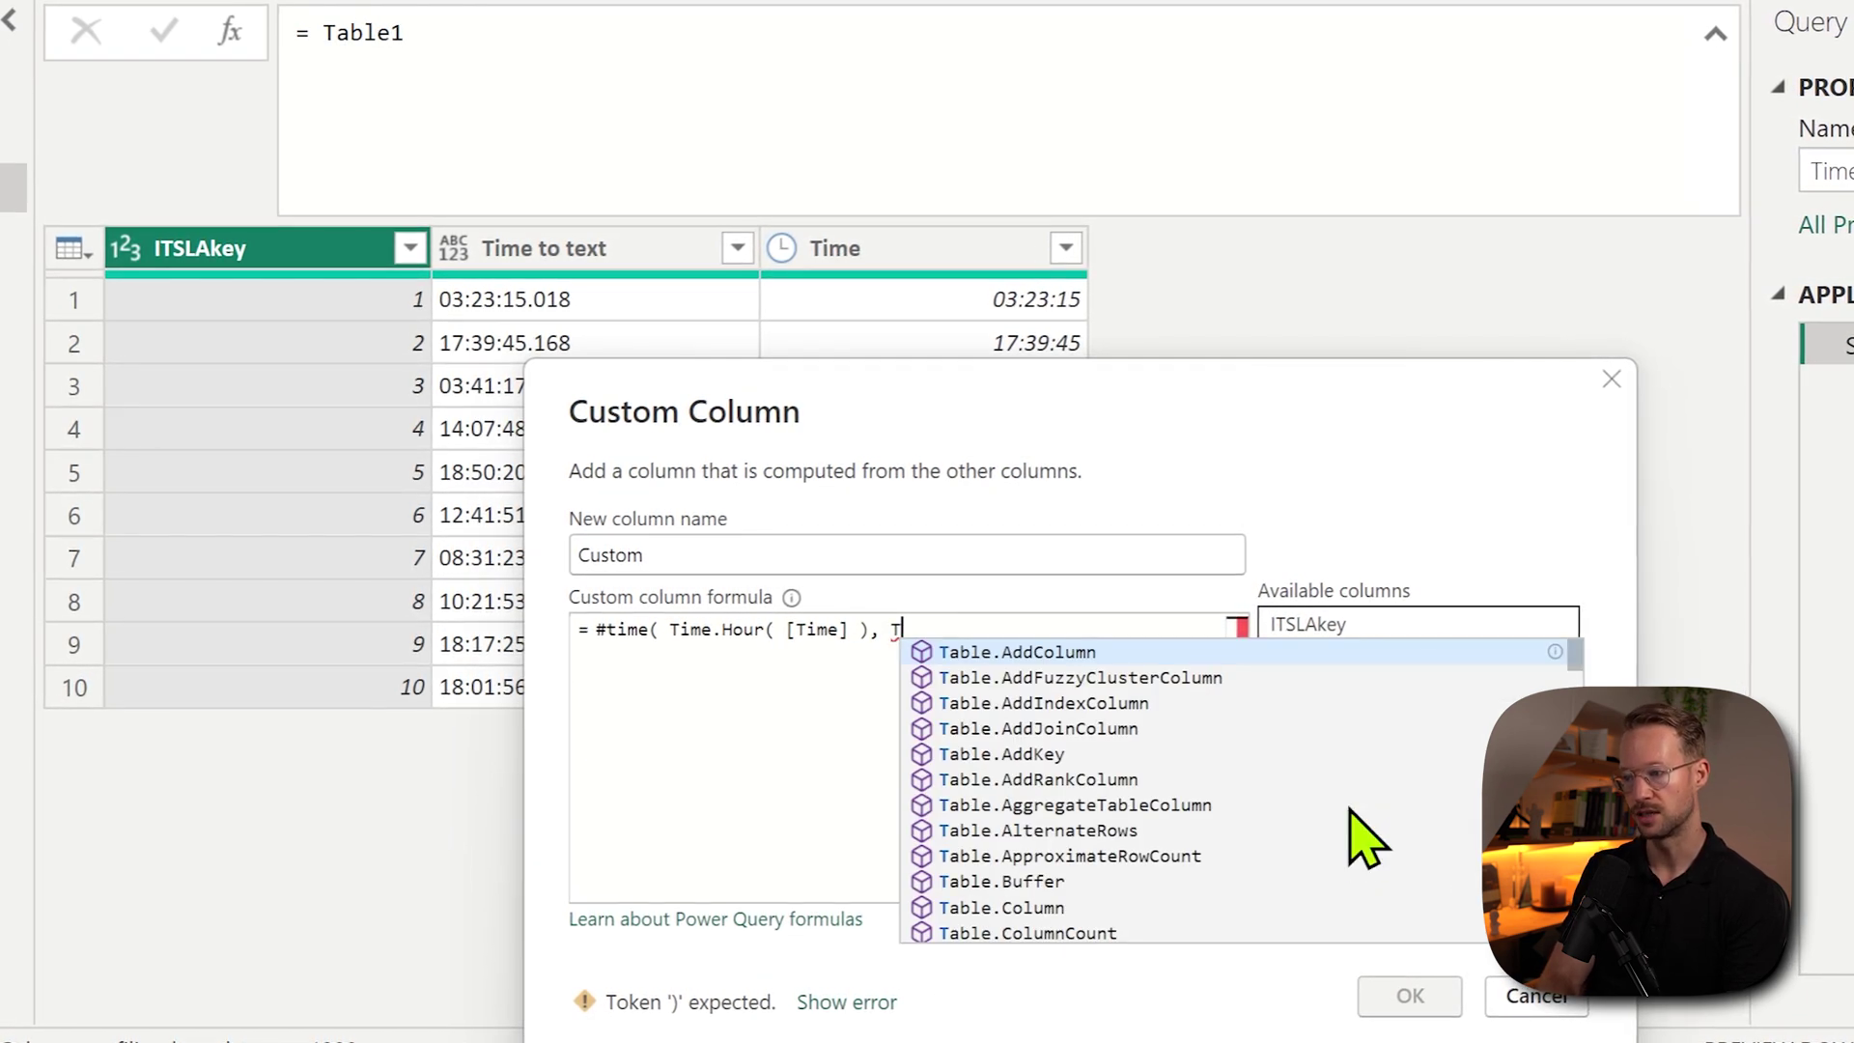
{"action": "type", "text": "ute("}
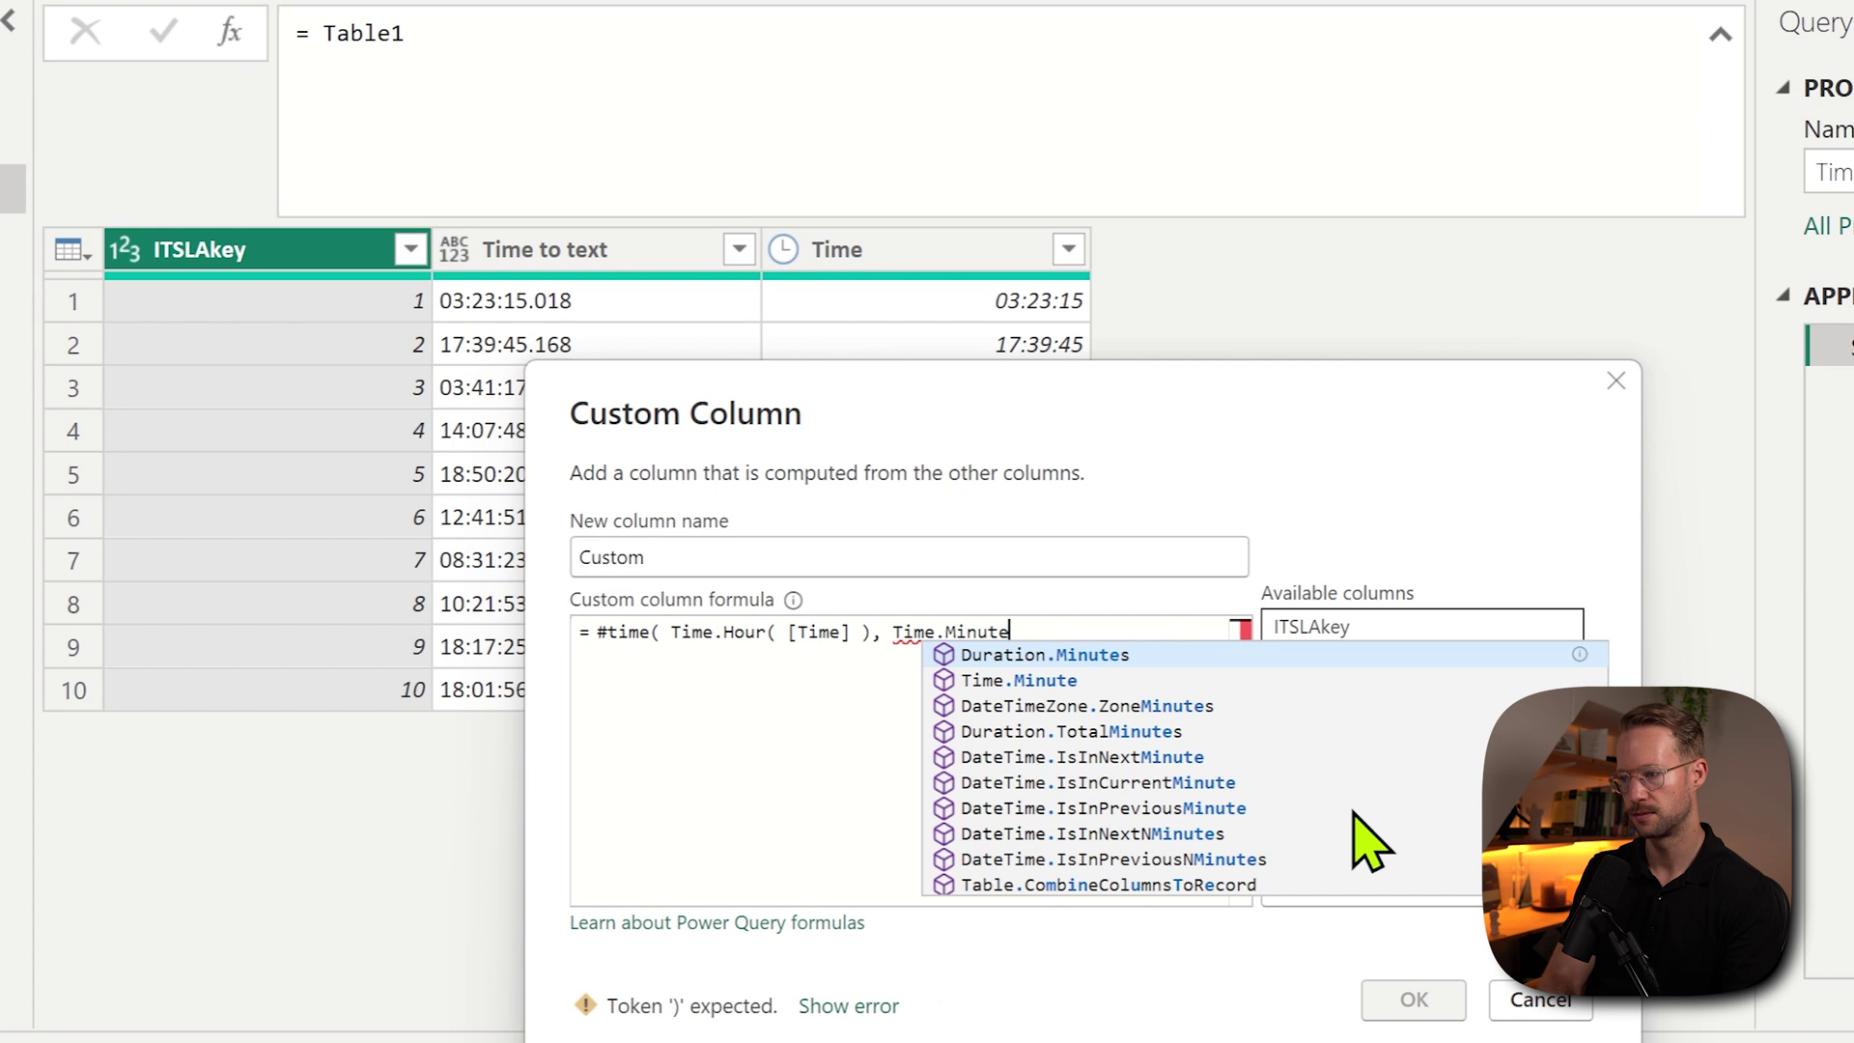
{"action": "double_click", "coordinate": [1311, 694]}
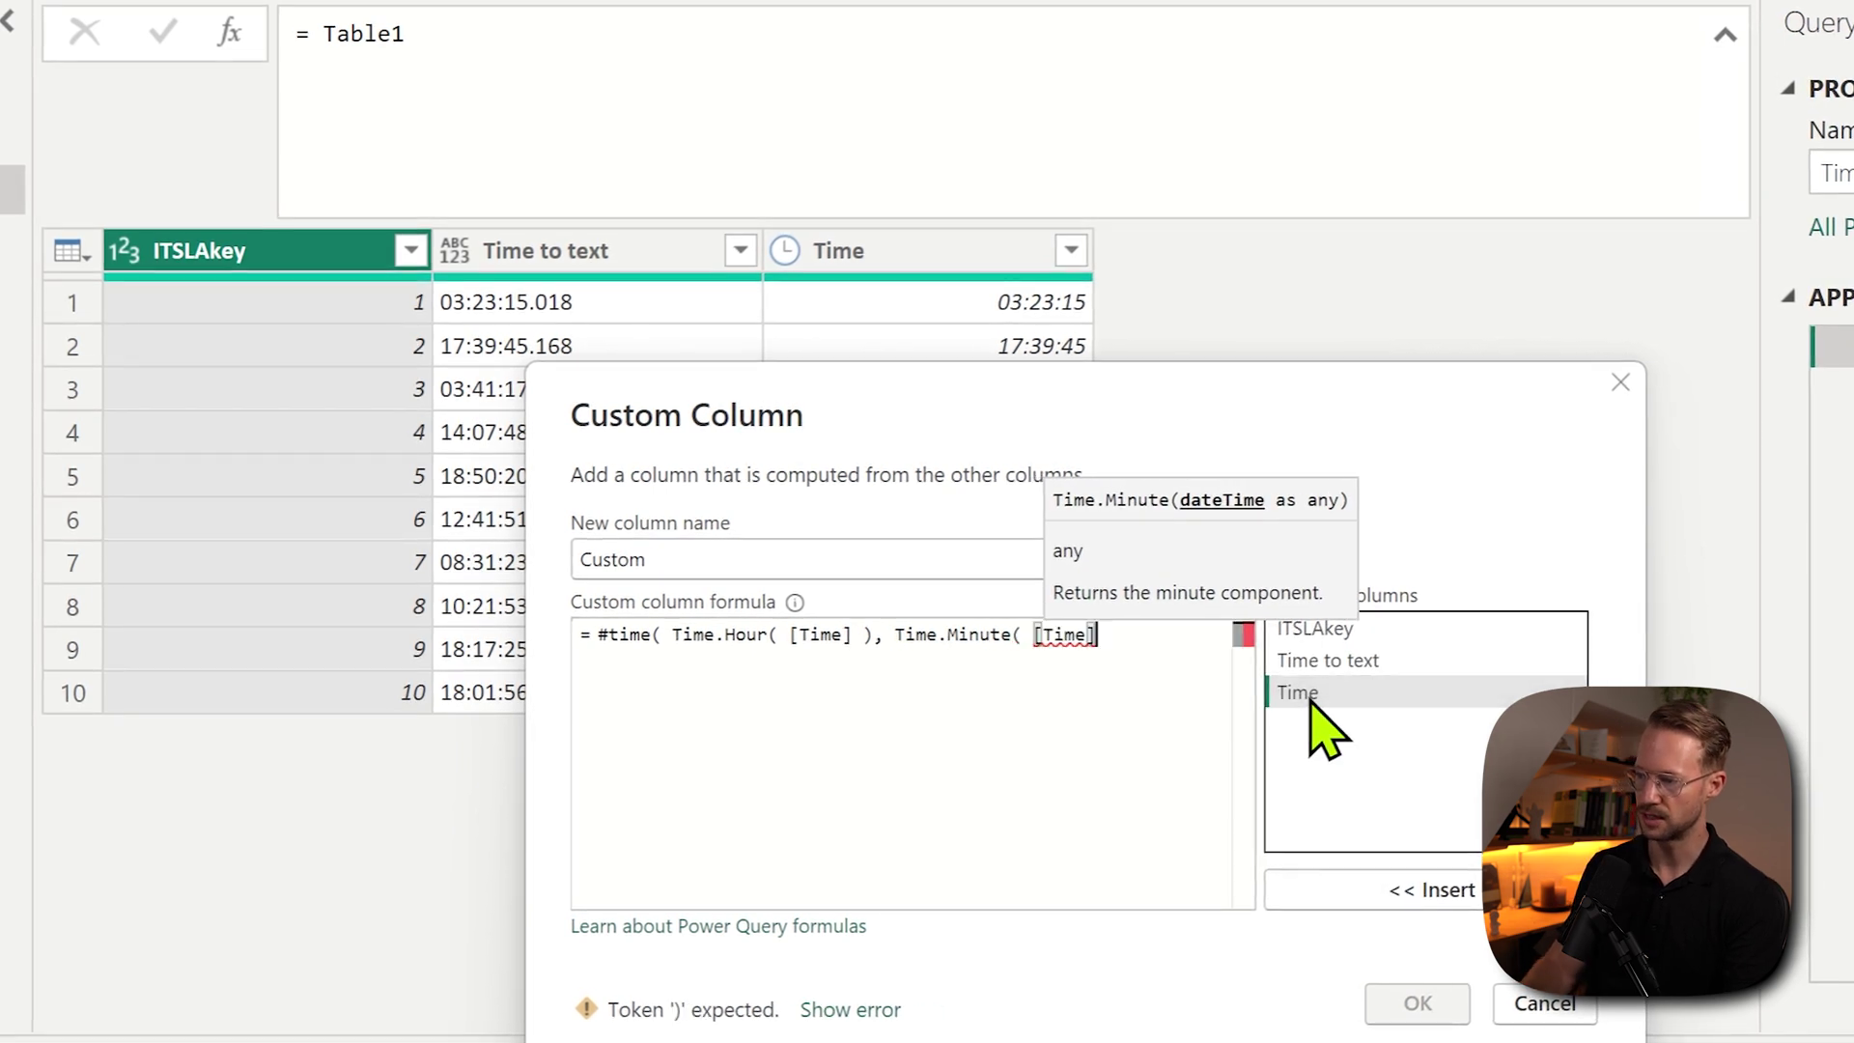
{"action": "type", "text": "), "}
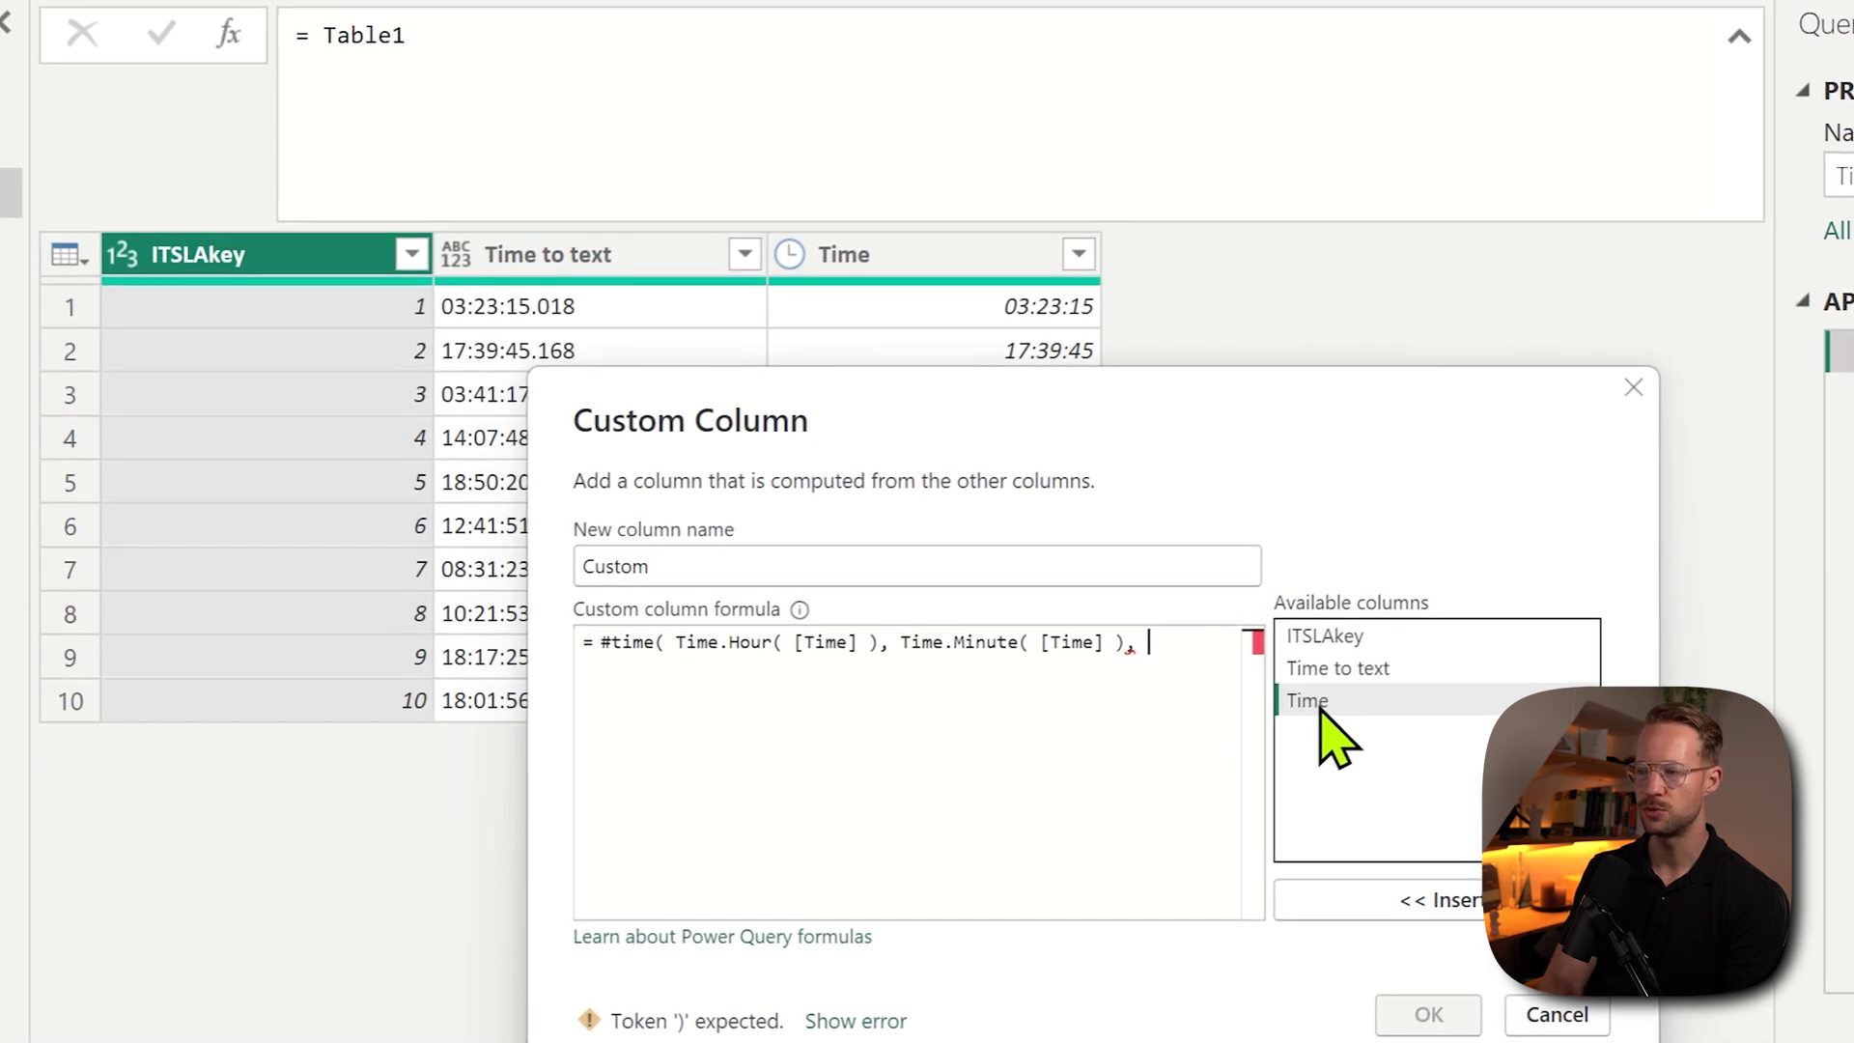
{"action": "type", "text": "Time.Se"}
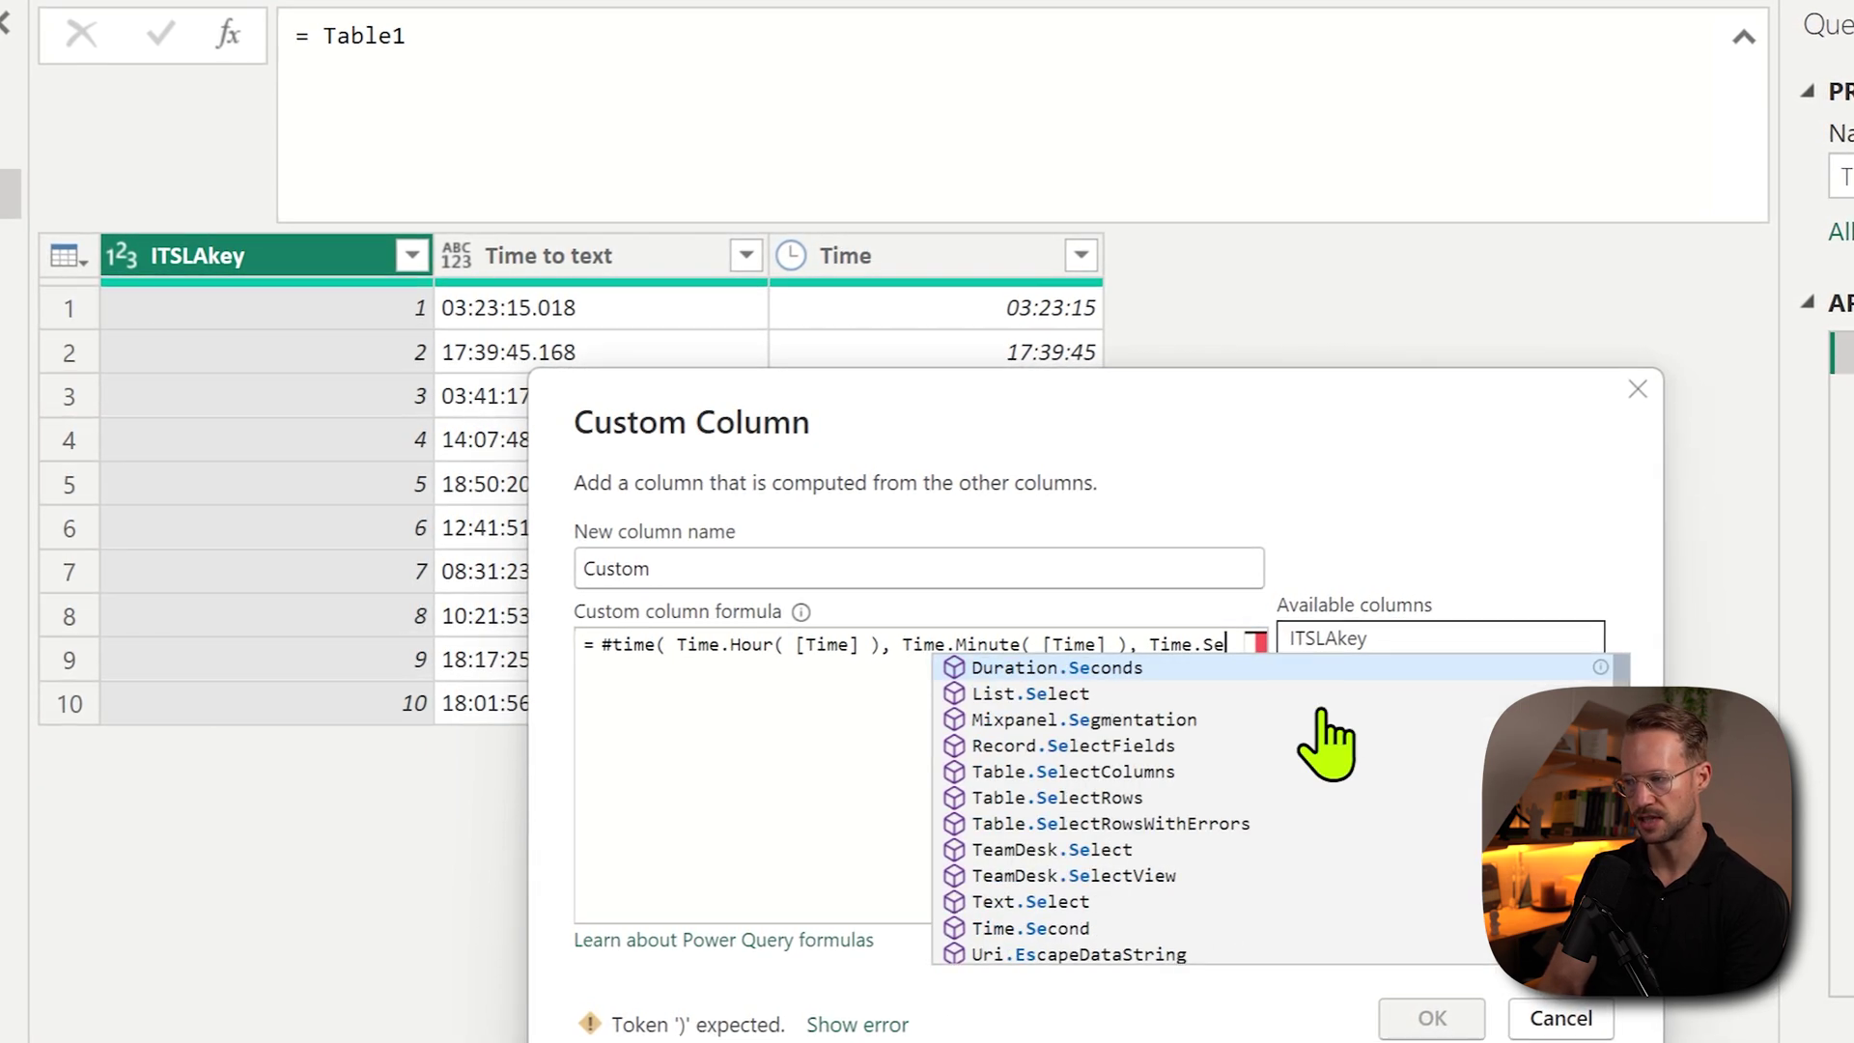
{"action": "type", "text": "cond( [Time] ) )"}
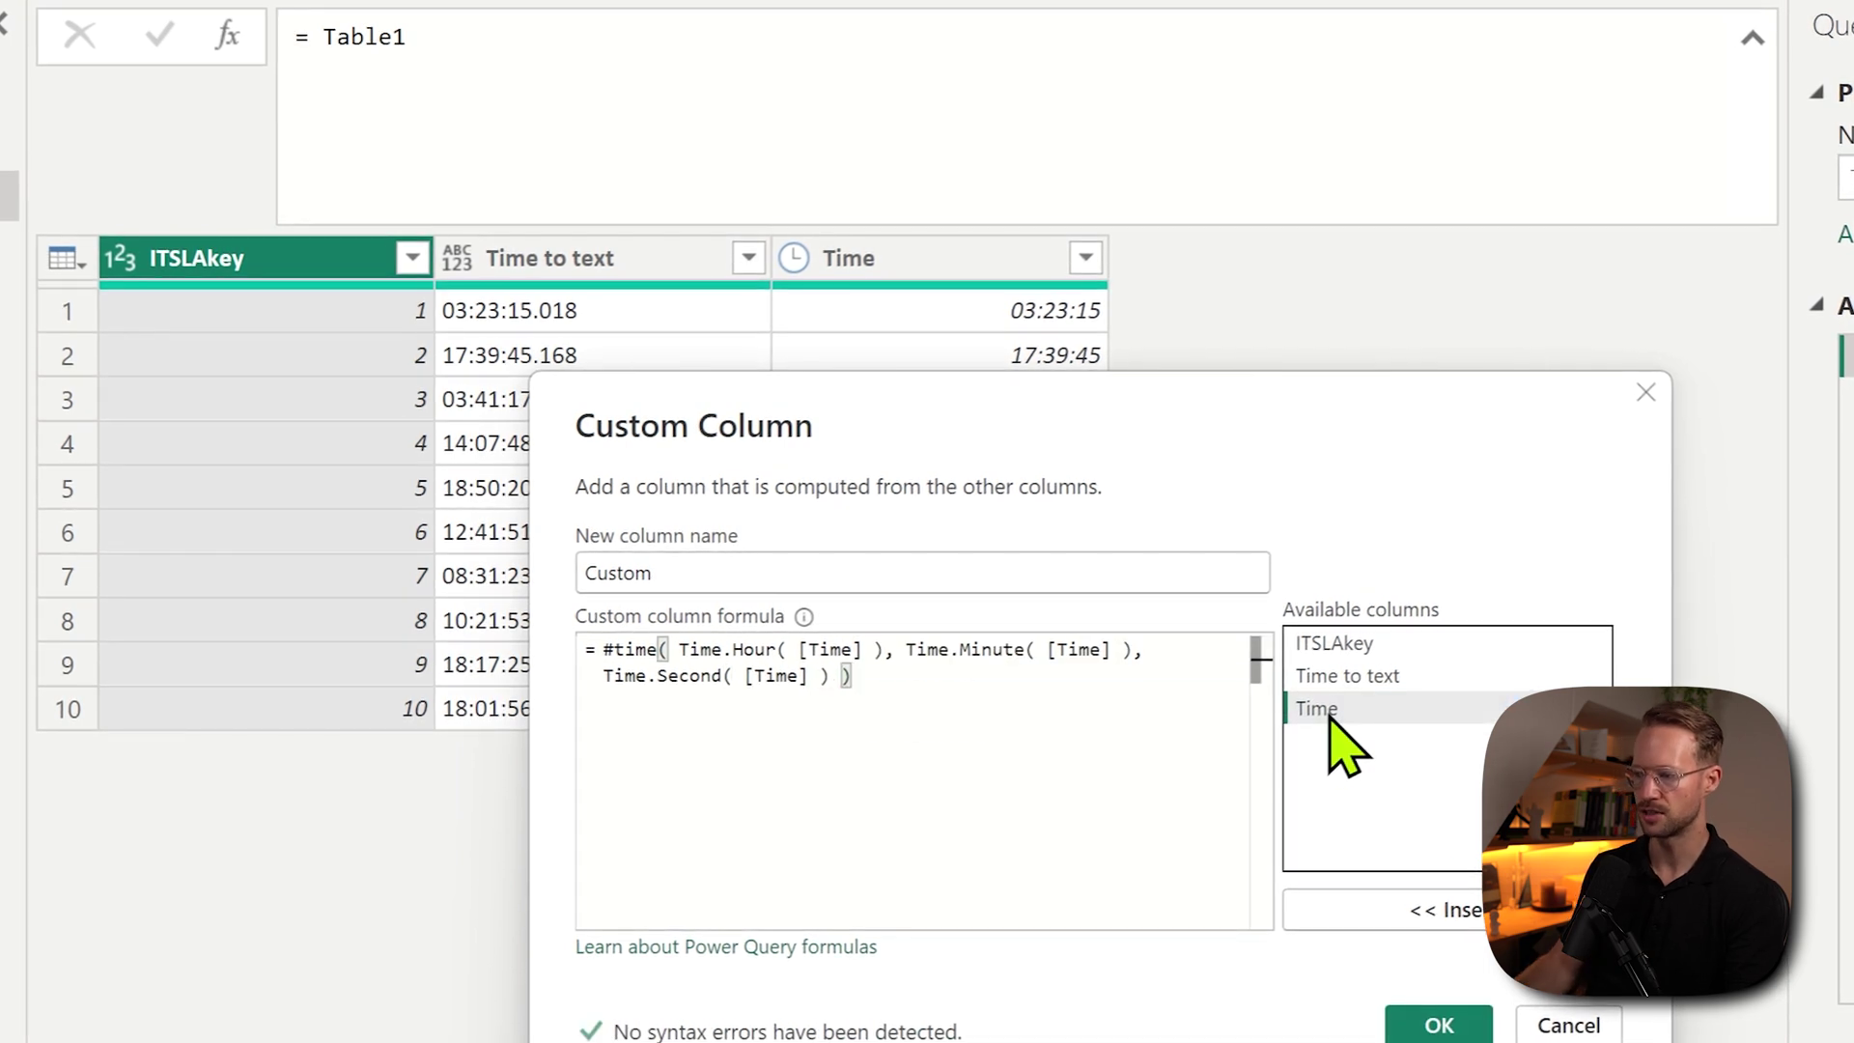
Step: Name the new column RoundedTime
{"action": "left_click", "coordinate": [922, 575]}
{"action": "double_click", "coordinate": [924, 576]}
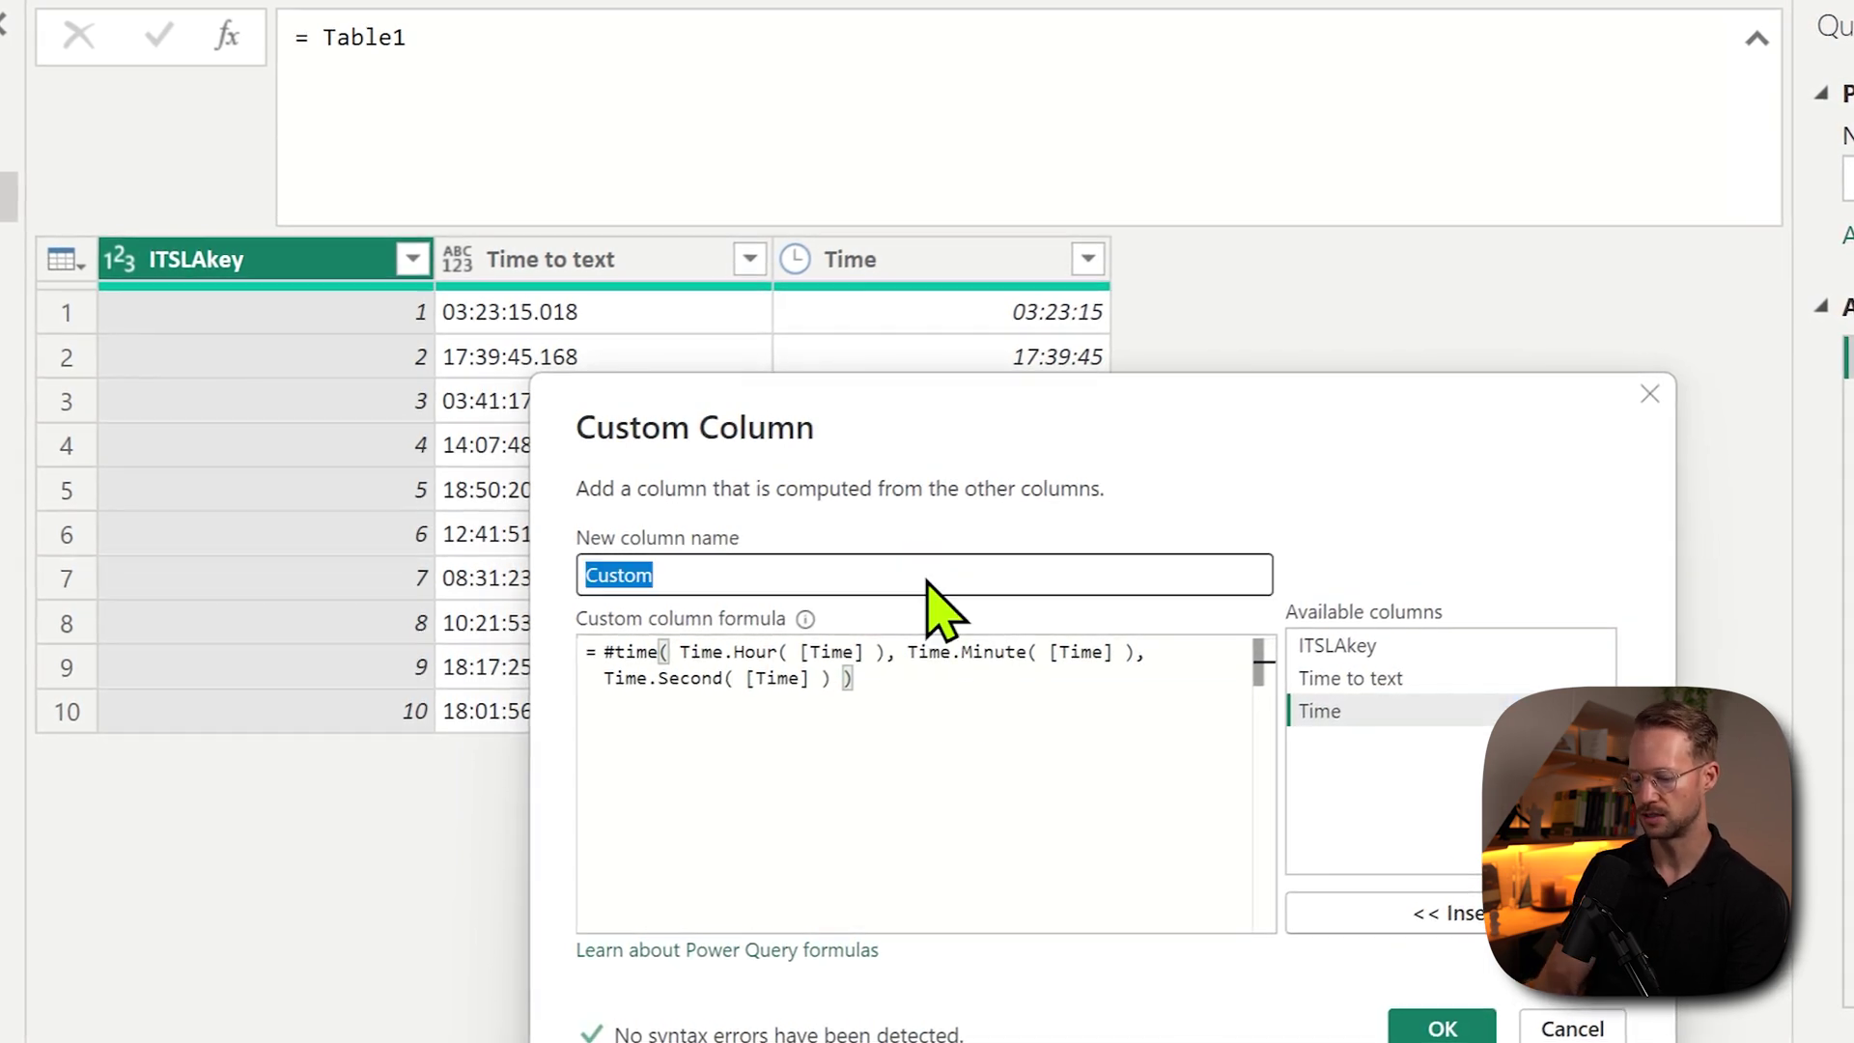
{"action": "type", "text": "RoundedTime"}
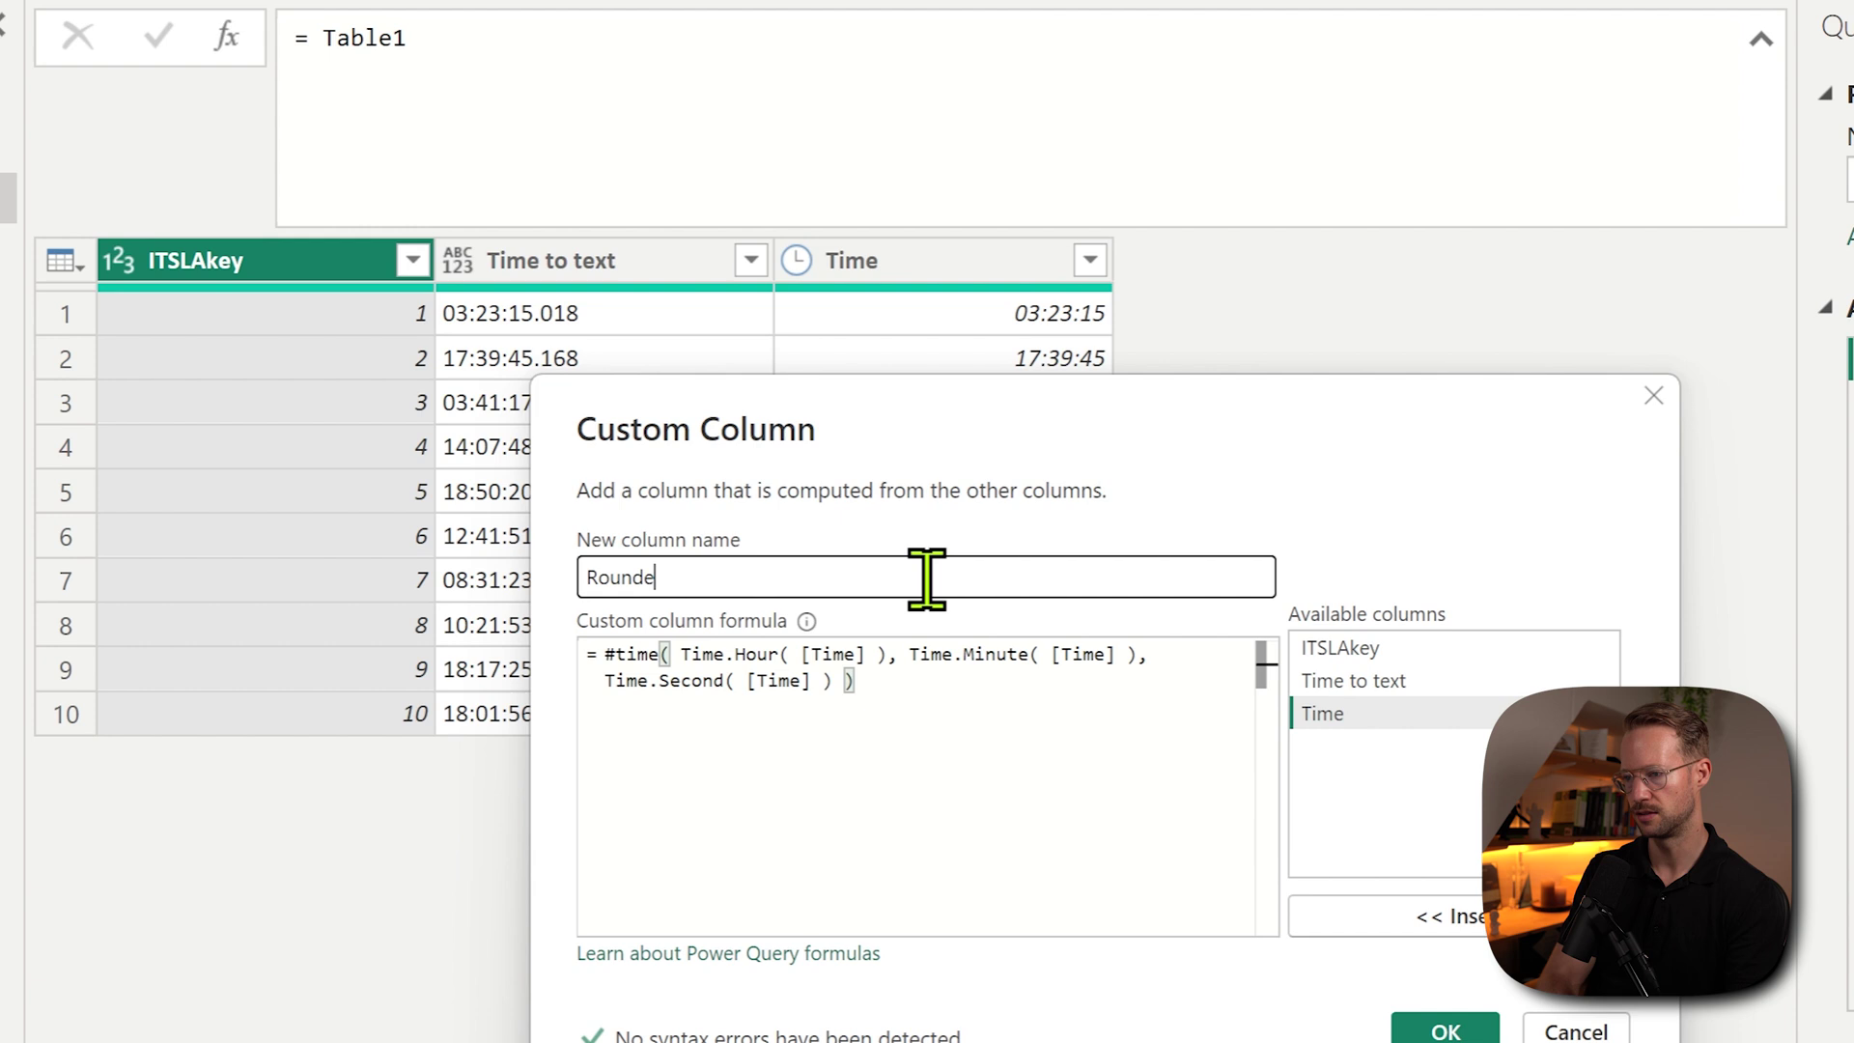
Step: Create RoundedTime and wrap its seconds in Int64.From, checking row 2 against the original Time
{"action": "left_click", "coordinate": [1448, 1031]}
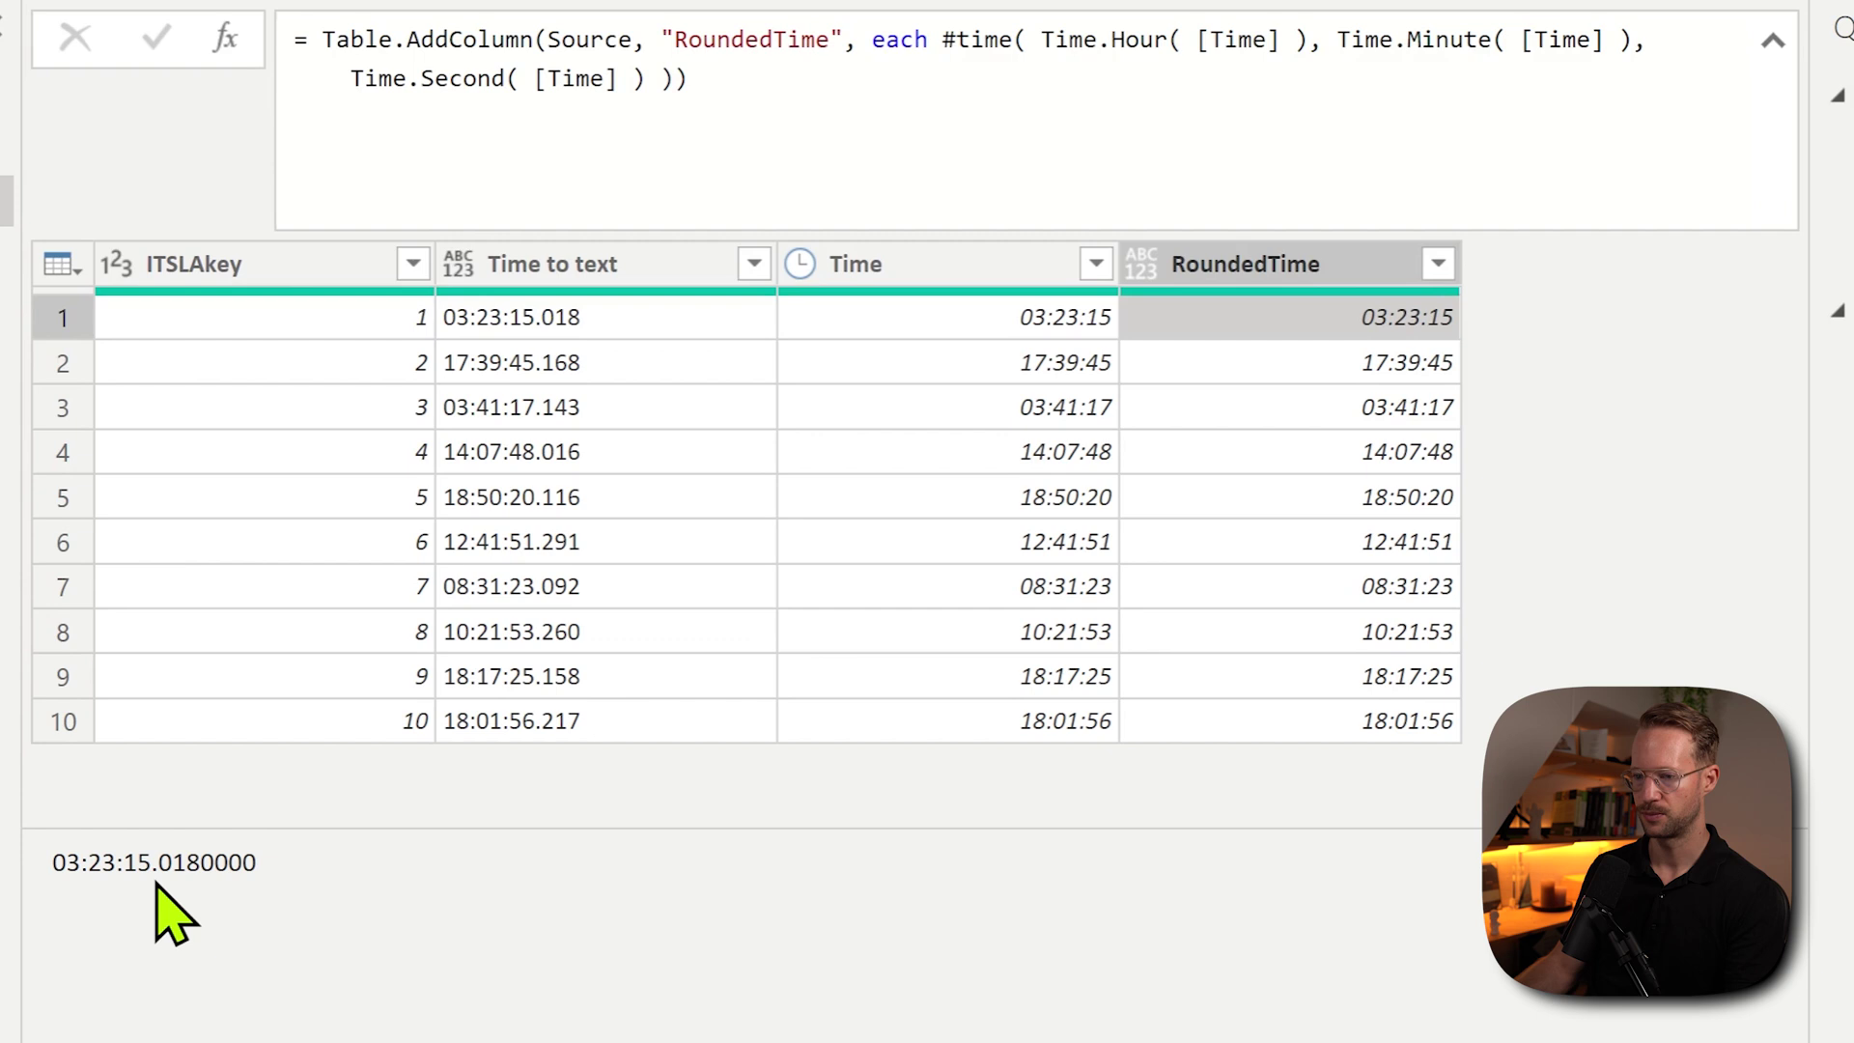
{"action": "left_click_drag", "start_coordinate": [126, 867], "coordinate": [322, 869]}
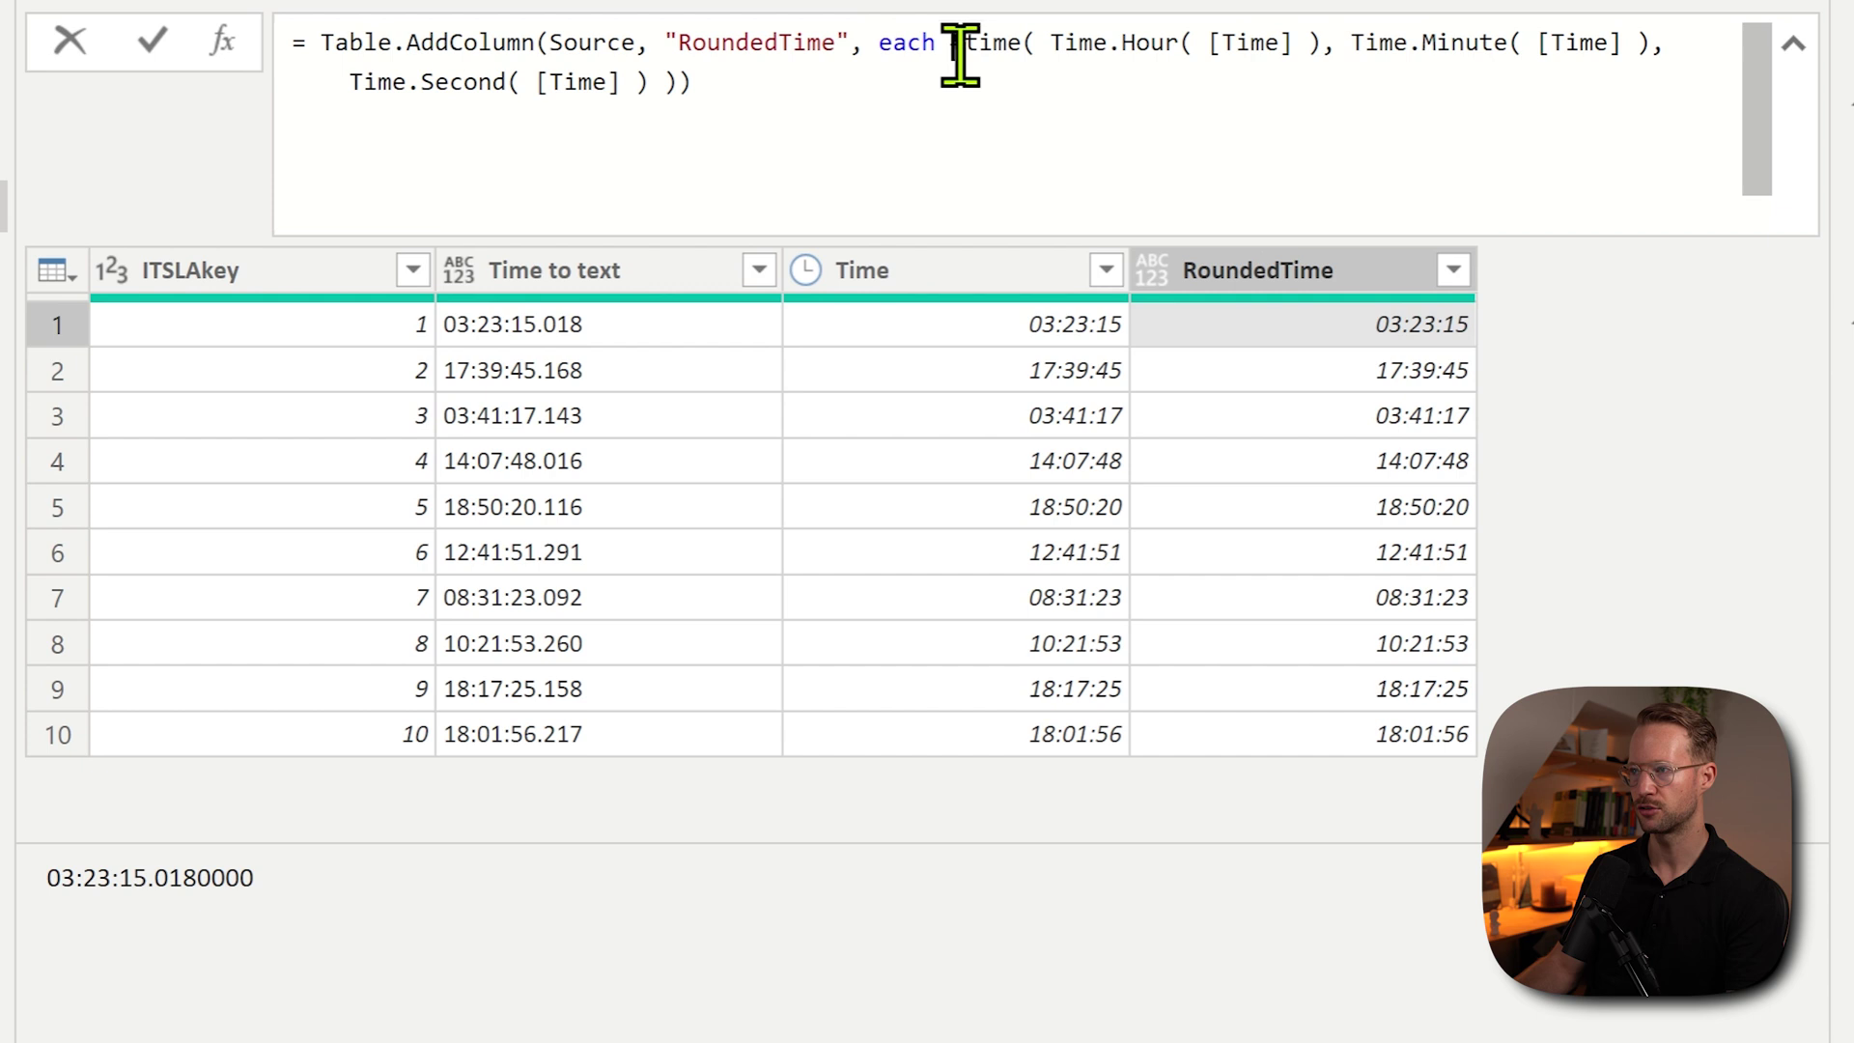
{"action": "key", "text": "shift+Return"}
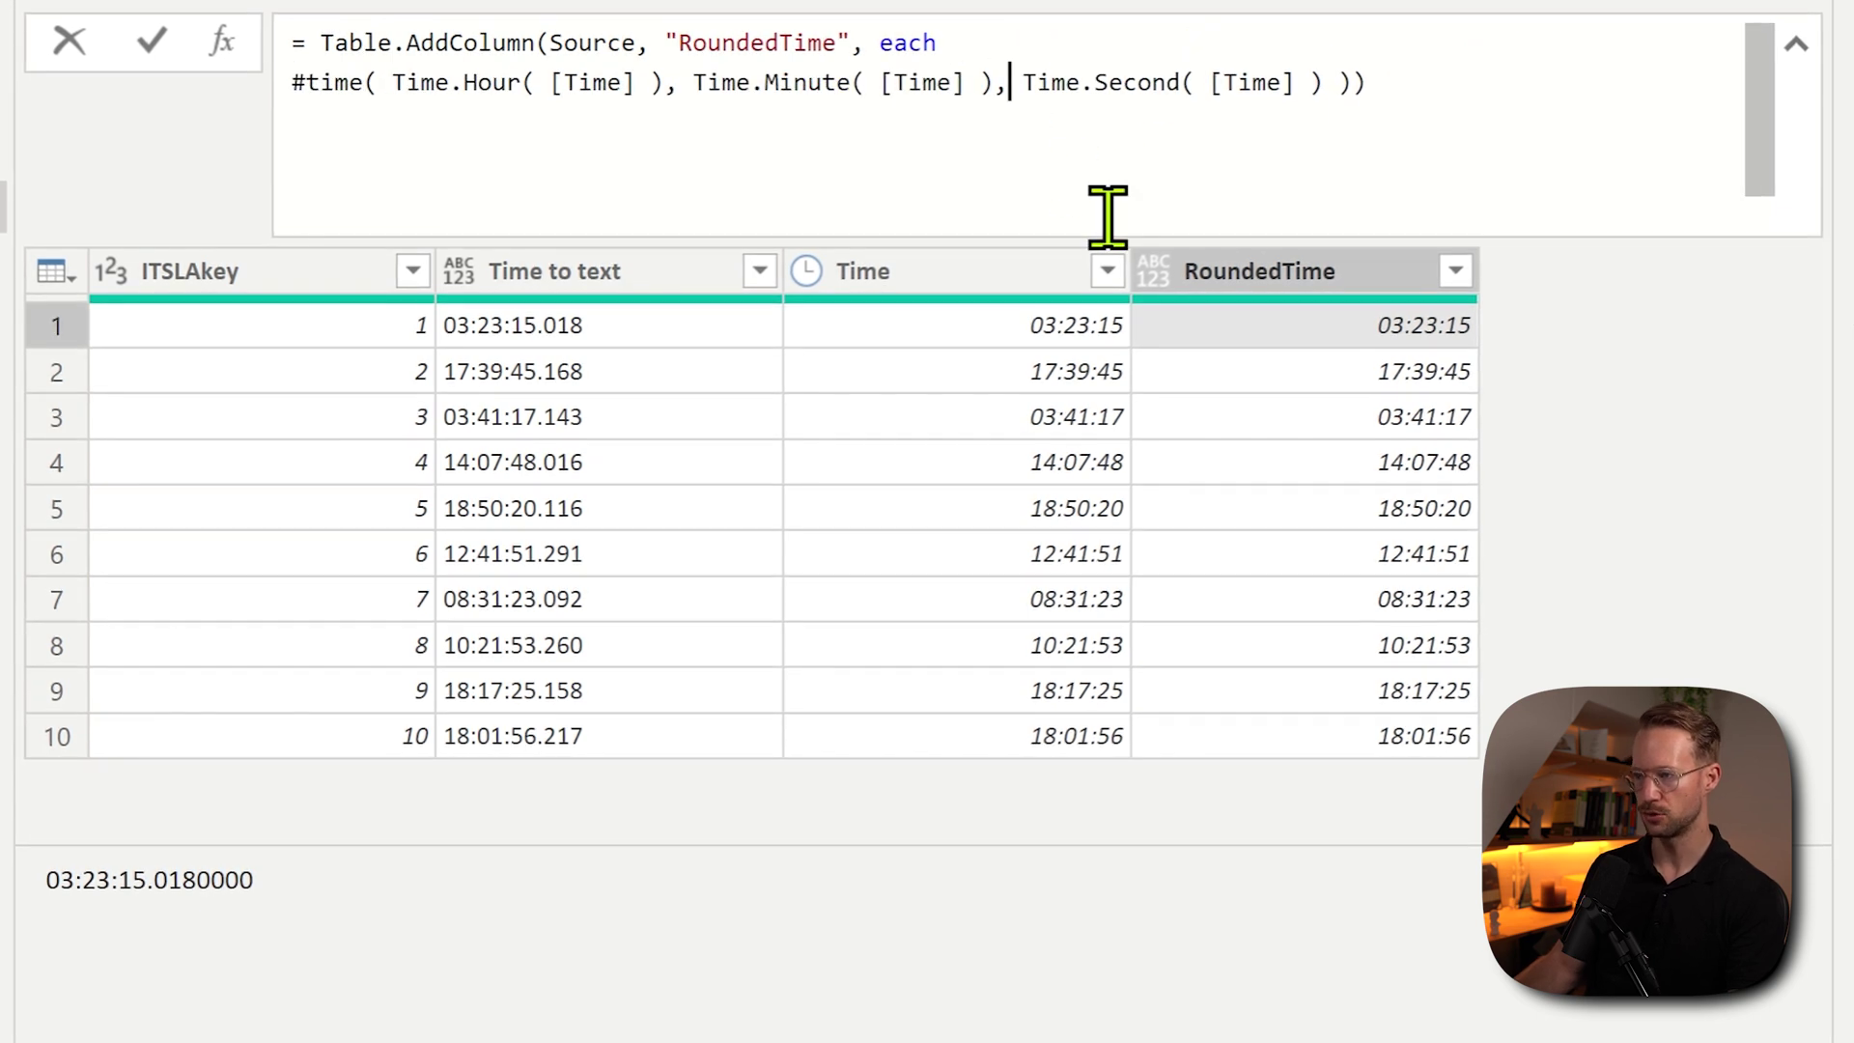
{"action": "type", "text": "Int64."}
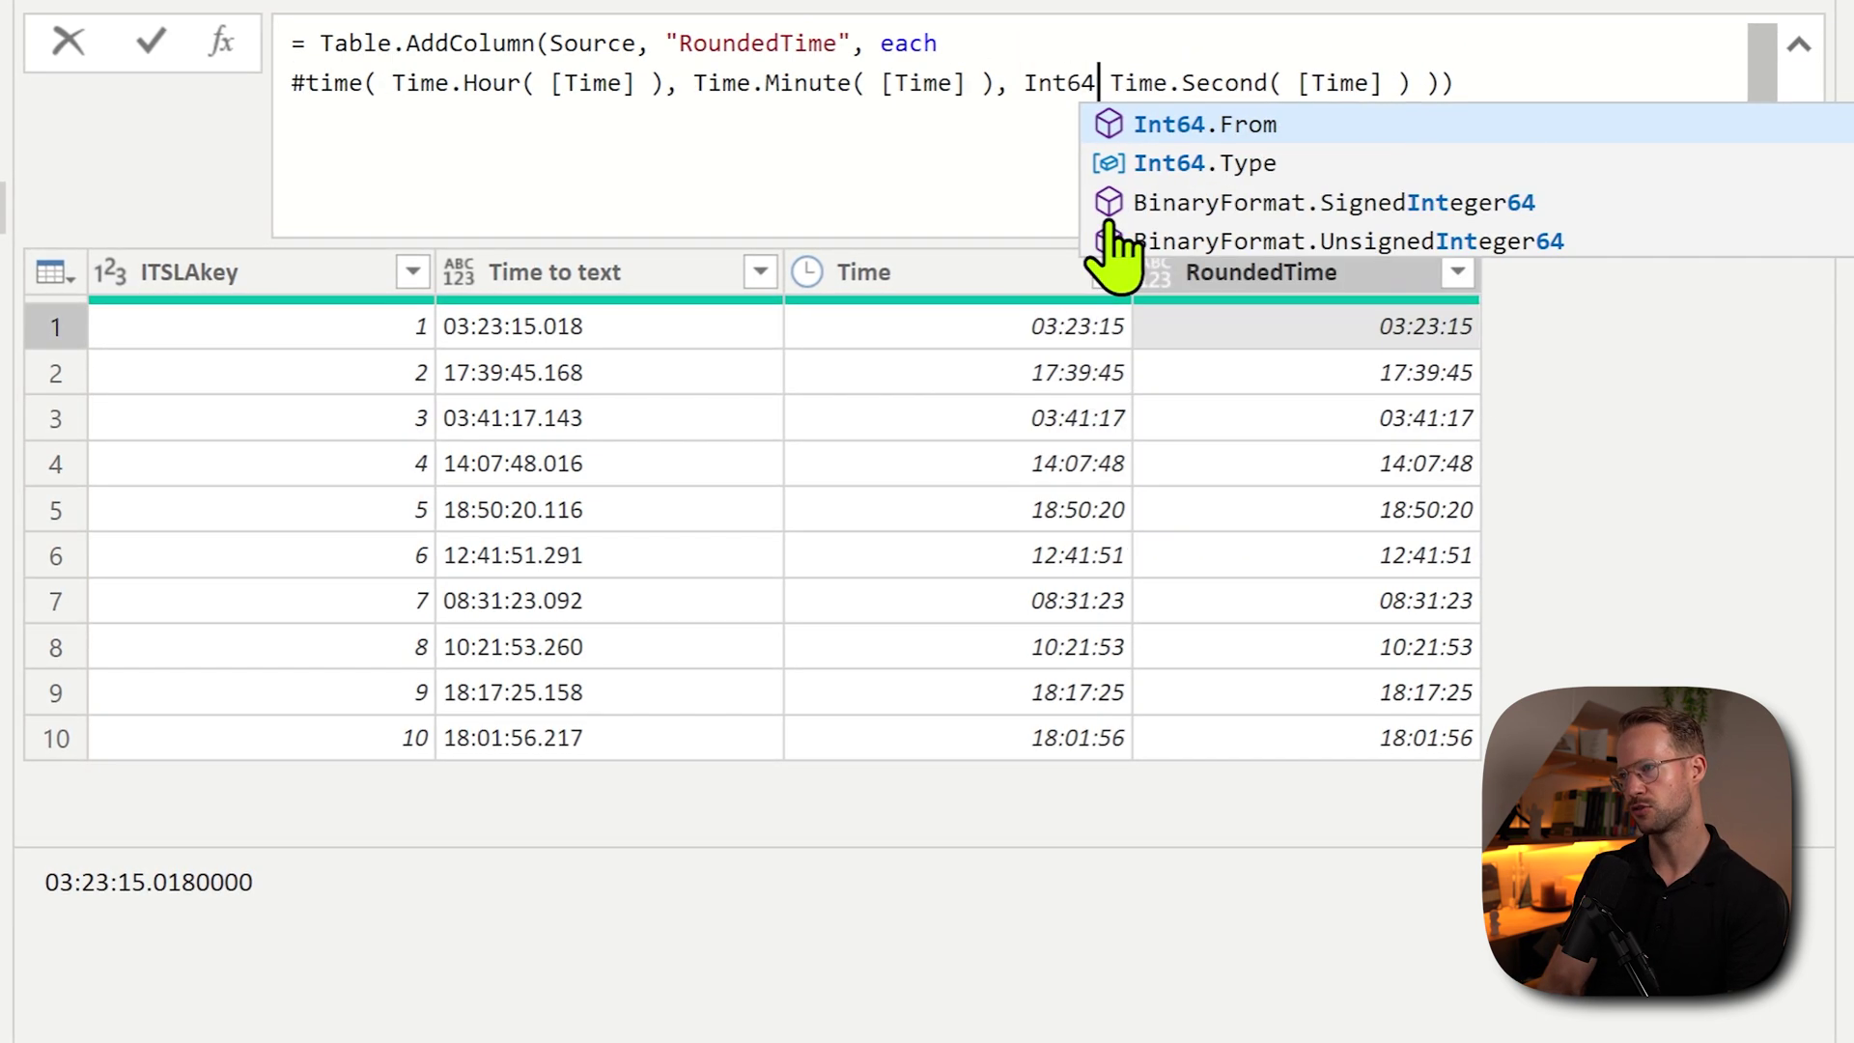
{"action": "type", "text": "From("}
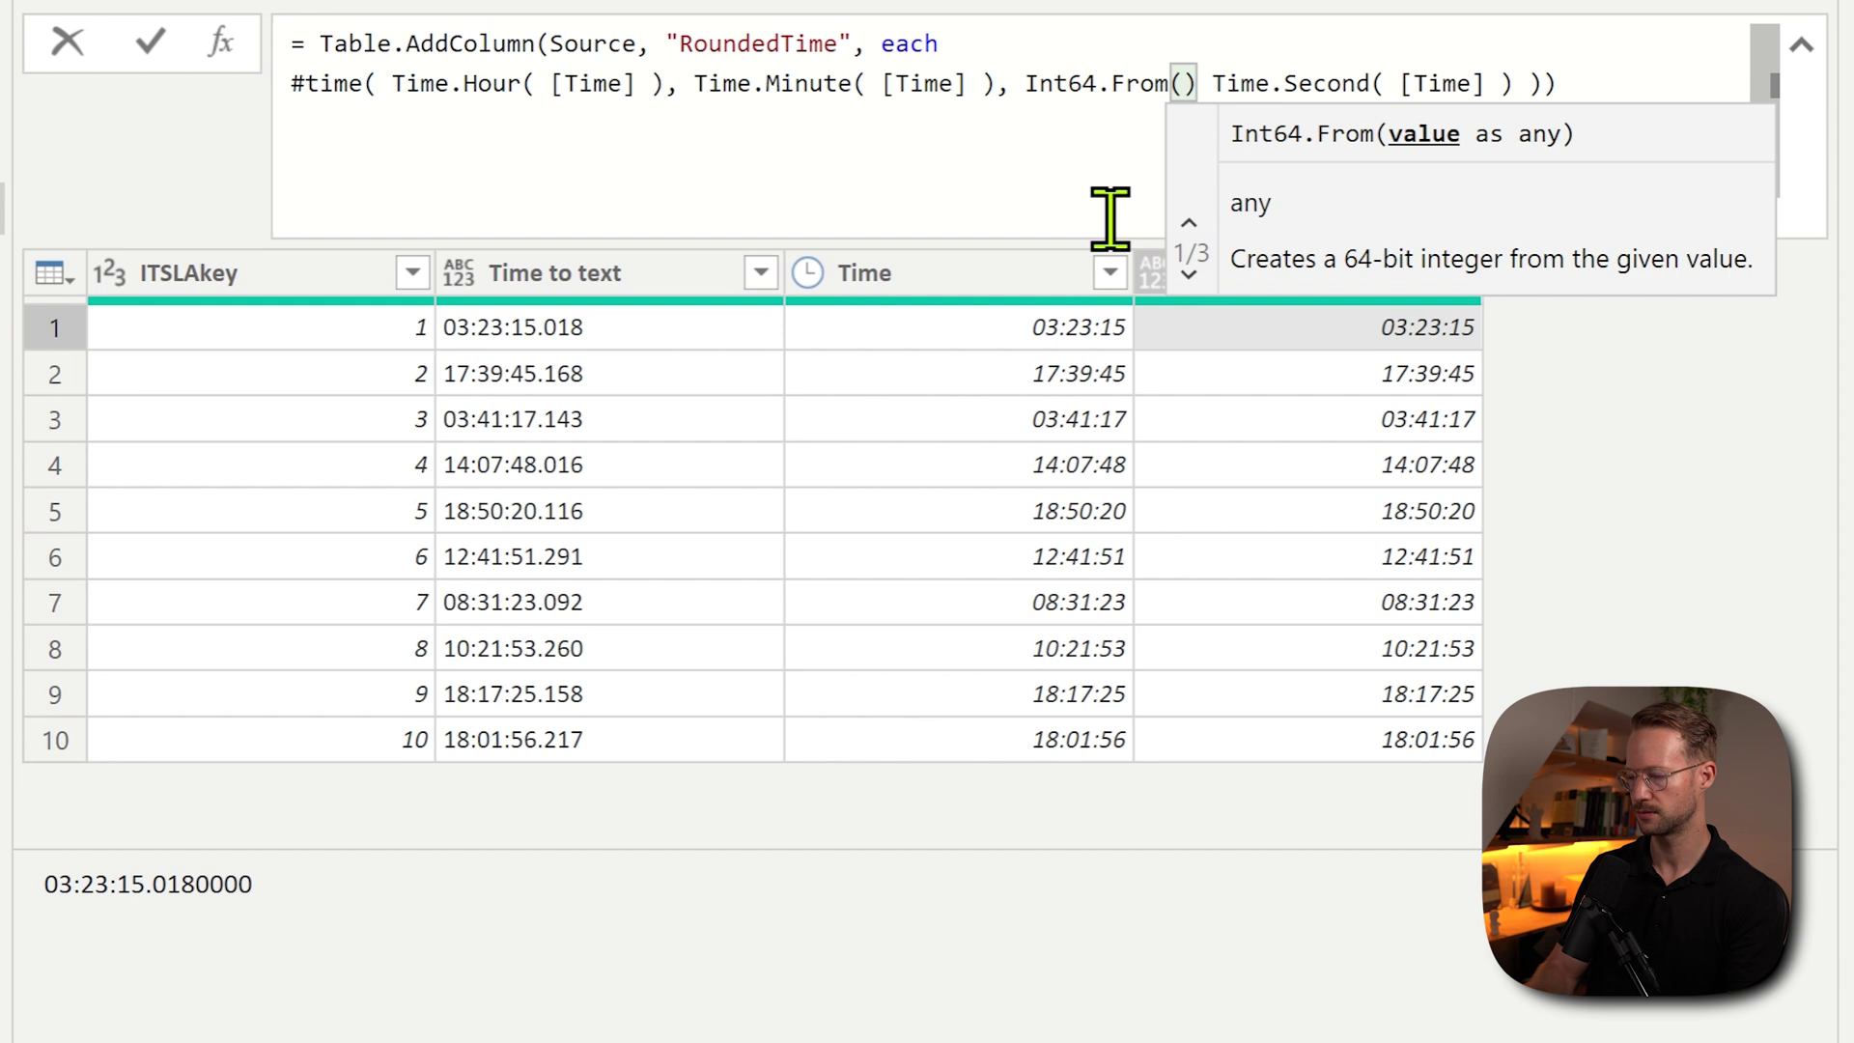
{"action": "left_click", "coordinate": [1622, 91]}
{"action": "type", "text": ")"}
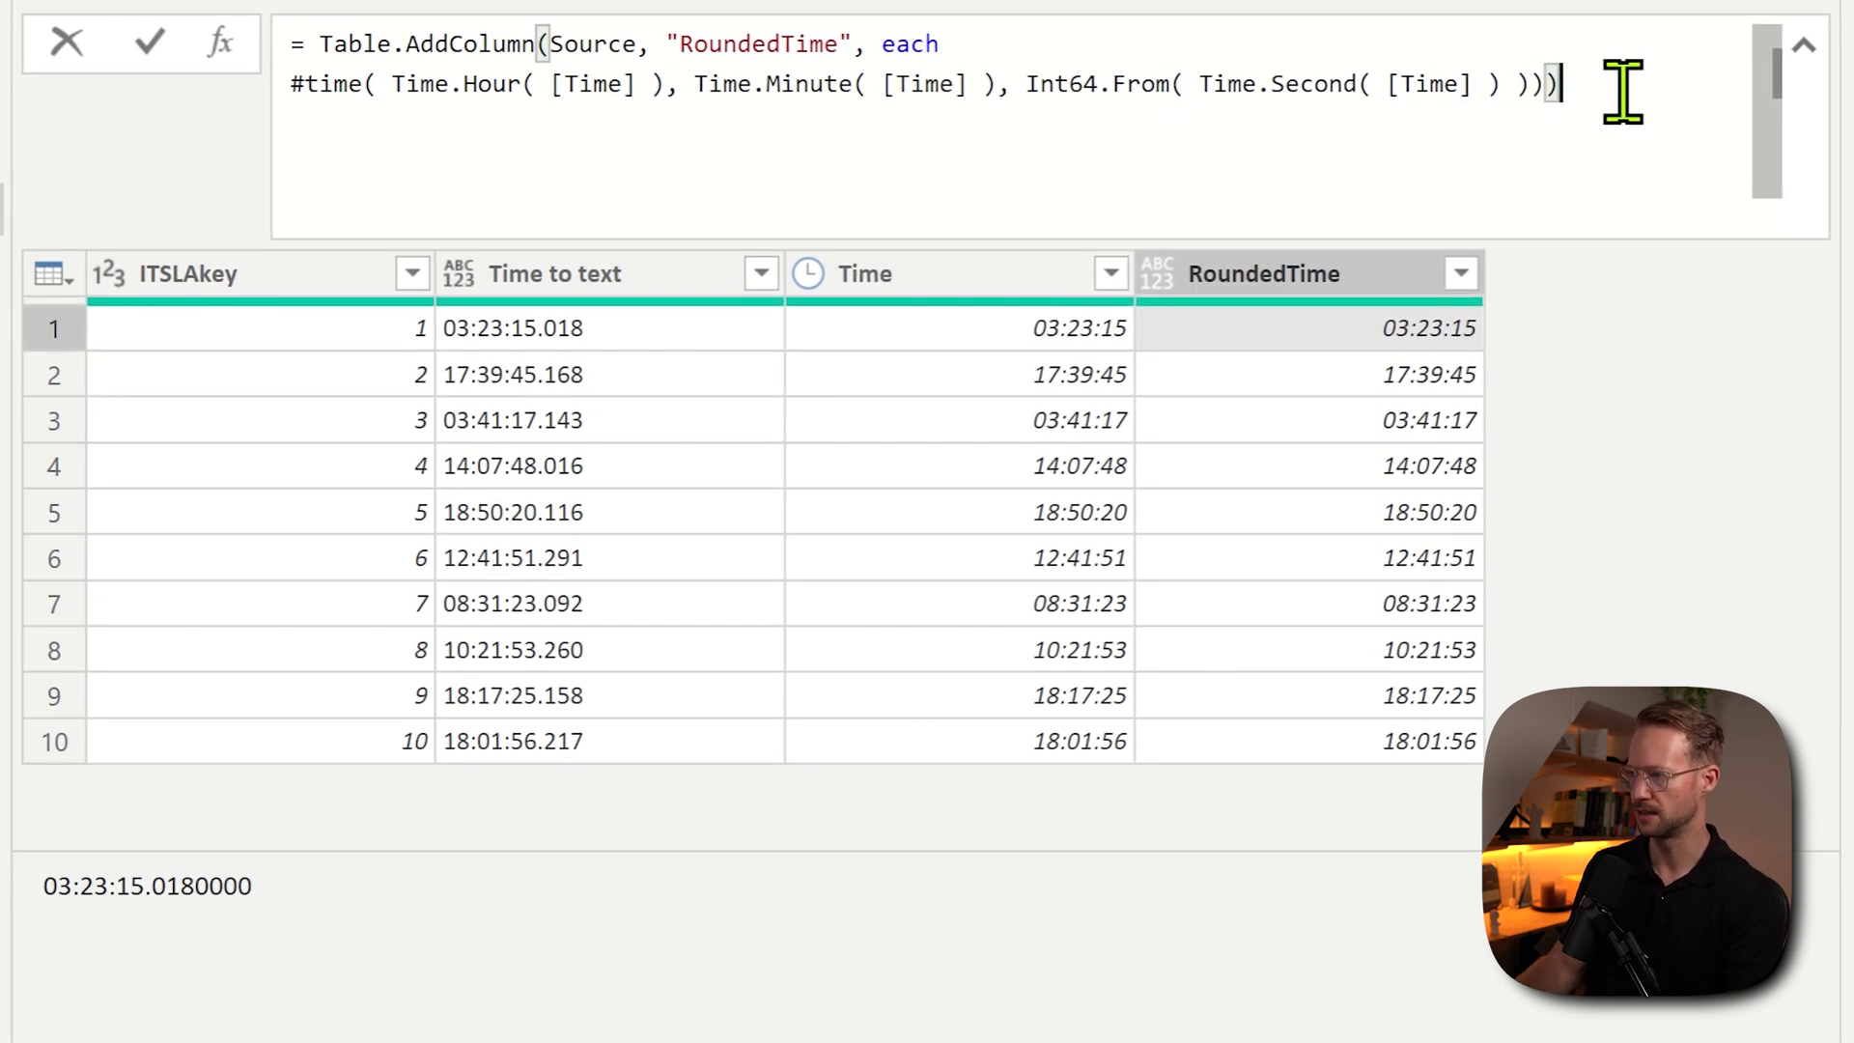
{"action": "key", "text": "Return"}
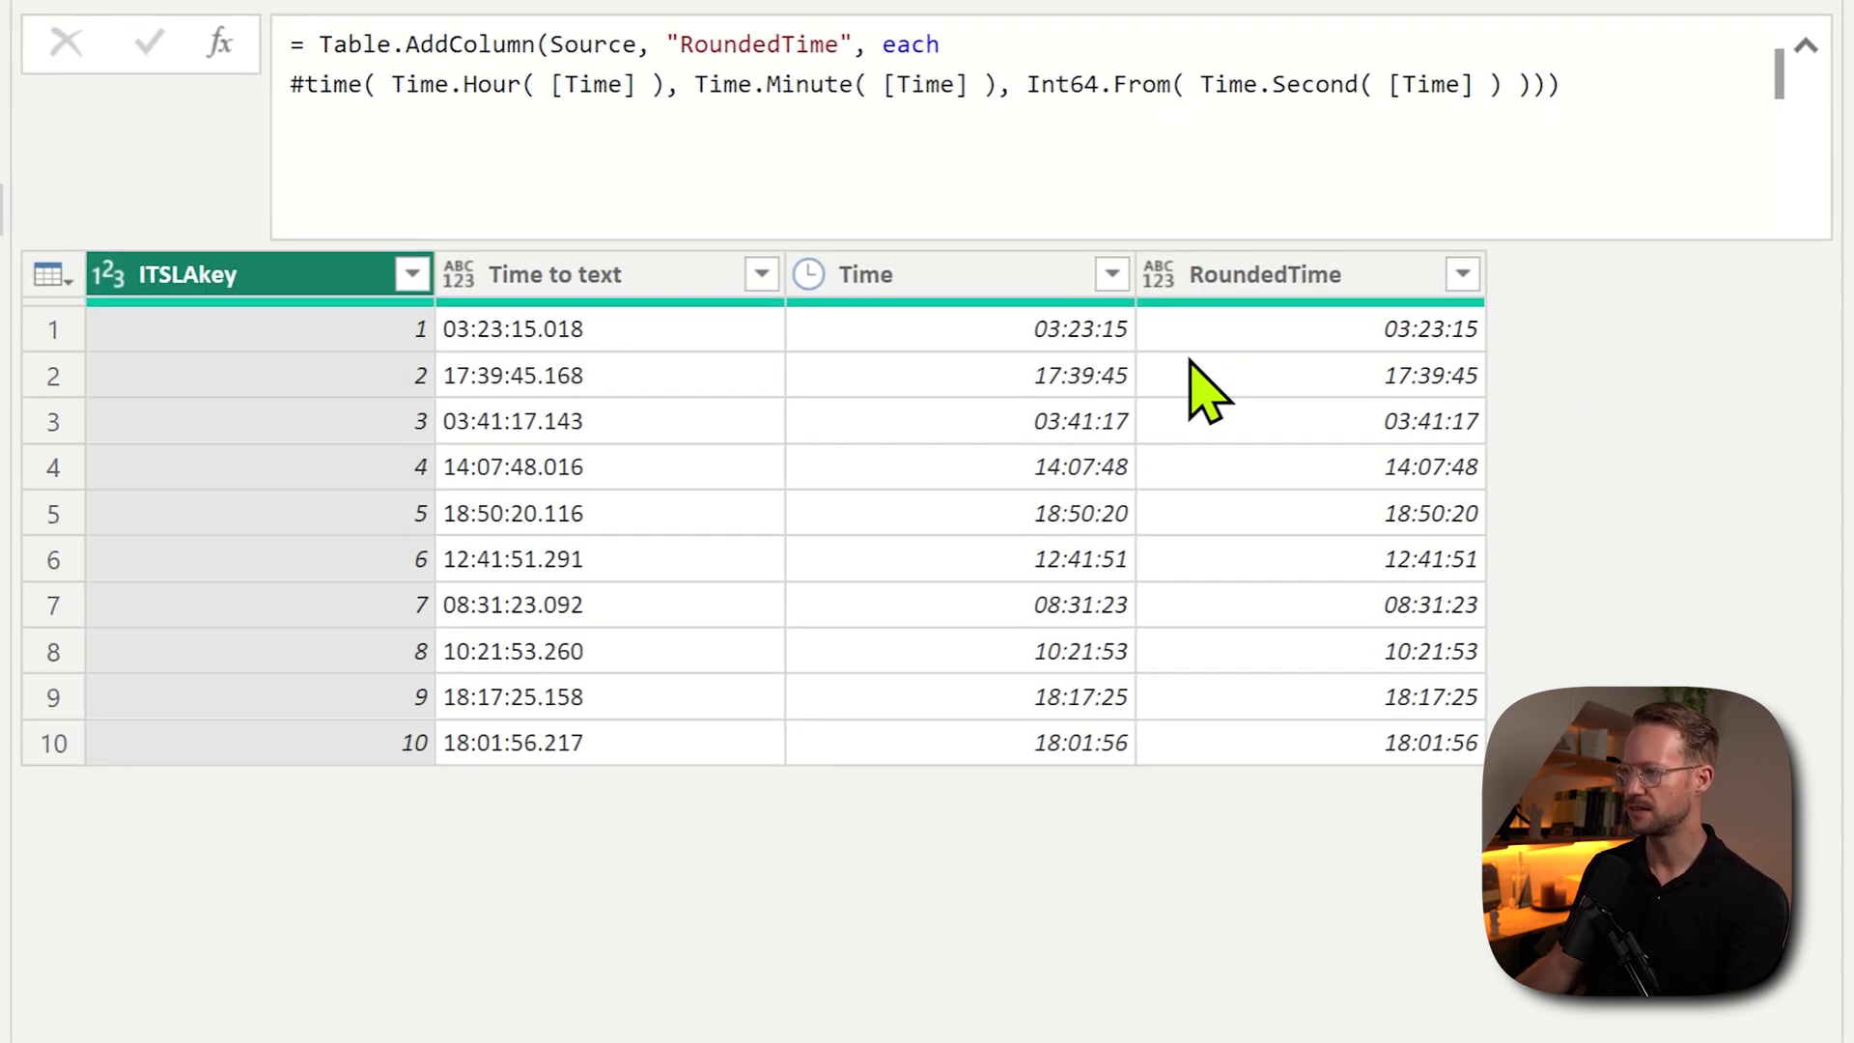
{"action": "left_click", "coordinate": [1075, 380]}
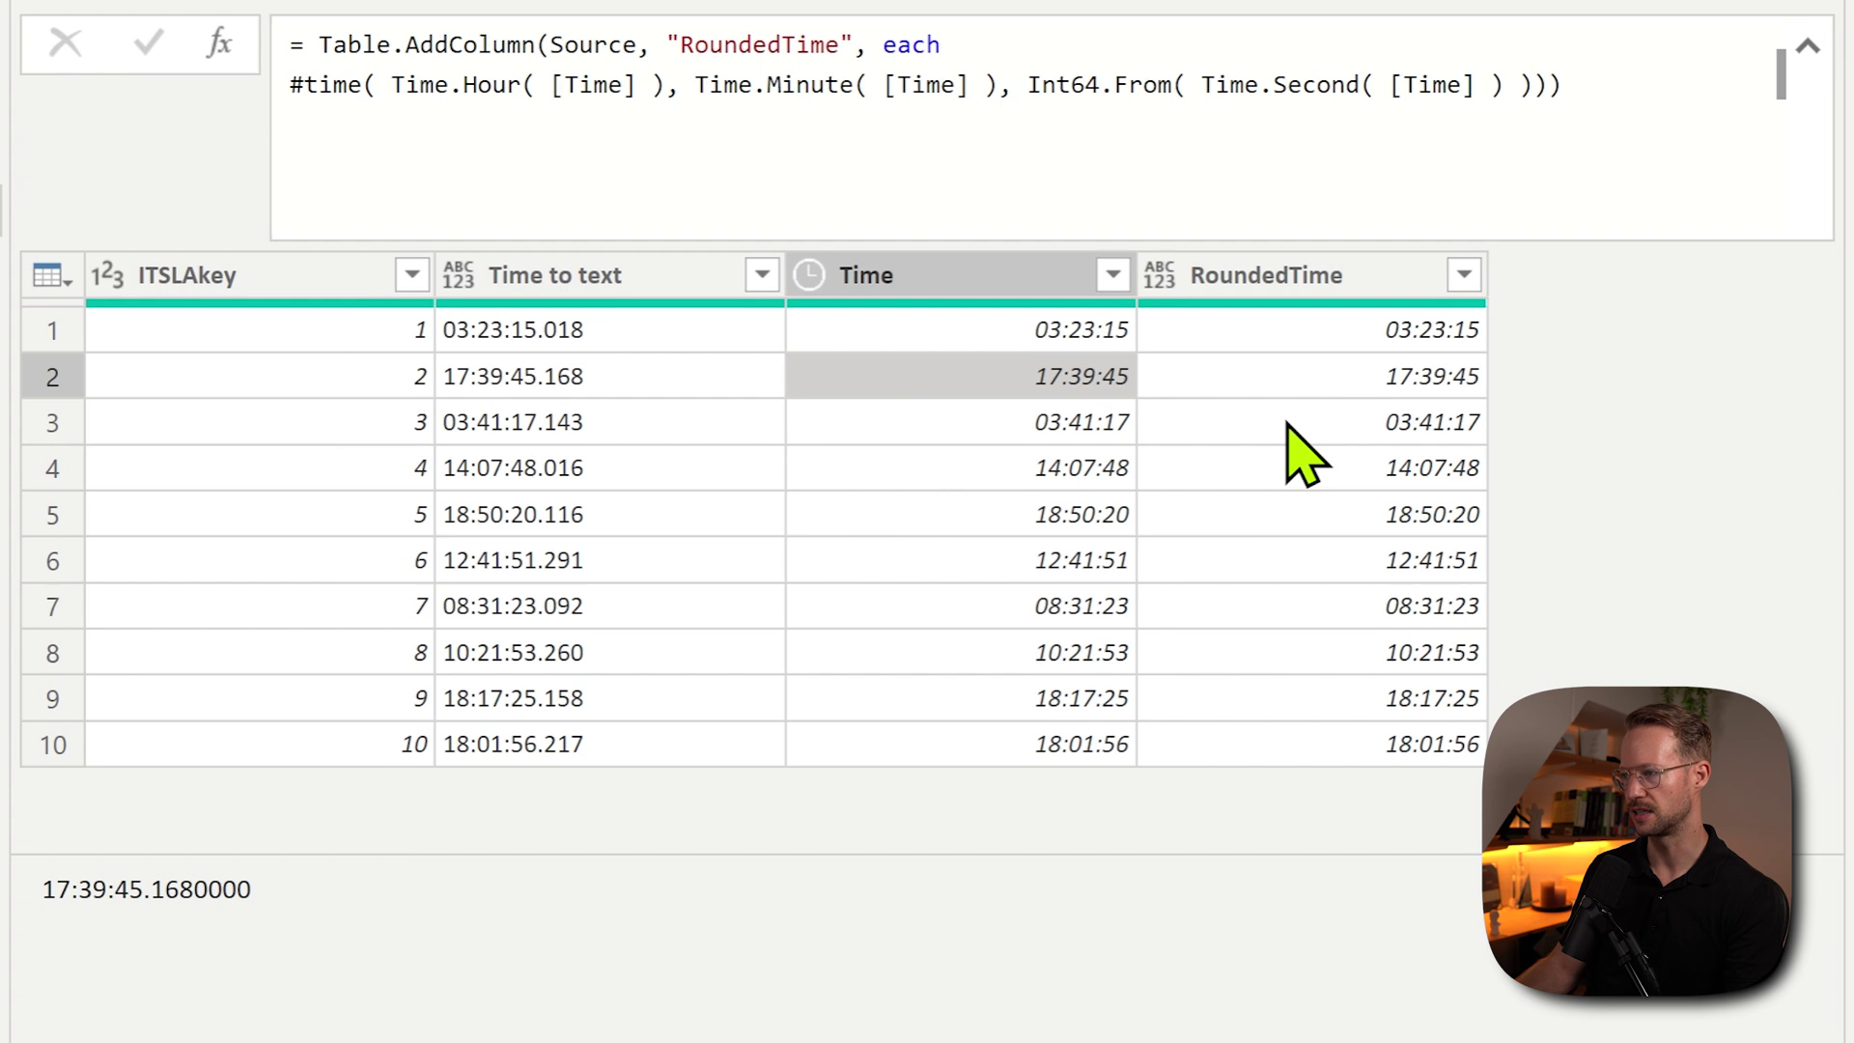
{"action": "left_click", "coordinate": [1337, 375]}
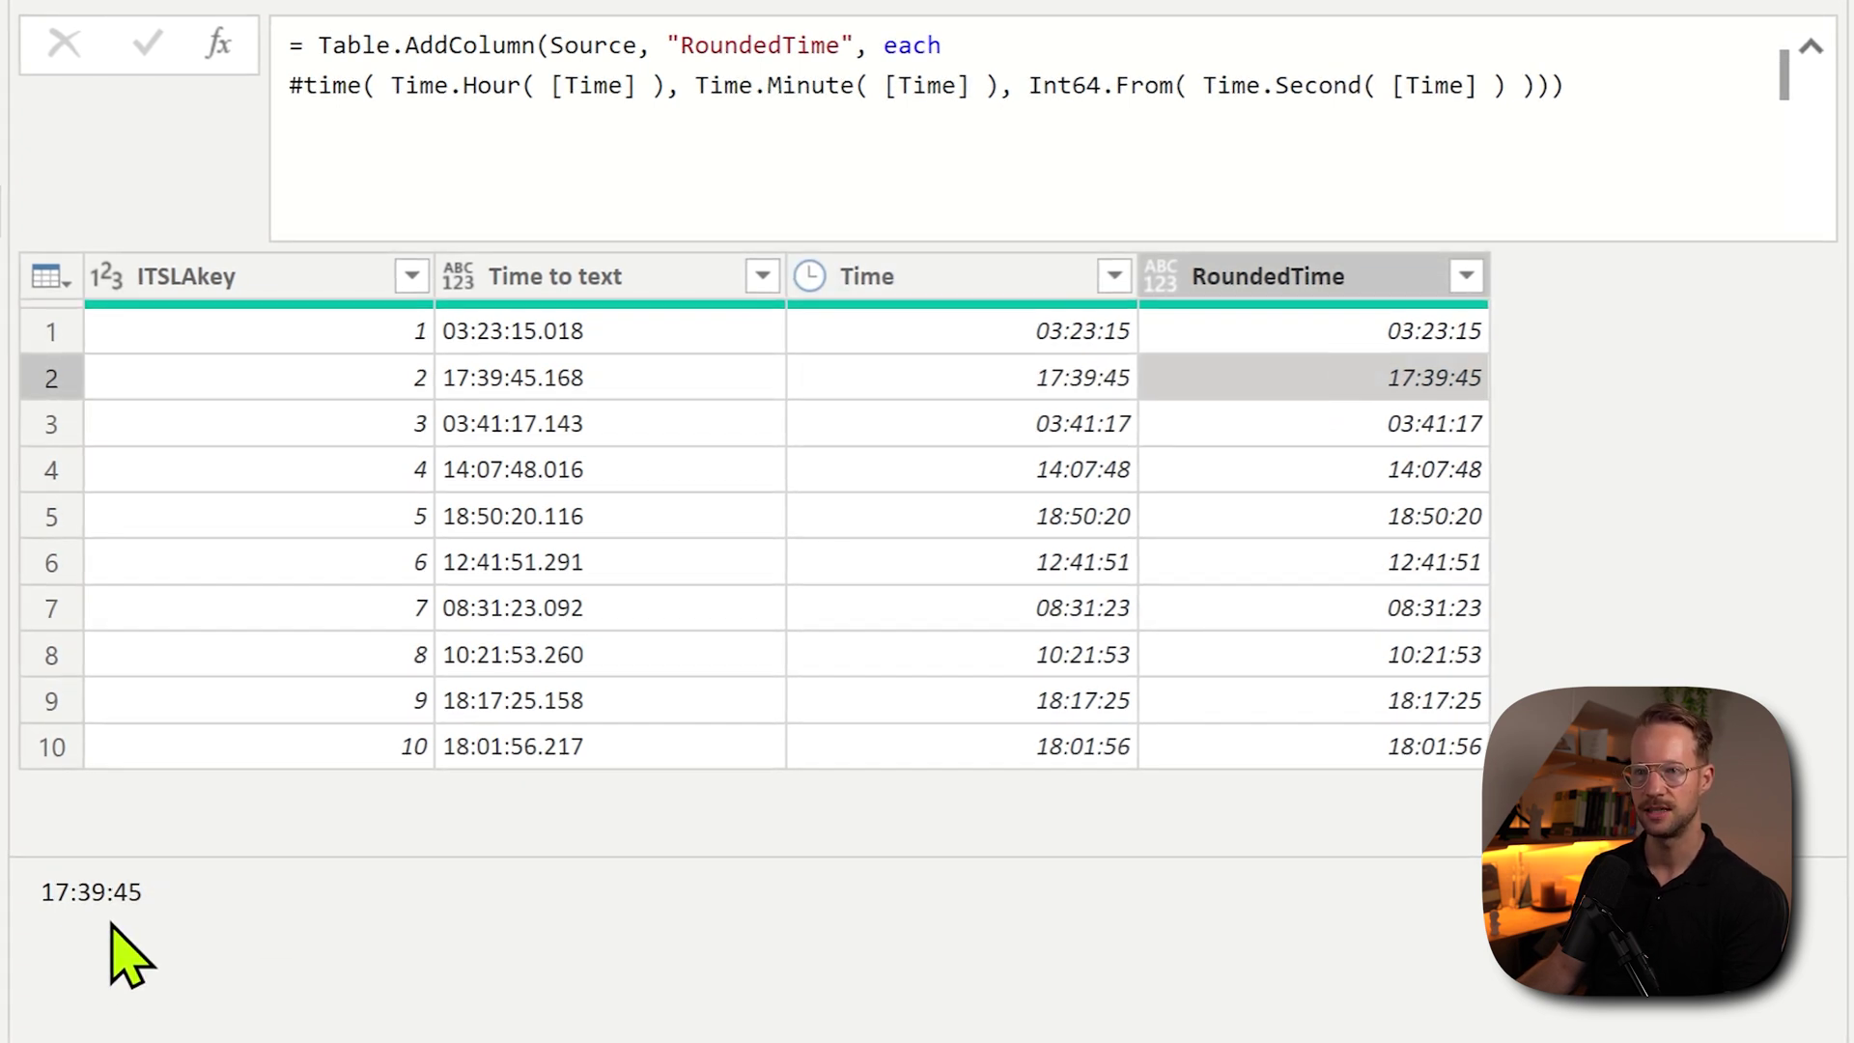
Step: Declare RoundedTime as type time in the Table.AddColumn formula
{"action": "left_click", "coordinate": [1624, 90]}
{"action": "key", "text": "BackSpace"}
{"action": "type", "text": ", type t"}
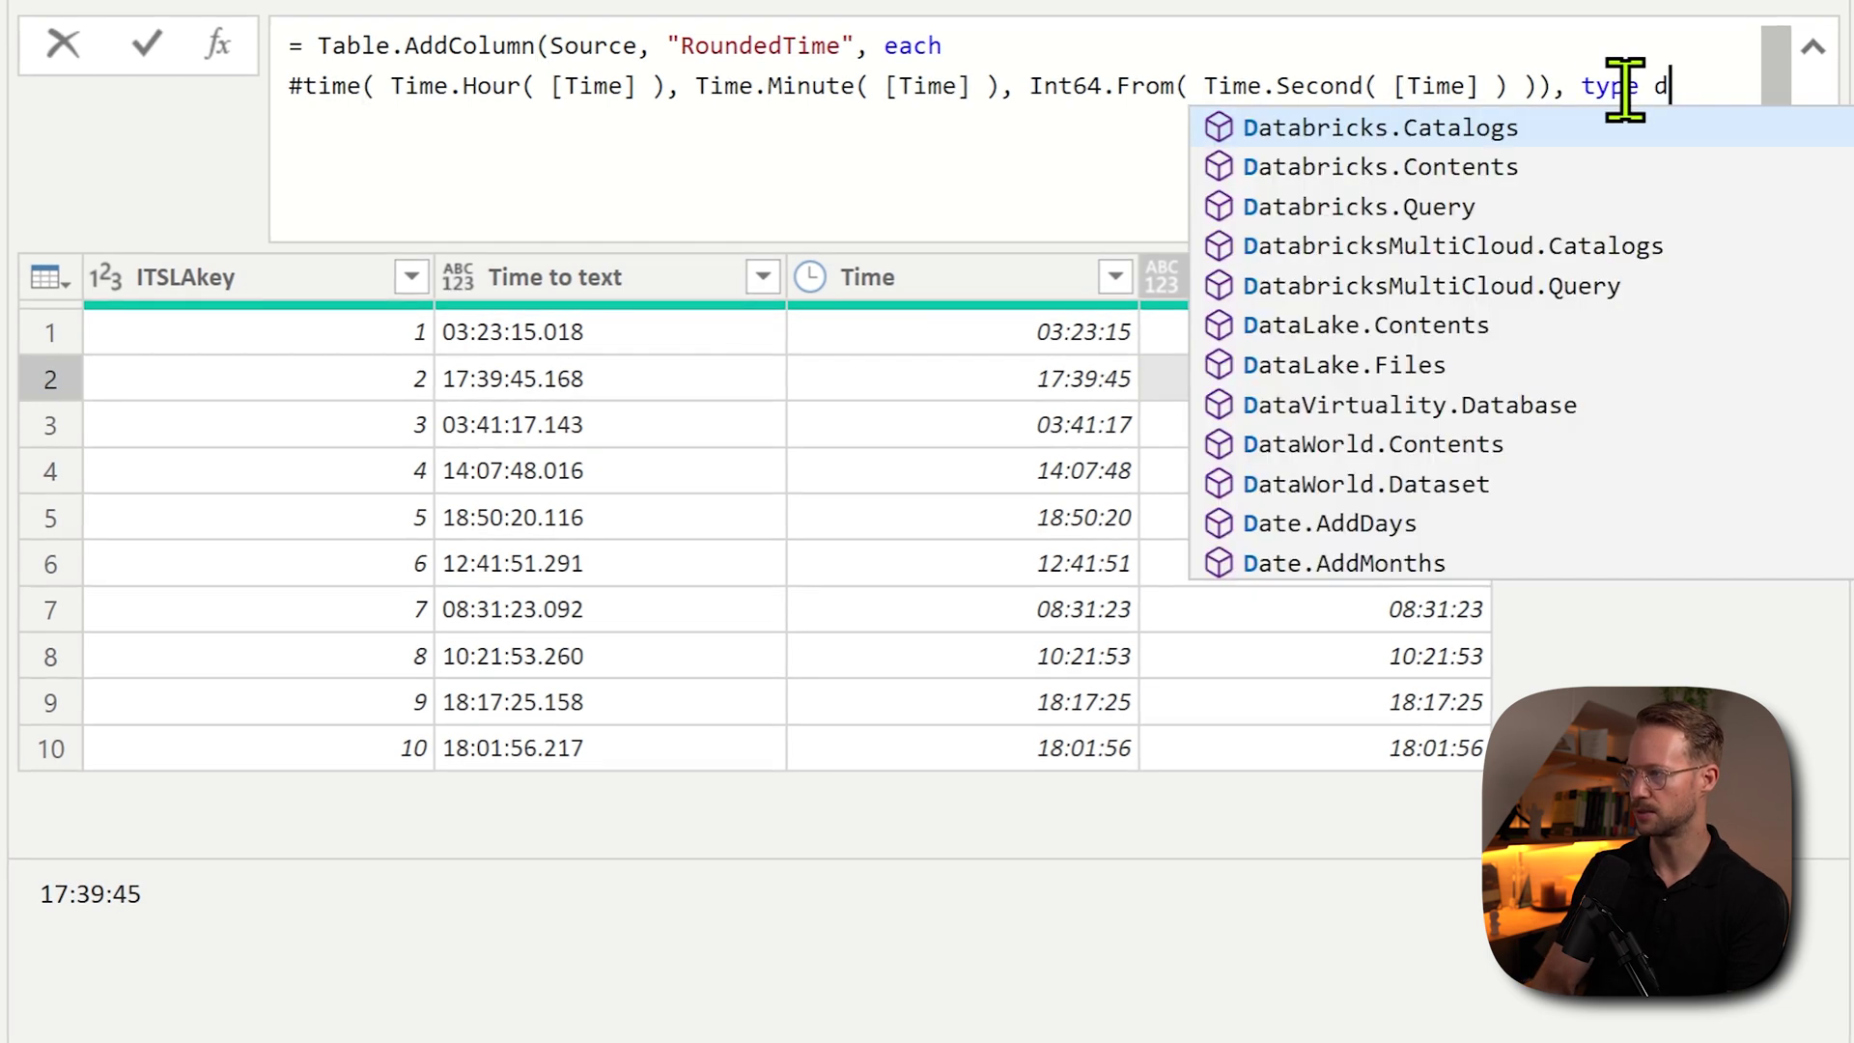
{"action": "type", "text": "ime )"}
{"action": "key", "text": "Return"}
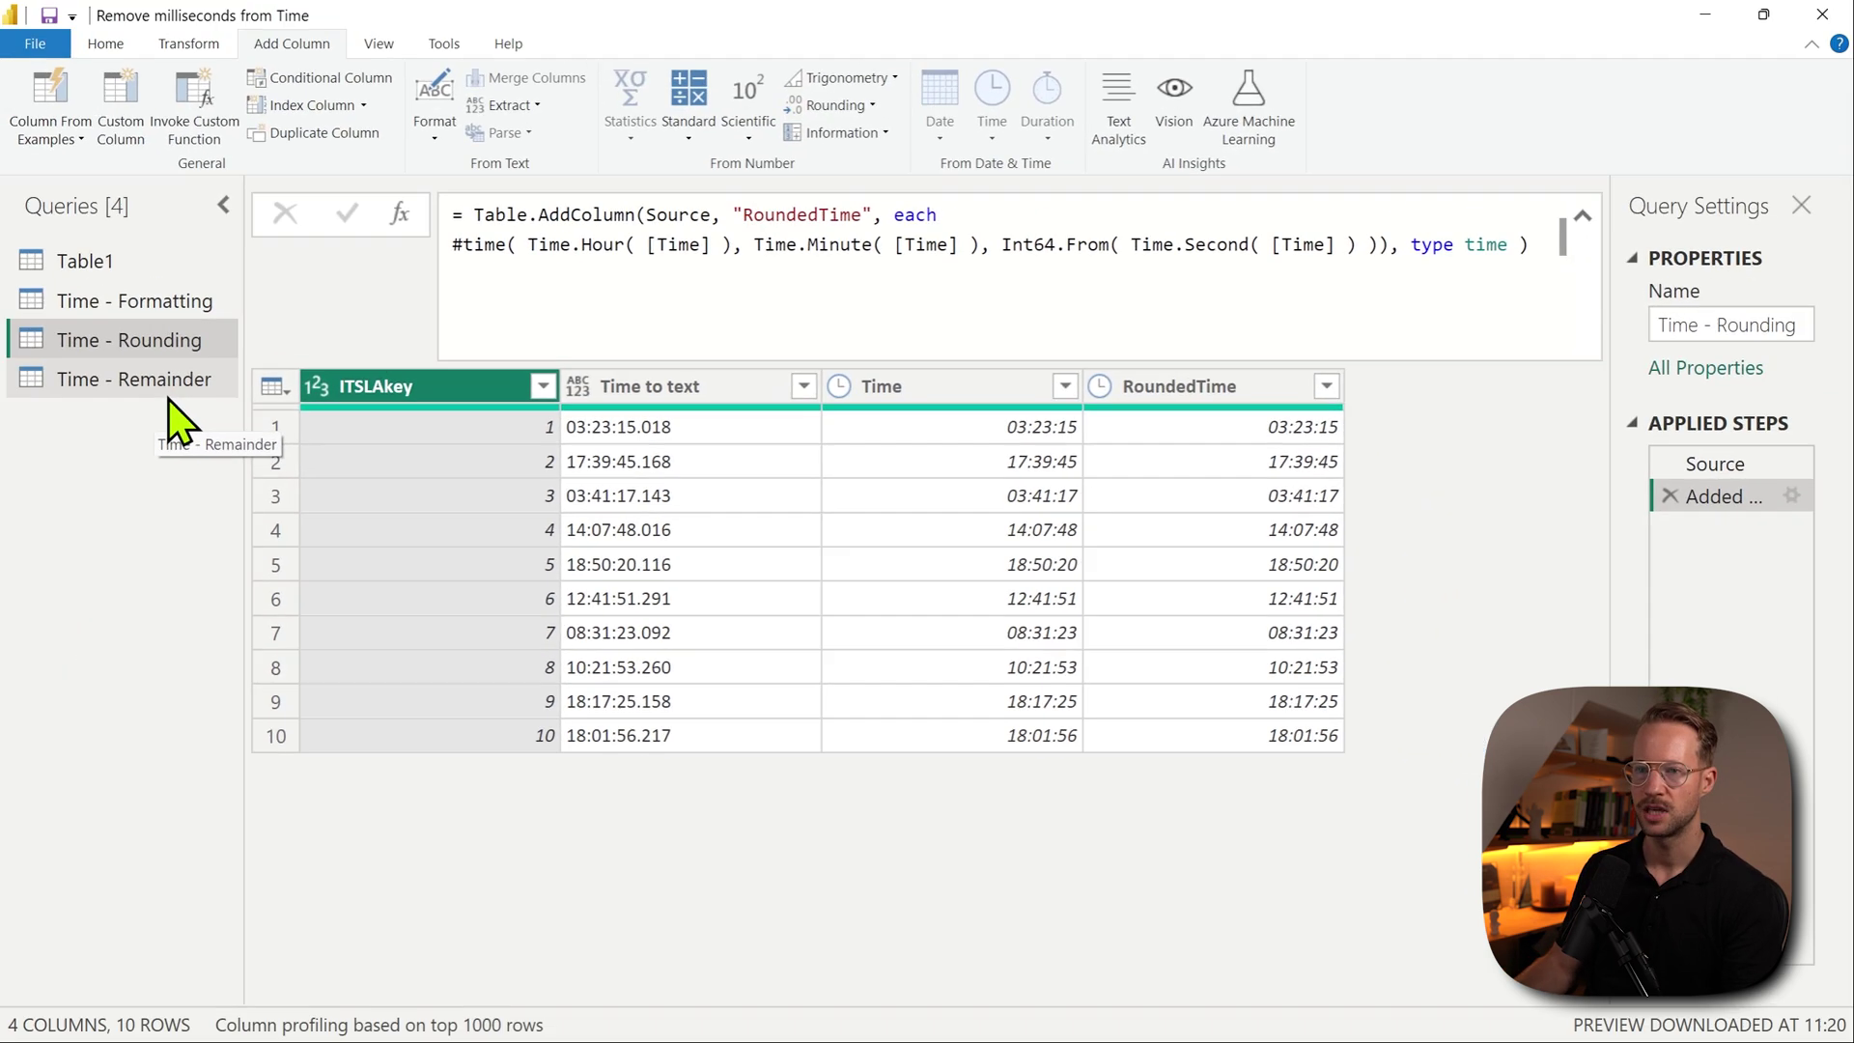
Step: In Time - Remainder, add a Custom column with Time.Second([Time]), giving values like 15,018
{"action": "left_click", "coordinate": [172, 403]}
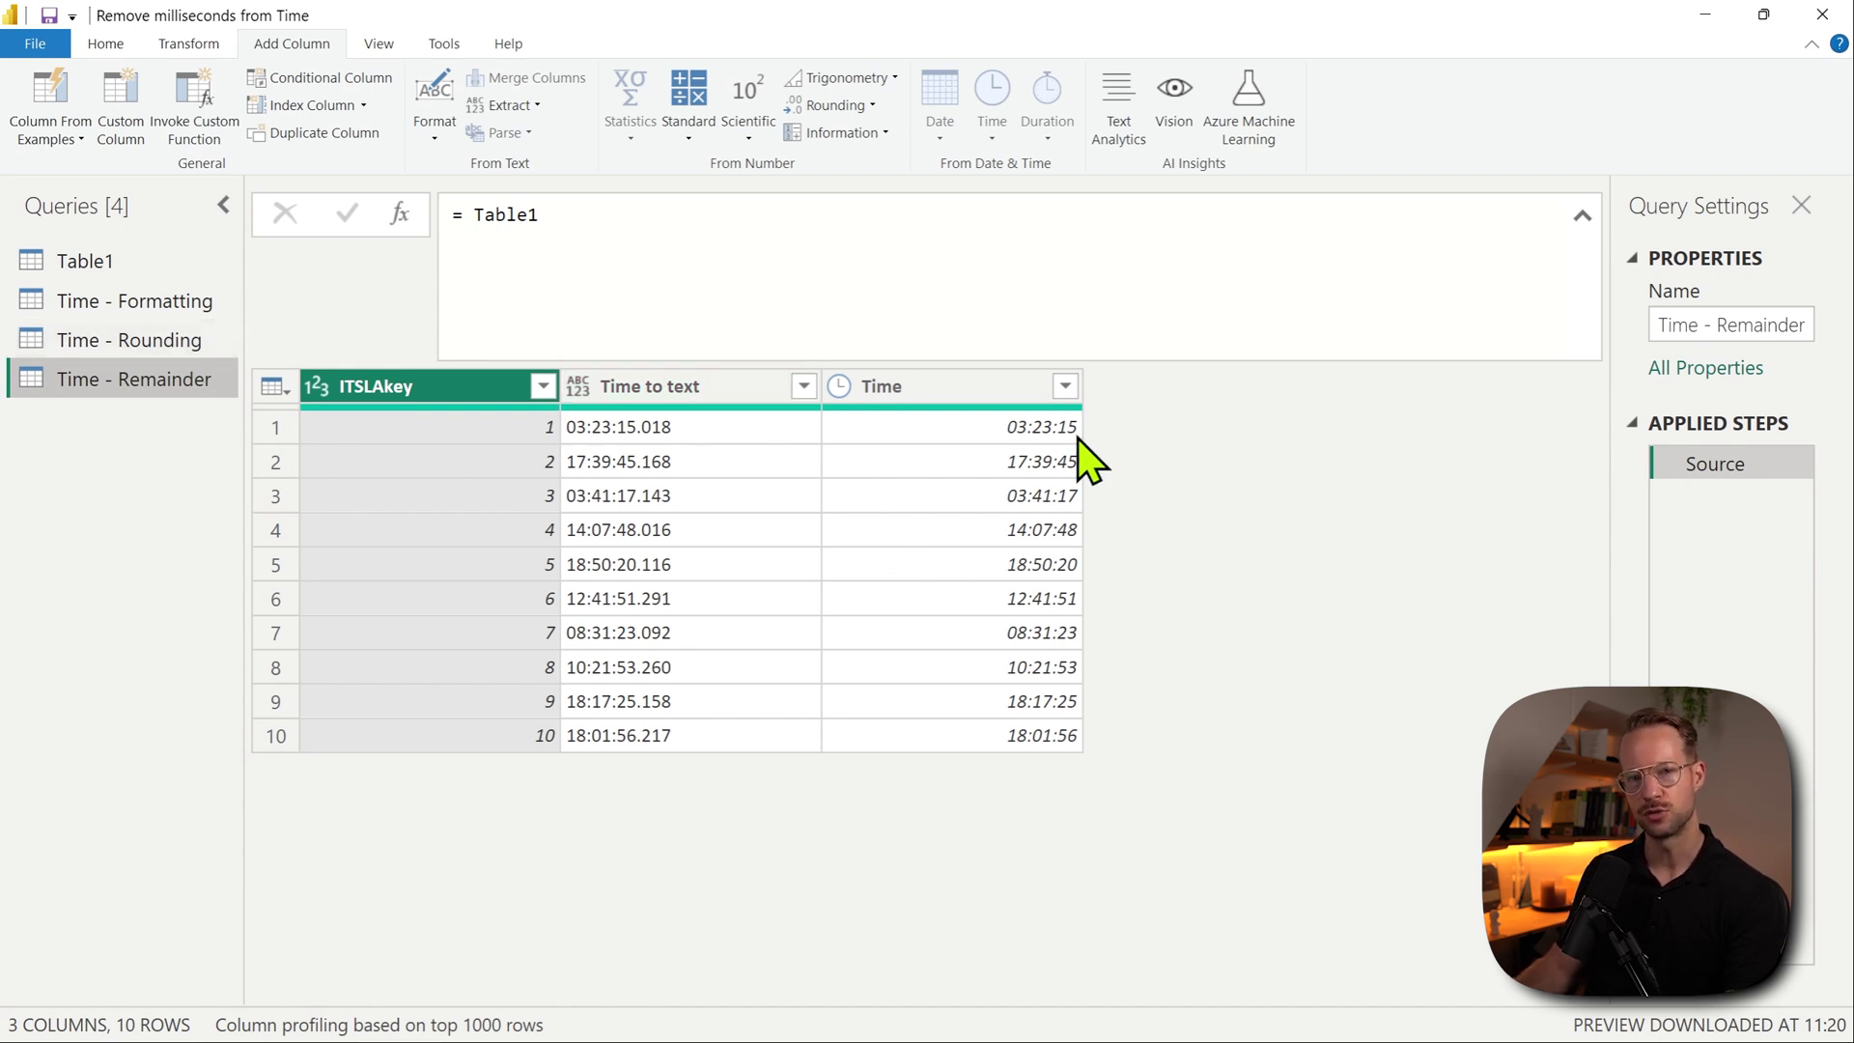
{"action": "left_click", "coordinate": [120, 125]}
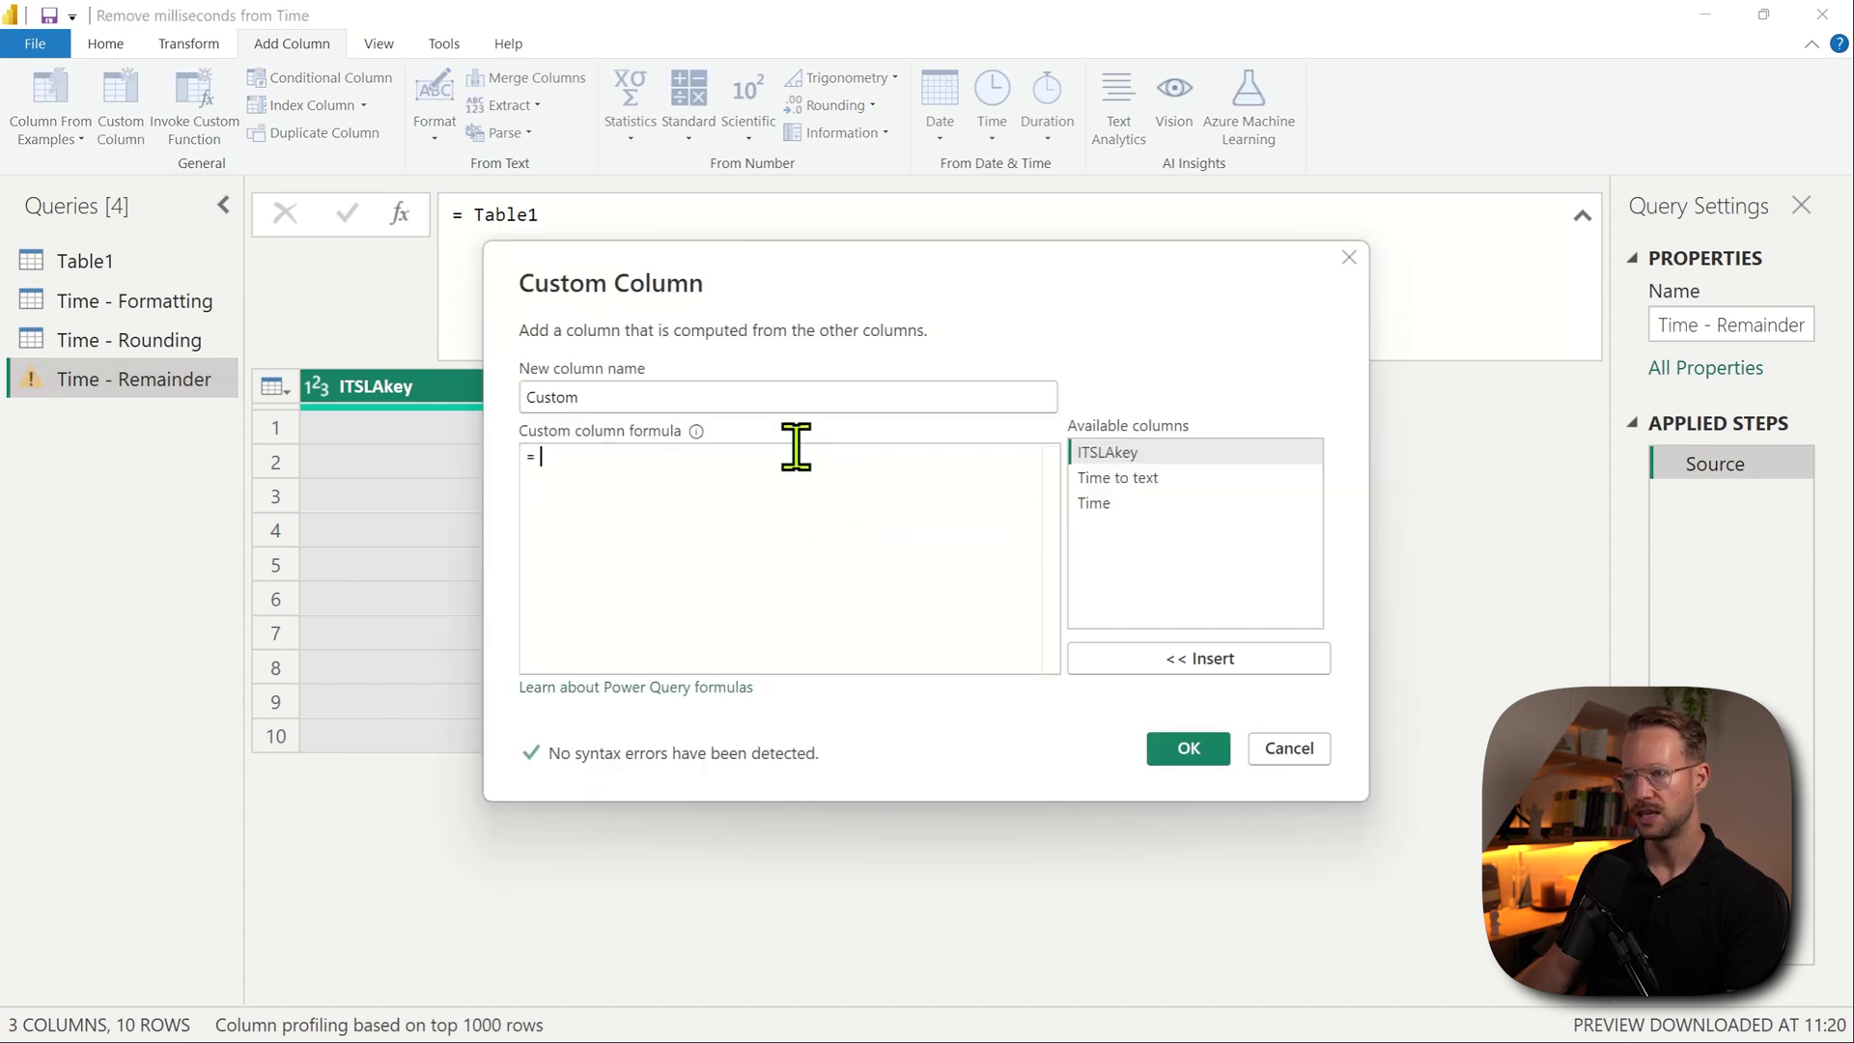
{"action": "left_click_drag", "start_coordinate": [848, 290], "coordinate": [1187, 473]}
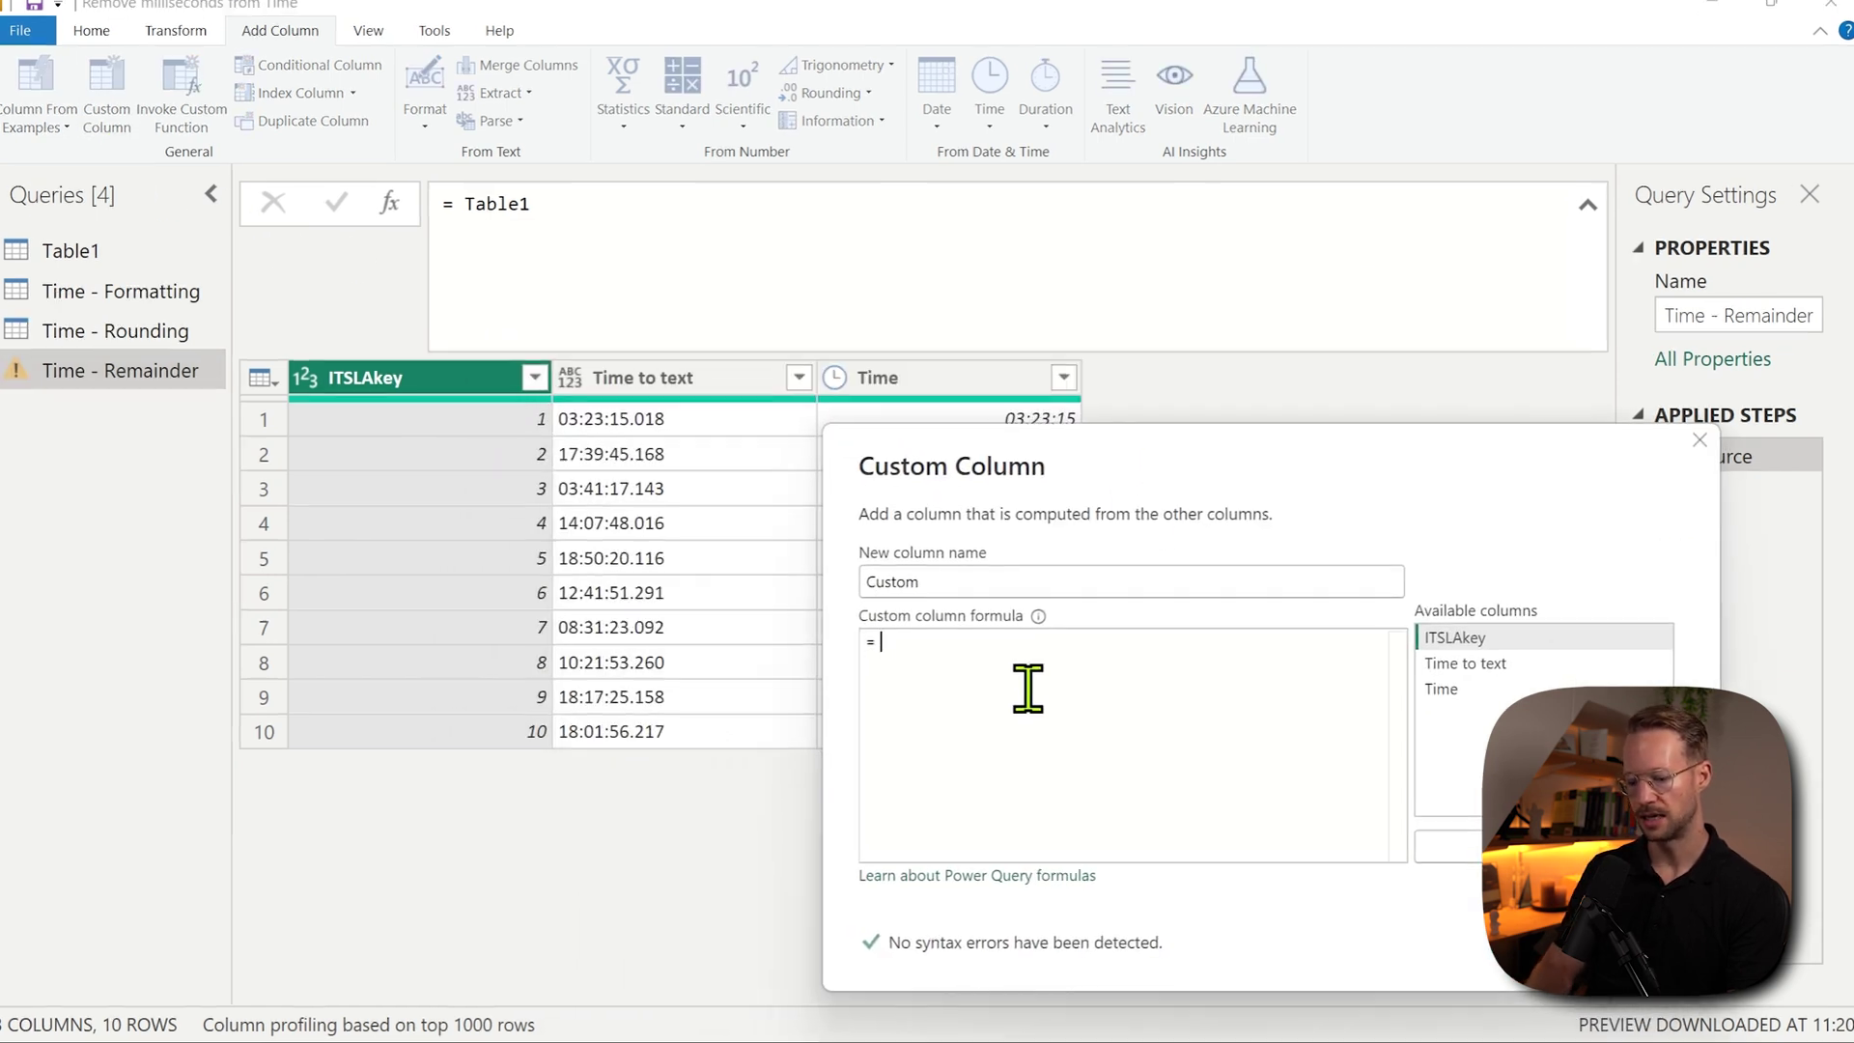
{"action": "type", "text": "Time.Se"}
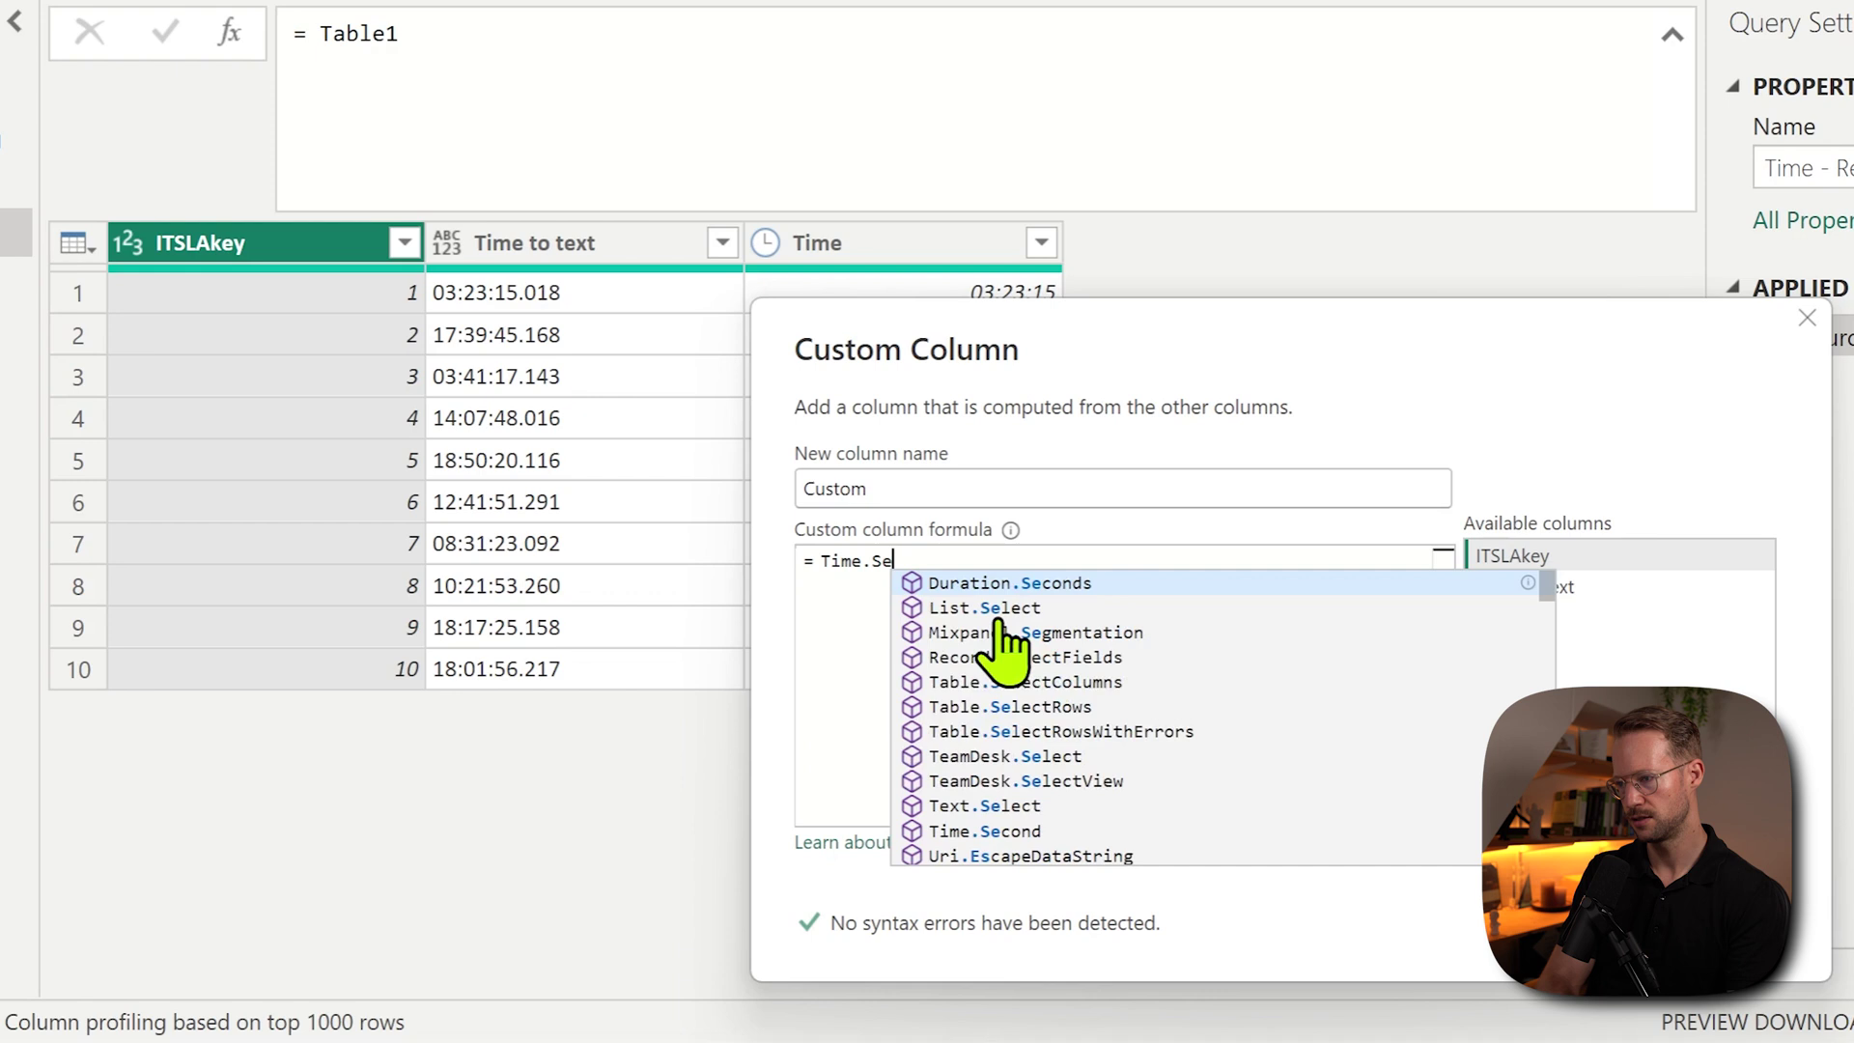
{"action": "type", "text": "cond("}
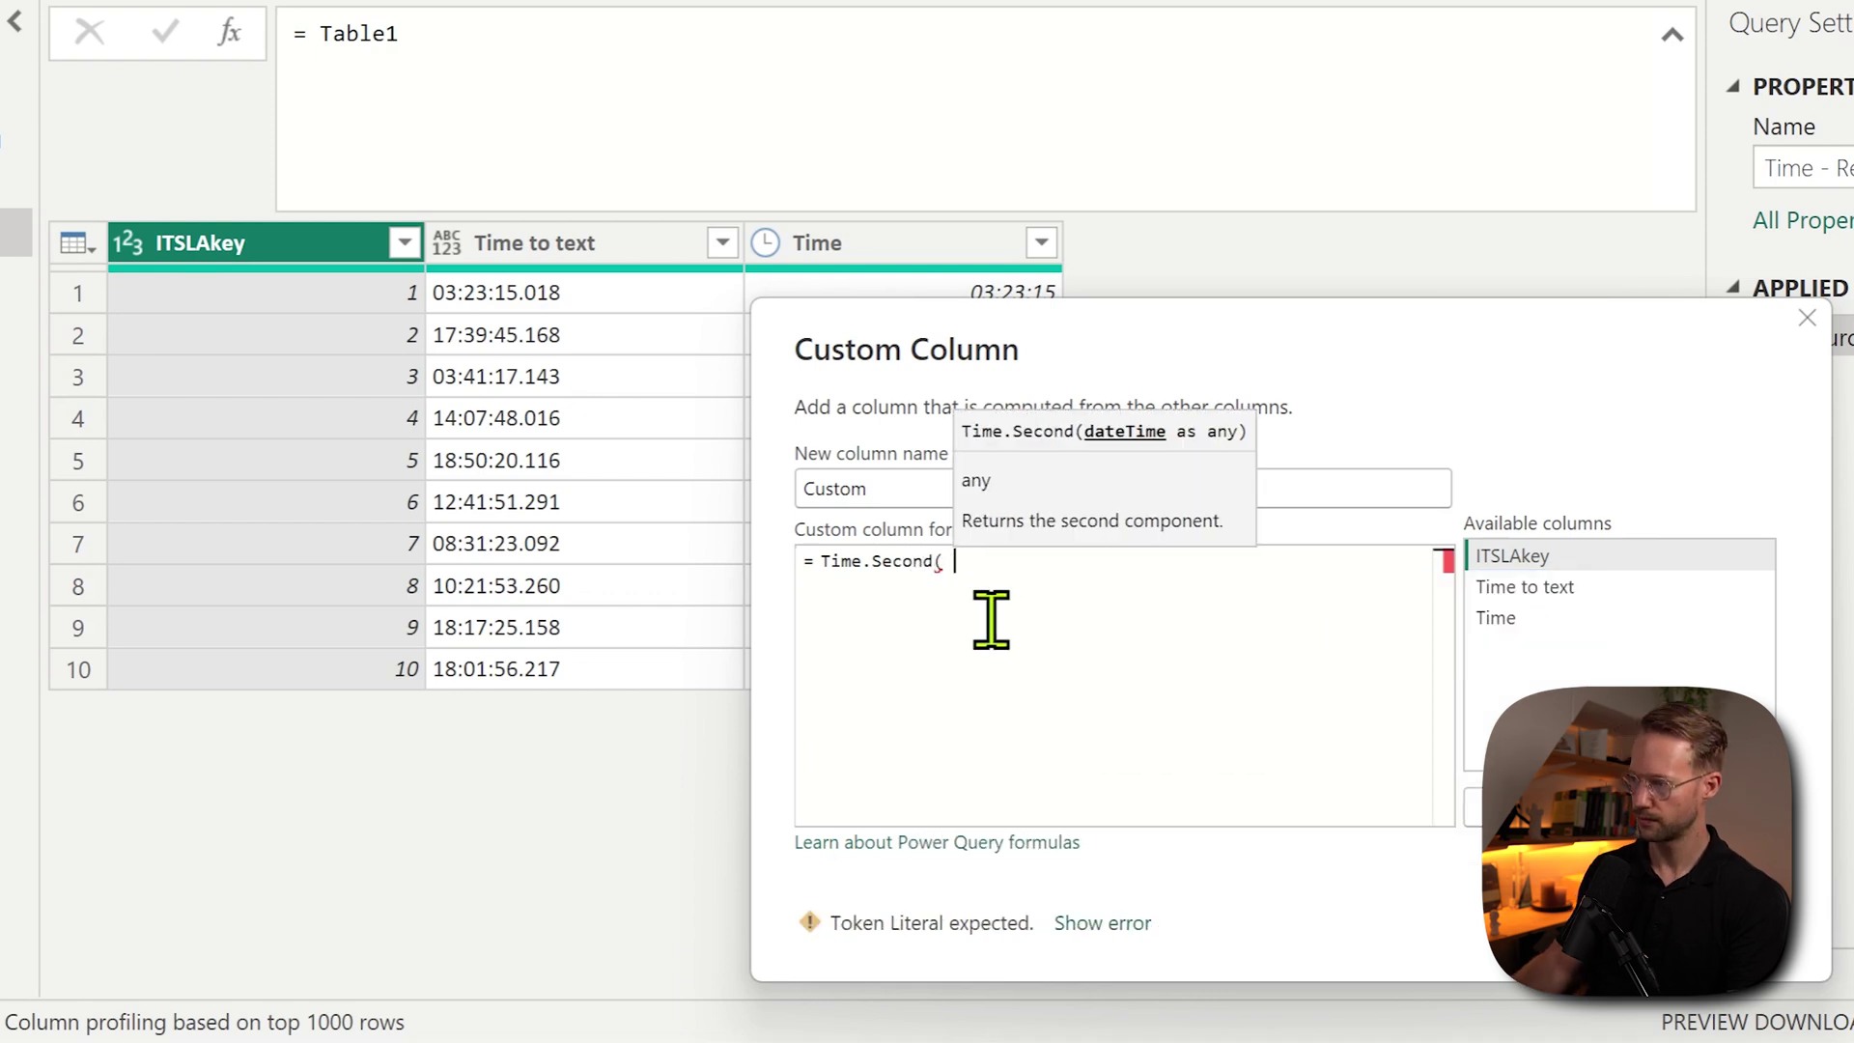
{"action": "double_click", "coordinate": [1600, 626]}
{"action": "type", "text": ")"}
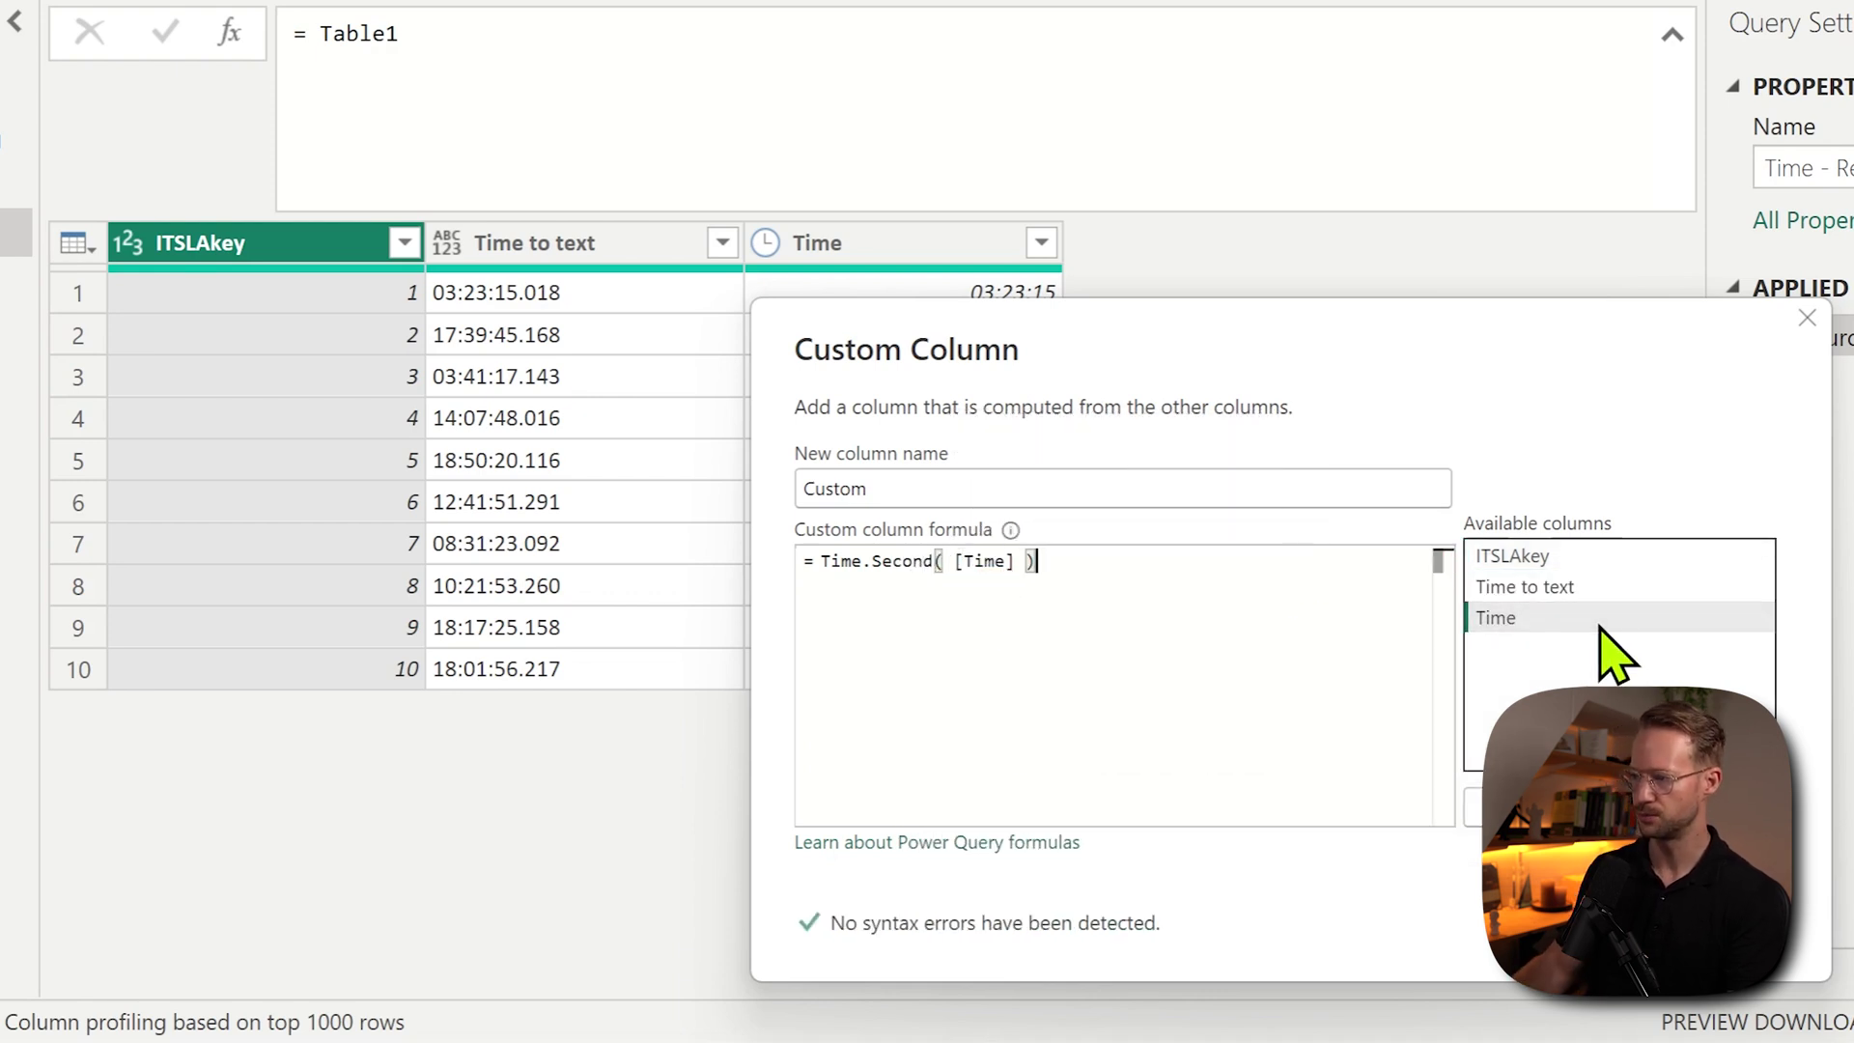
{"action": "left_click", "coordinate": [1641, 923]}
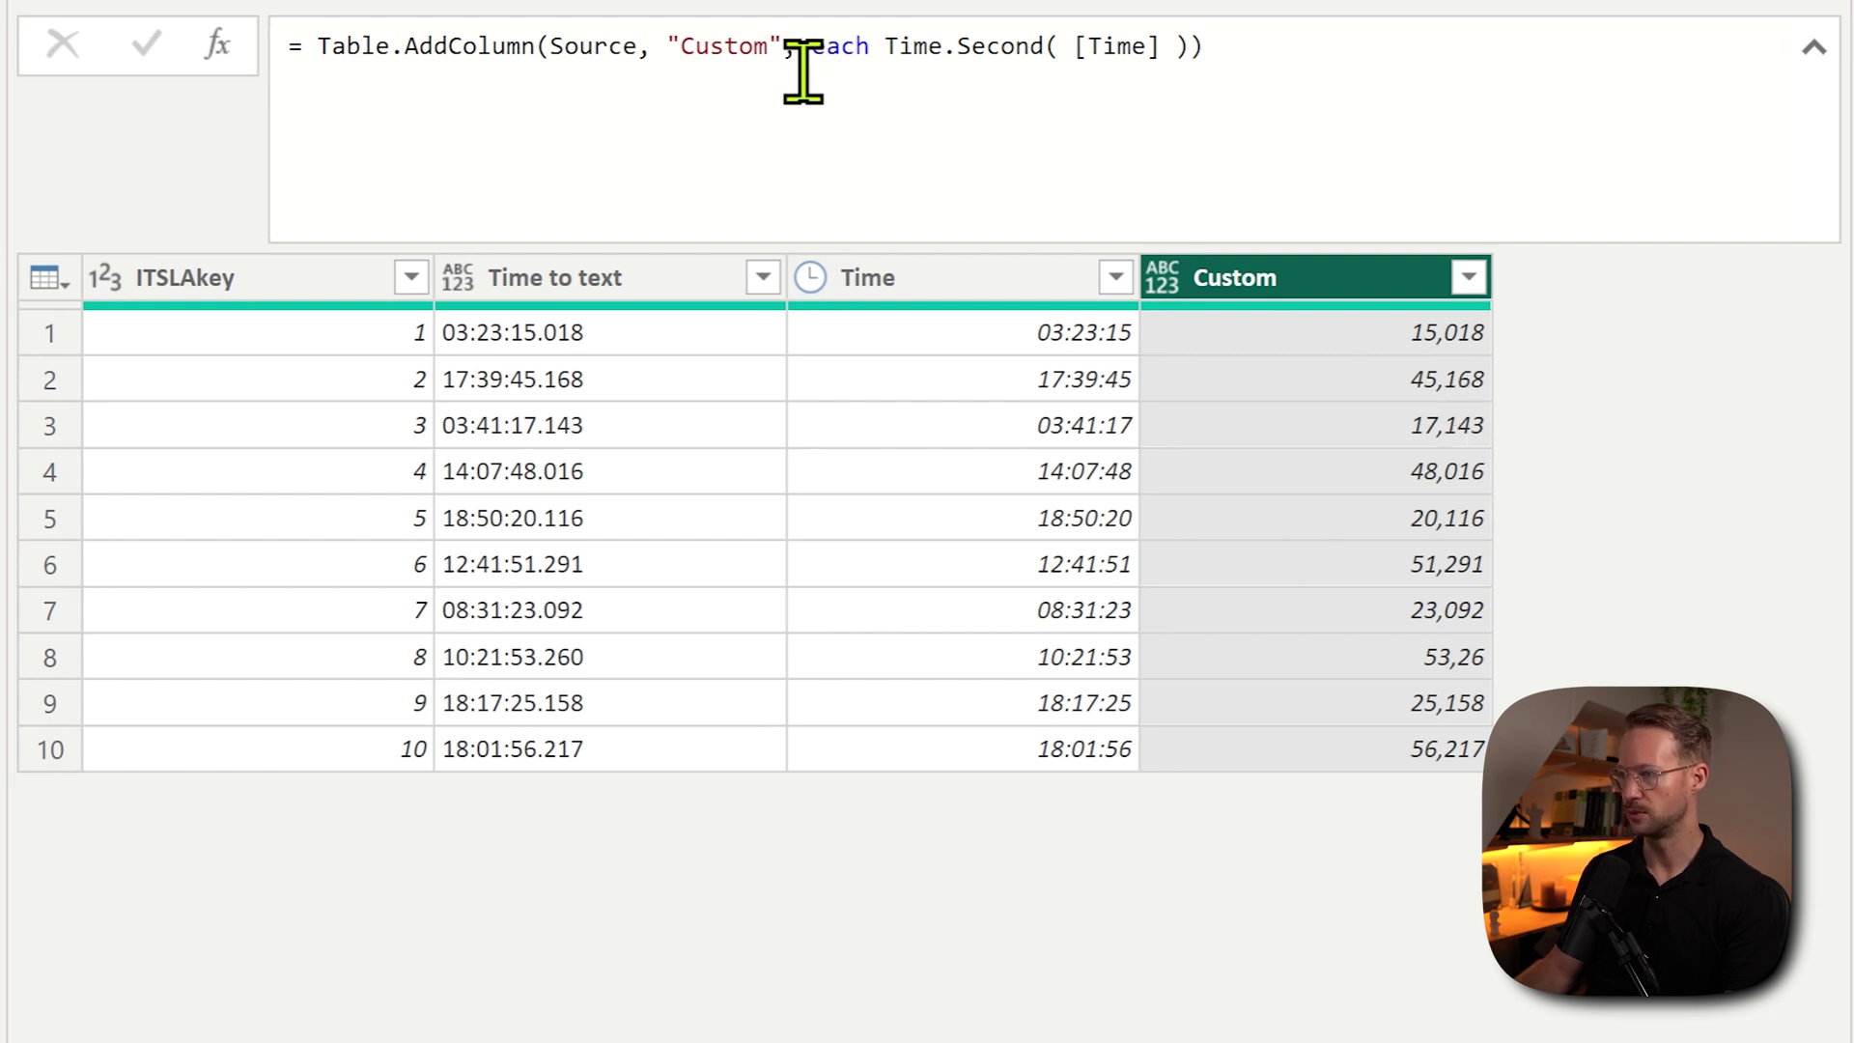
Step: Rewrite the Custom formula as Number.Mod(Time.Second([Time]), 1), leaving fractional seconds like 0,018
{"action": "double_click", "coordinate": [898, 47]}
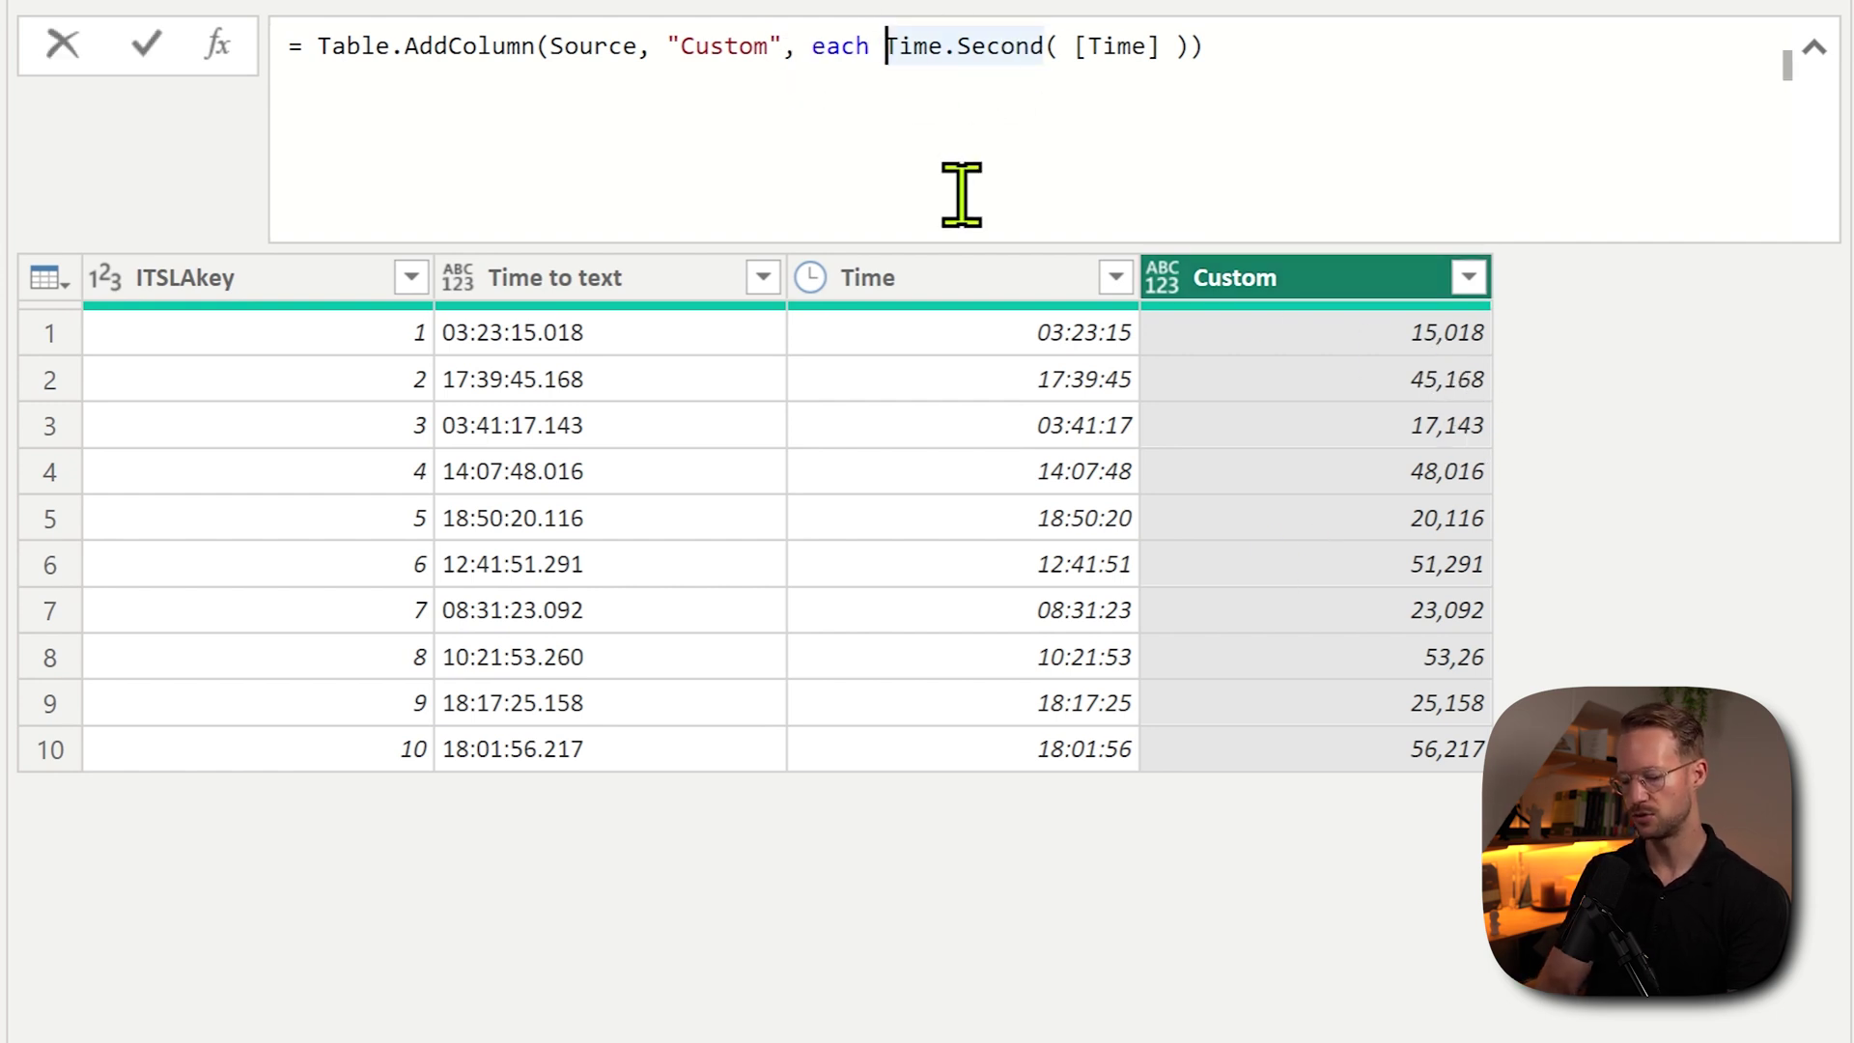
{"action": "type", "text": "Number.Mod("}
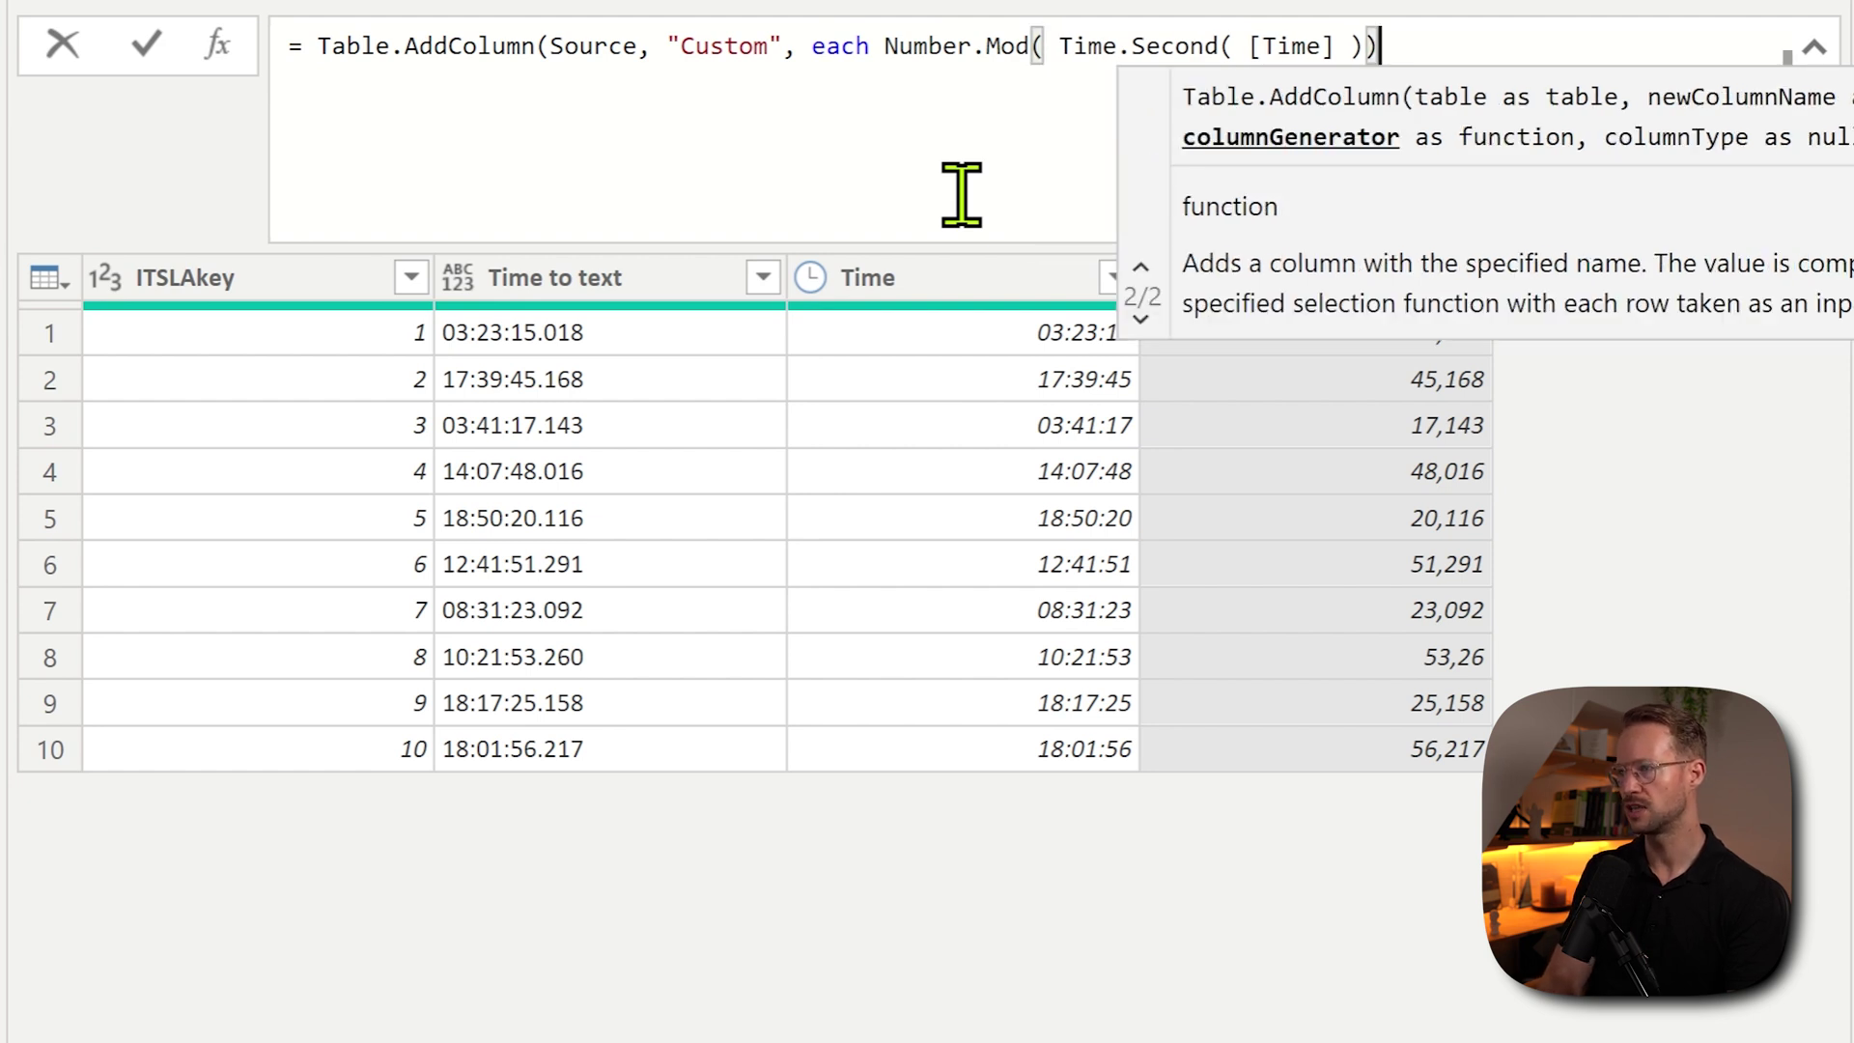
{"action": "key", "text": "Left"}
{"action": "type", "text": ","}
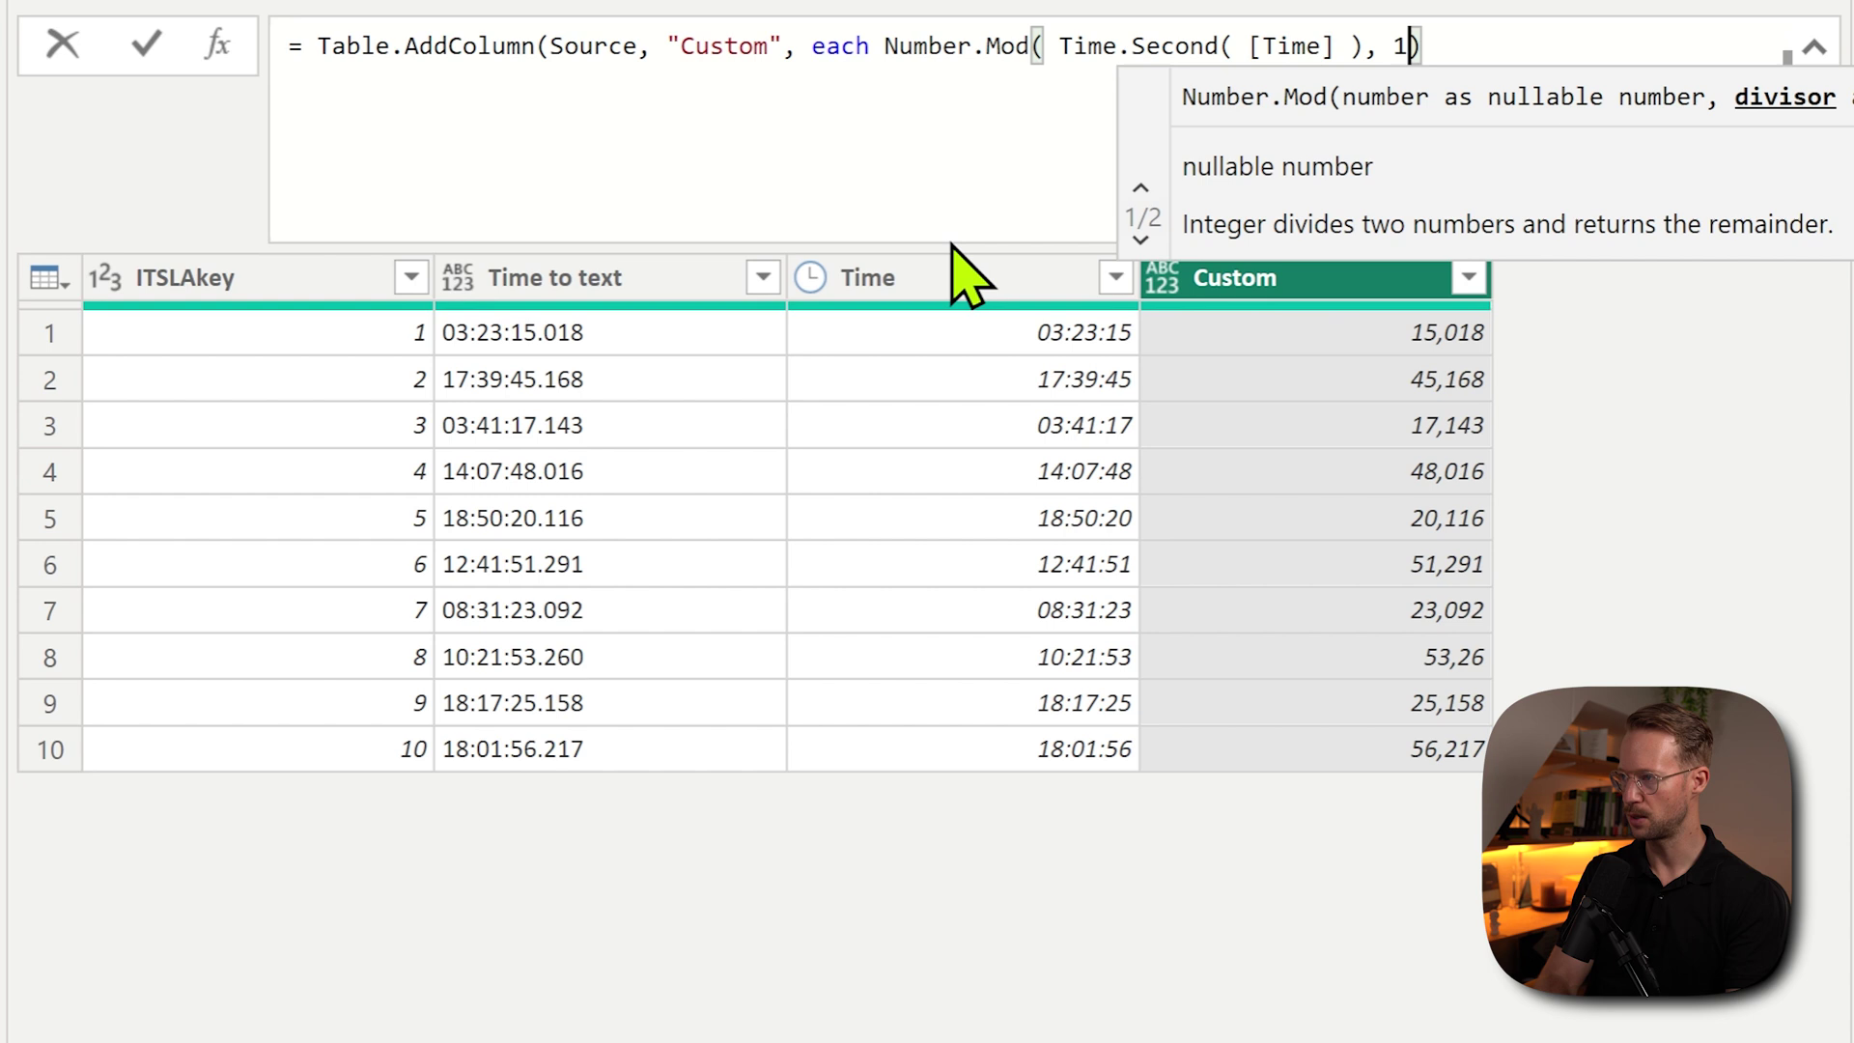
{"action": "type", "text": ")"}
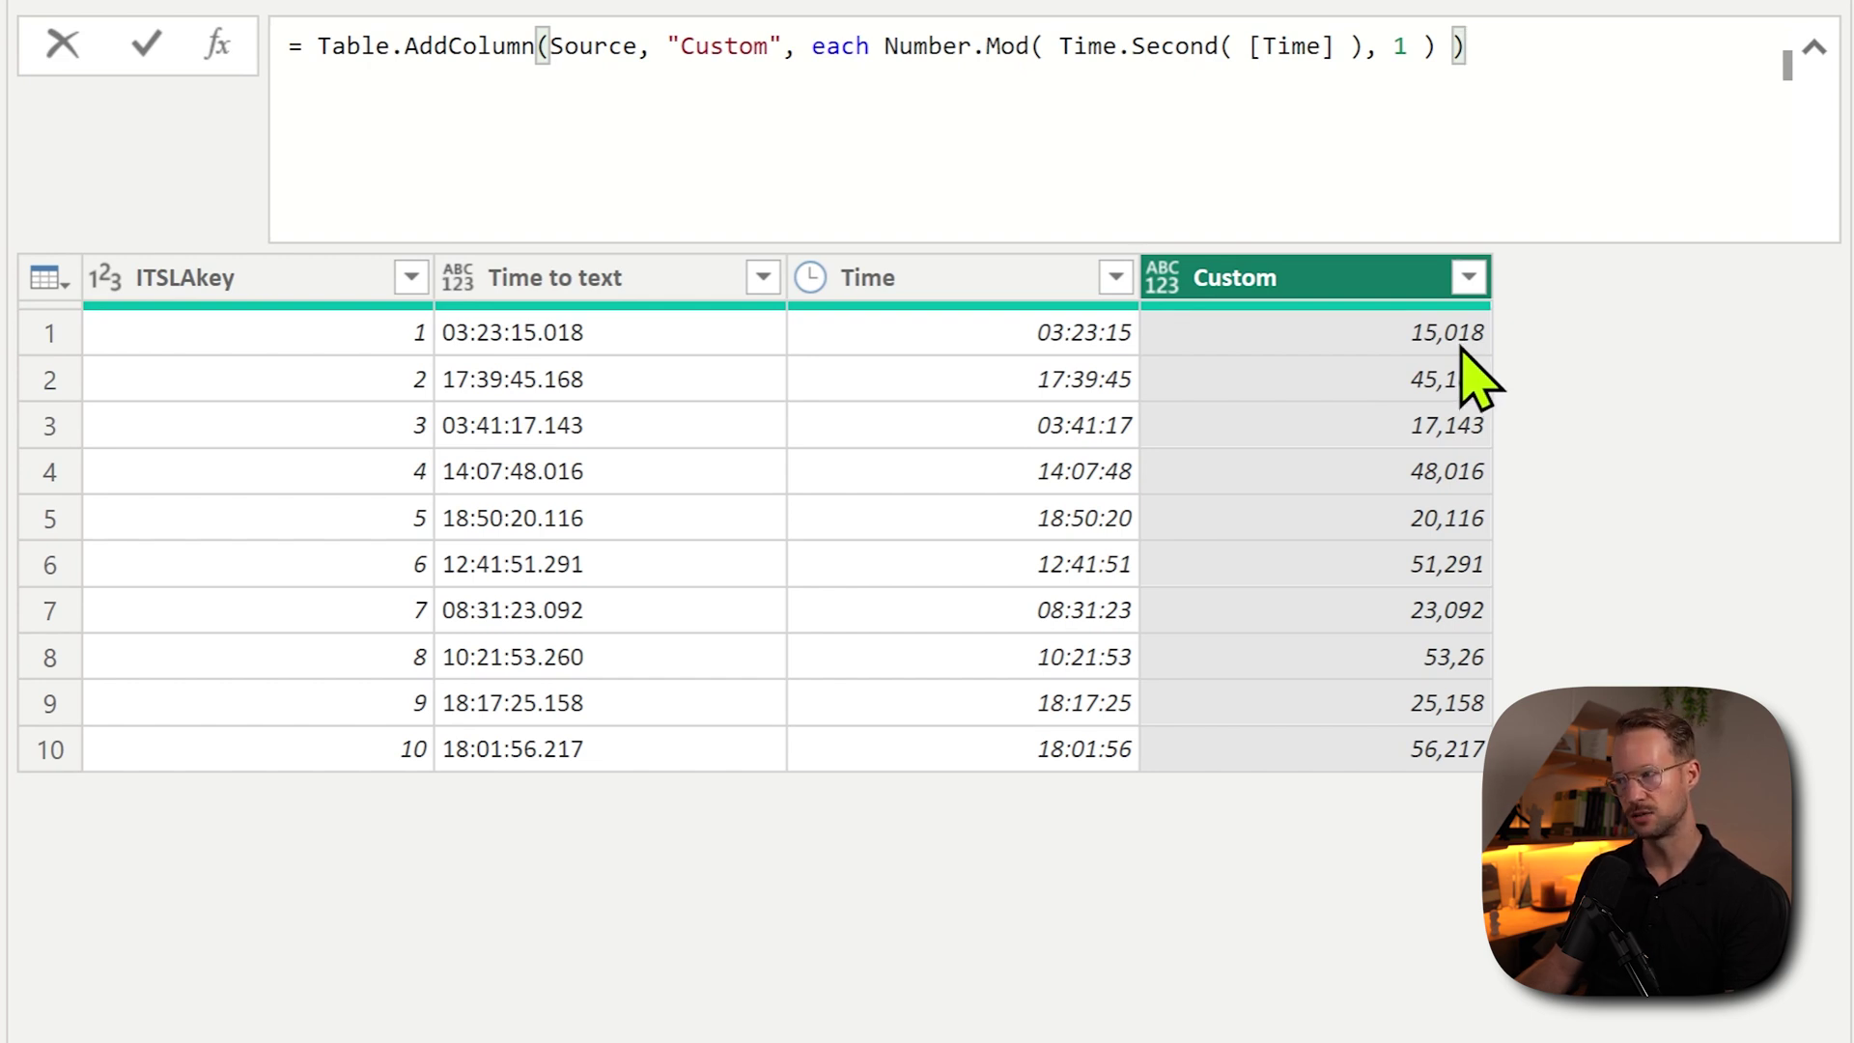
{"action": "key", "text": "Return"}
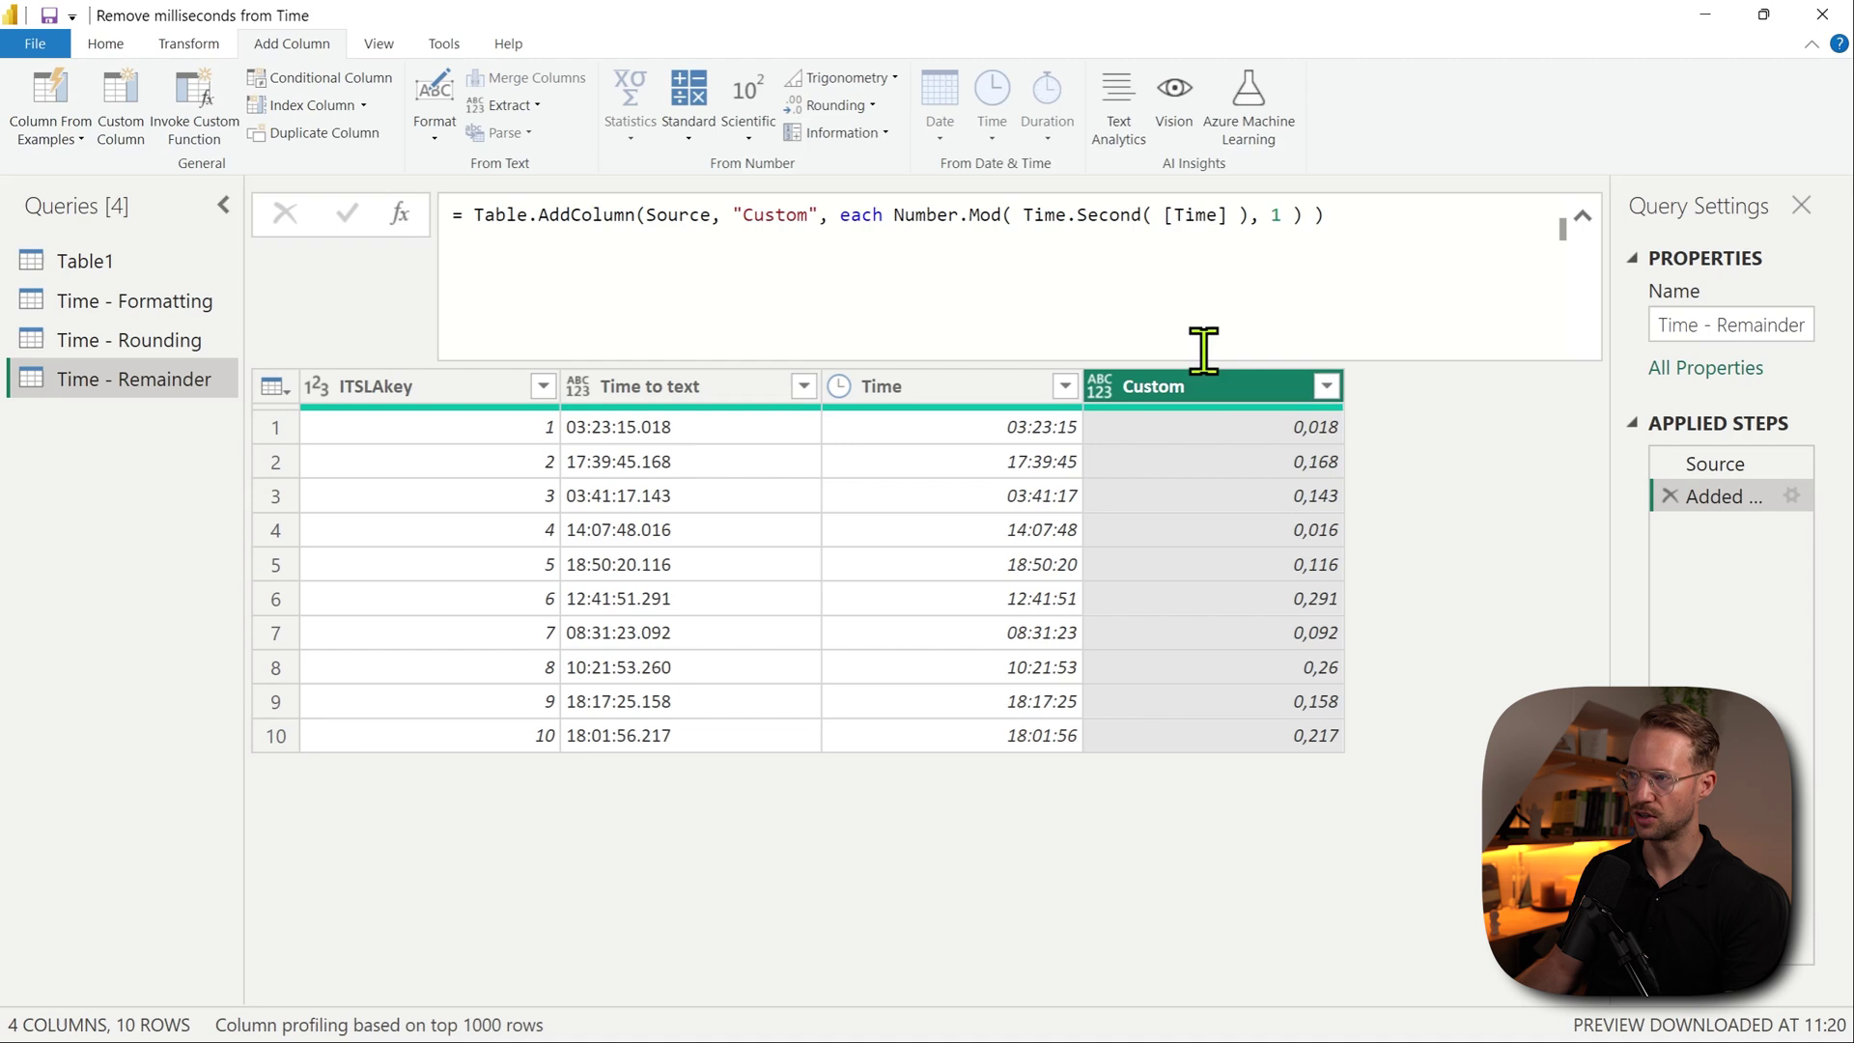
Step: Wrap the Number.Mod remainder in #duration(0, 0, 0, …) so Custom shows durations like 0.00:00:00.0180000
{"action": "left_click", "coordinate": [896, 214]}
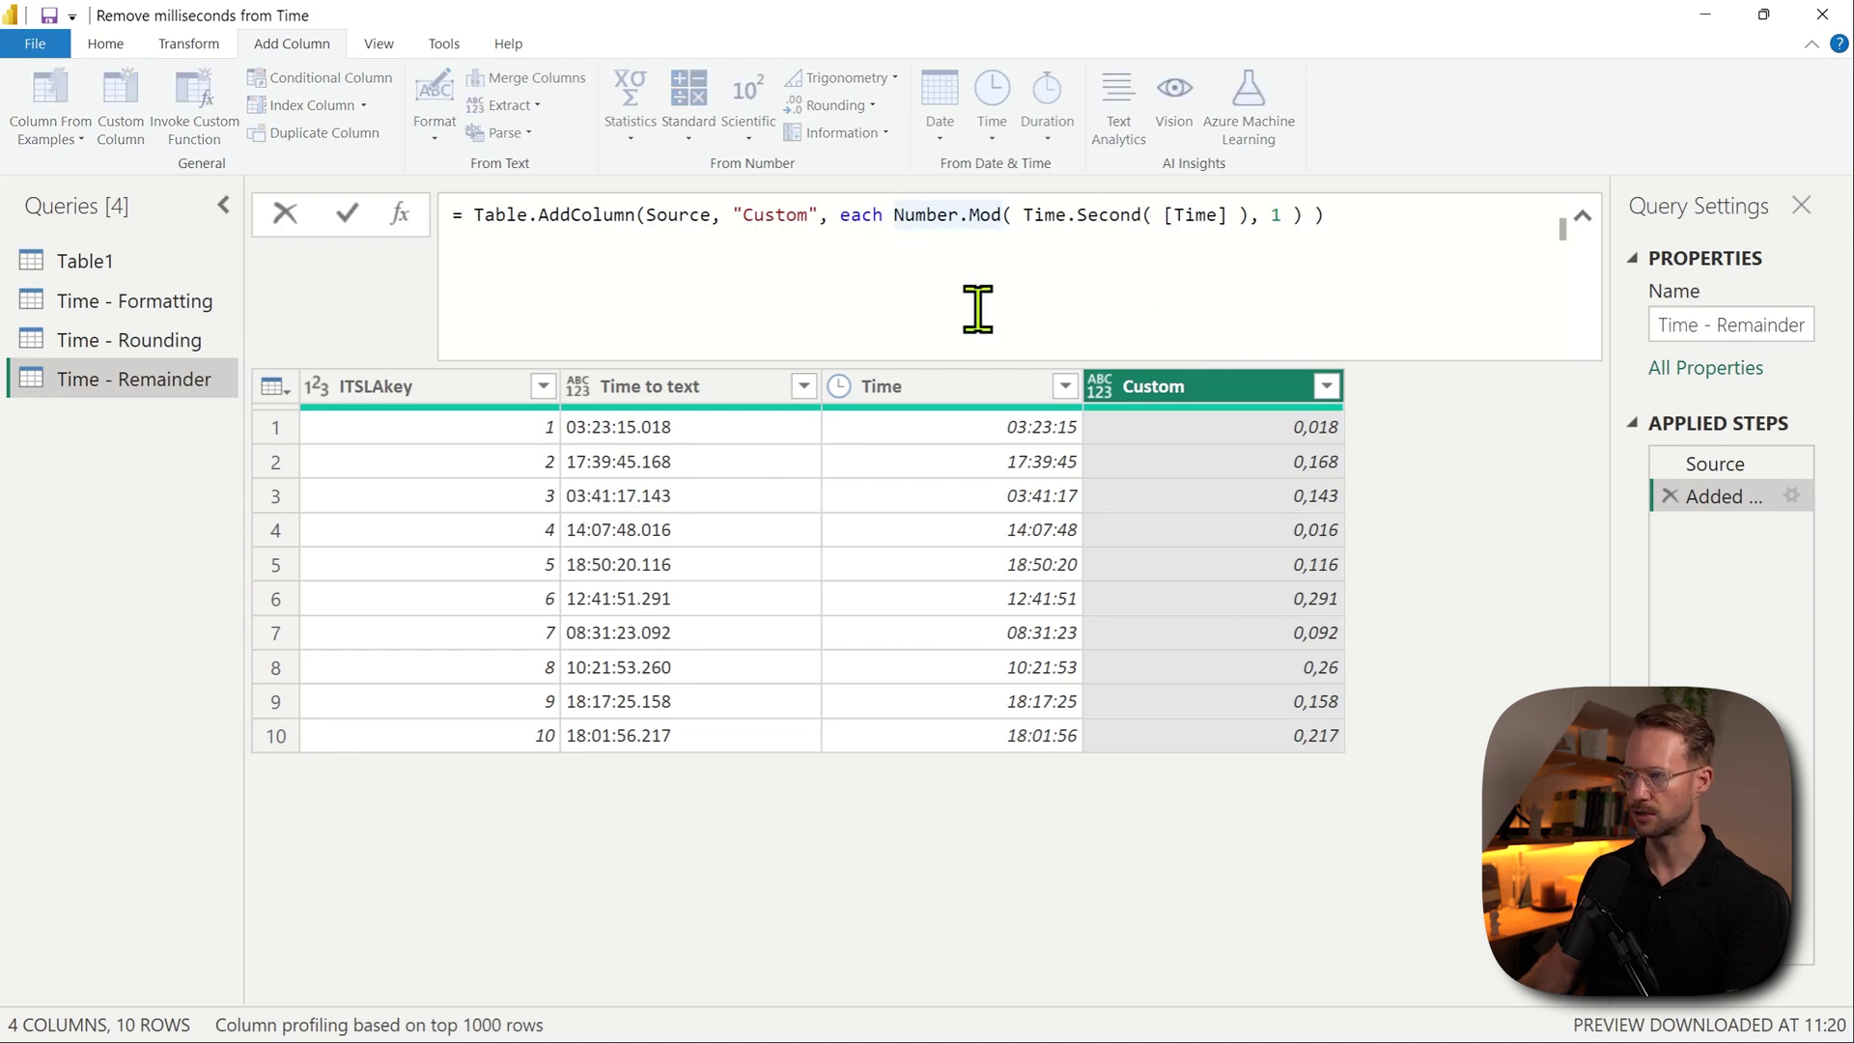
{"action": "key", "text": "shift+Return"}
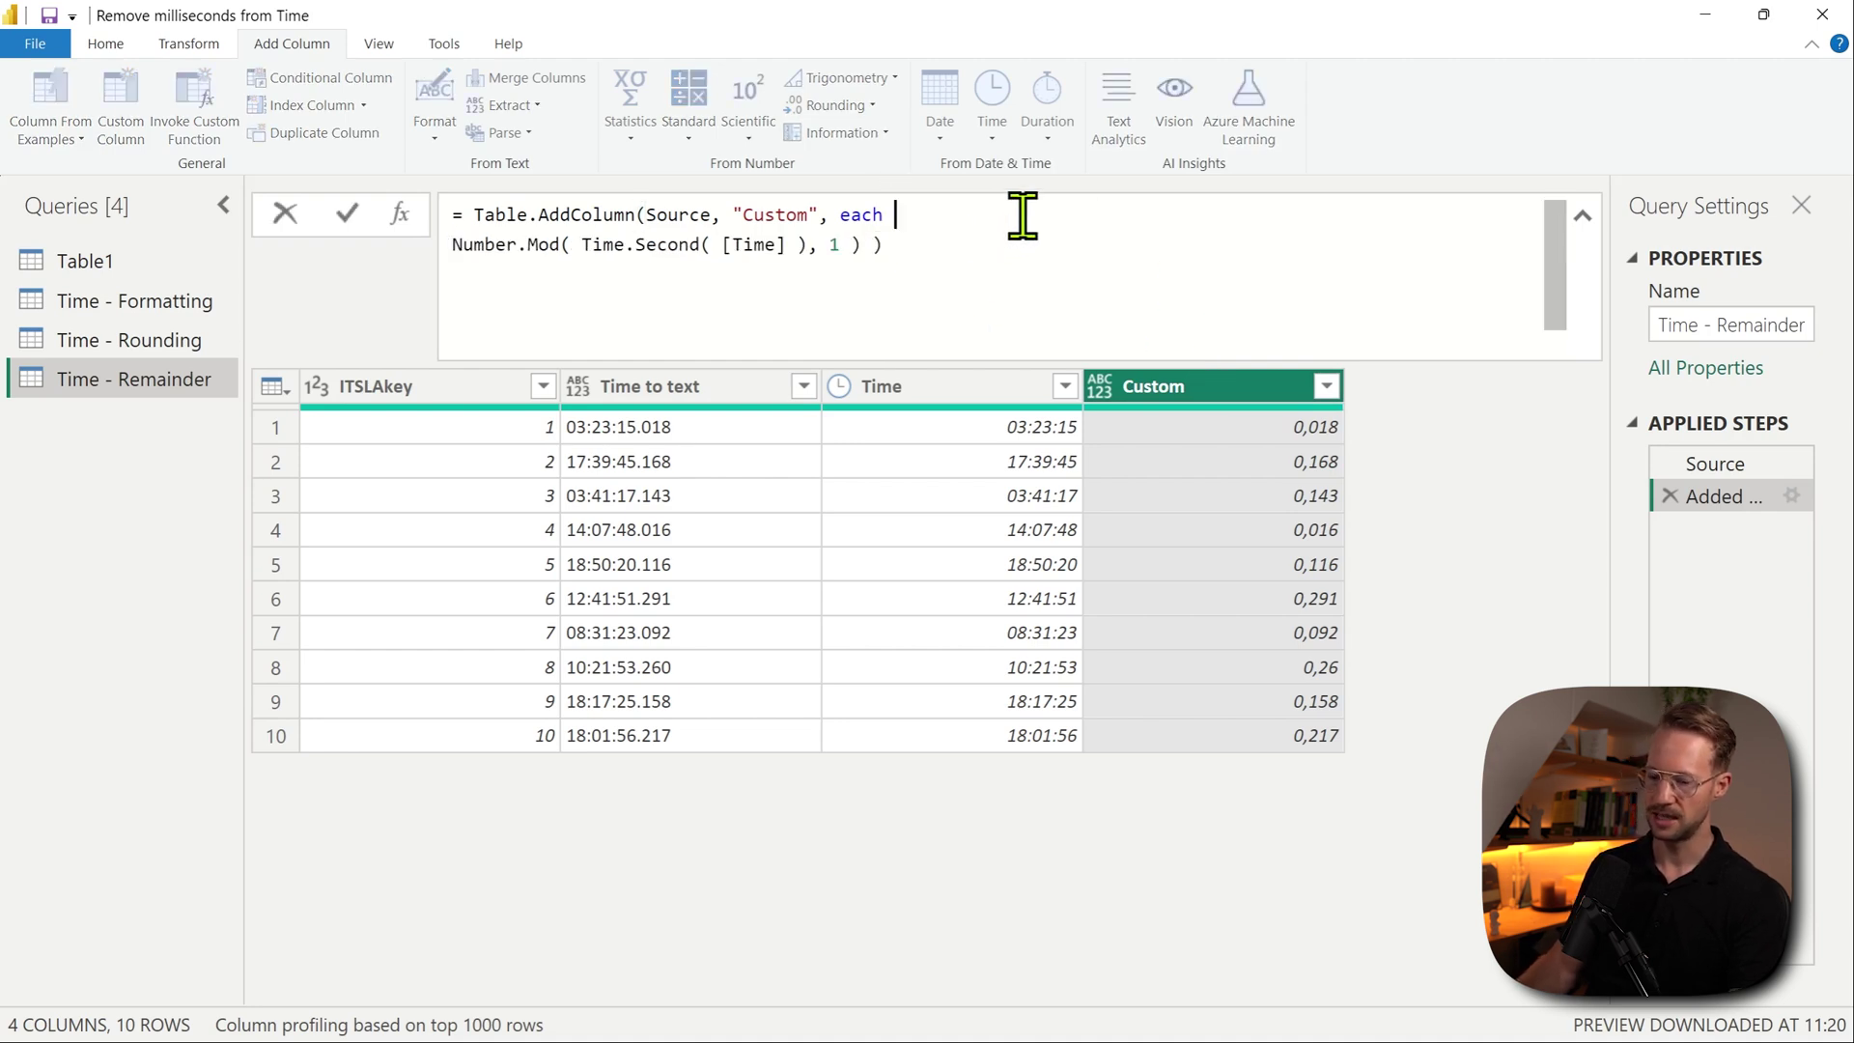
{"action": "type", "text": "#duration( 0, 0, 0,"}
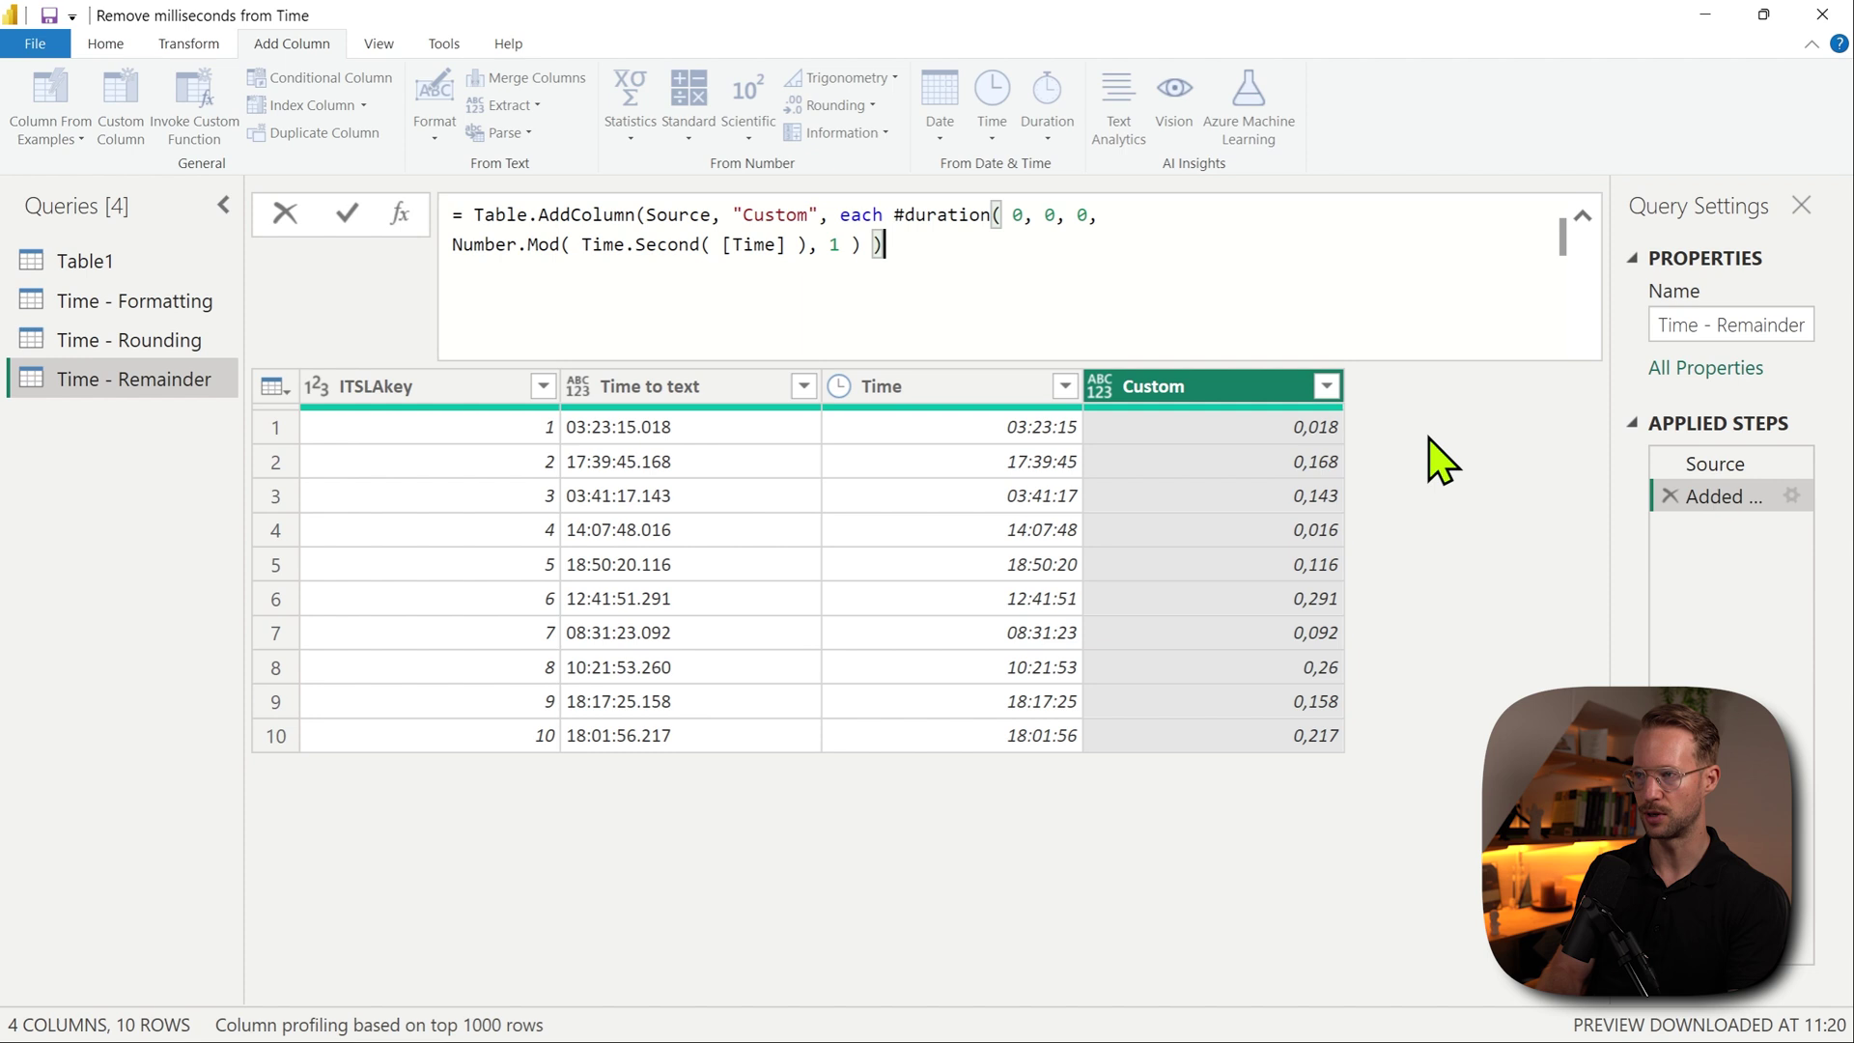
{"action": "type", "text": ")"}
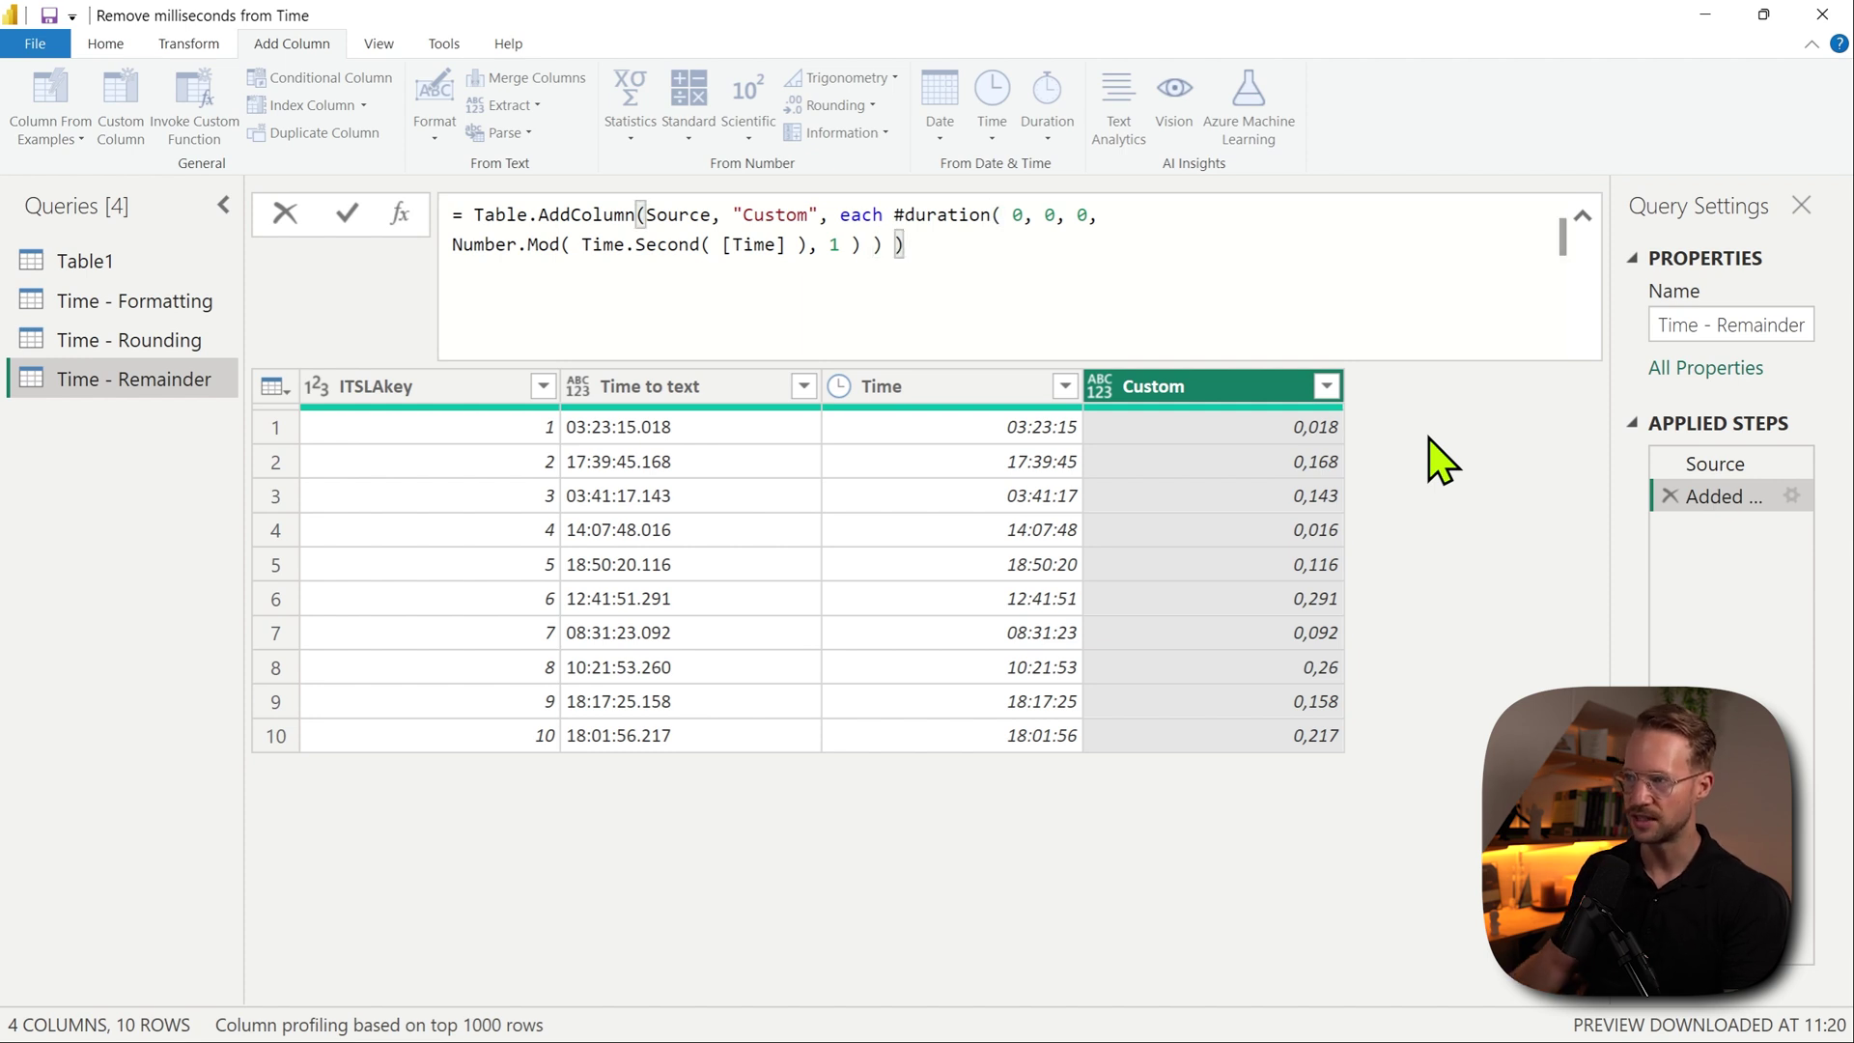
{"action": "key", "text": "Return"}
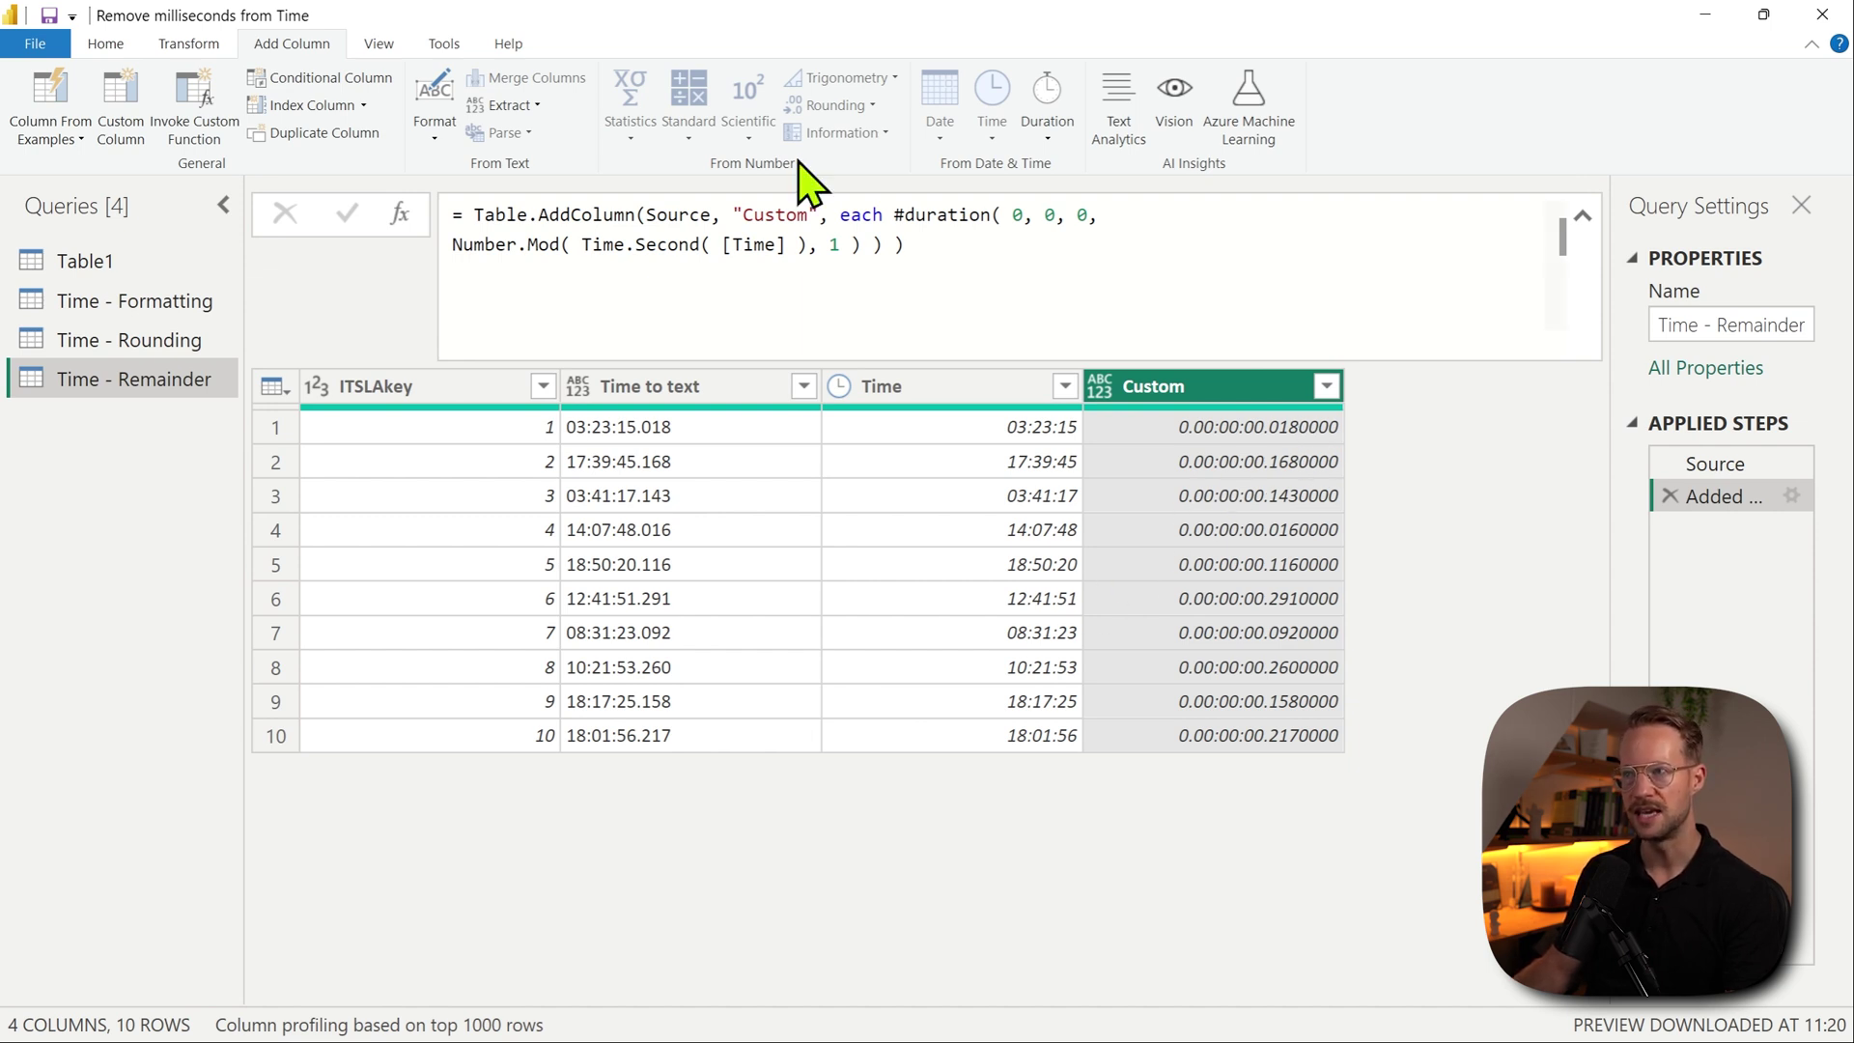
Step: Prefix the formula with '[Time] -' and confirm row 1's Custom value reads 03:23:15
{"action": "left_click", "coordinate": [896, 214]}
{"action": "type", "text": "[Time]"}
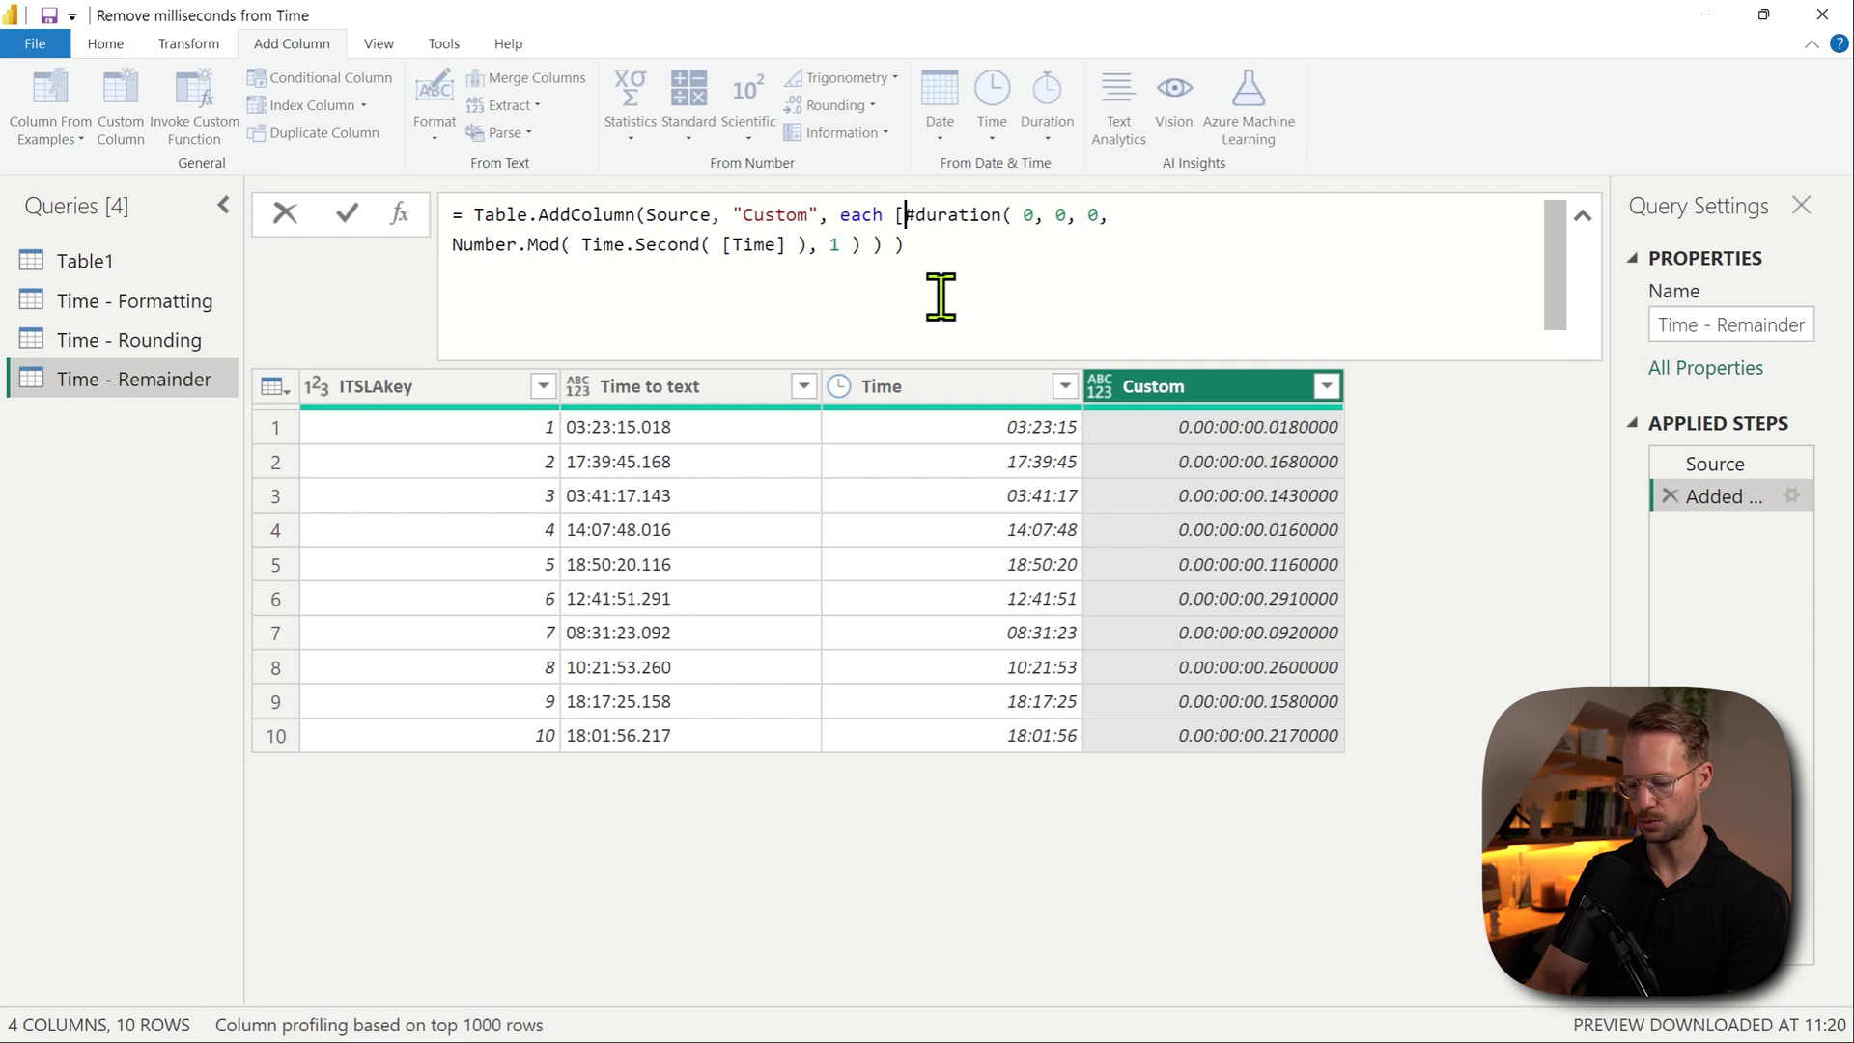
{"action": "type", "text": " -"}
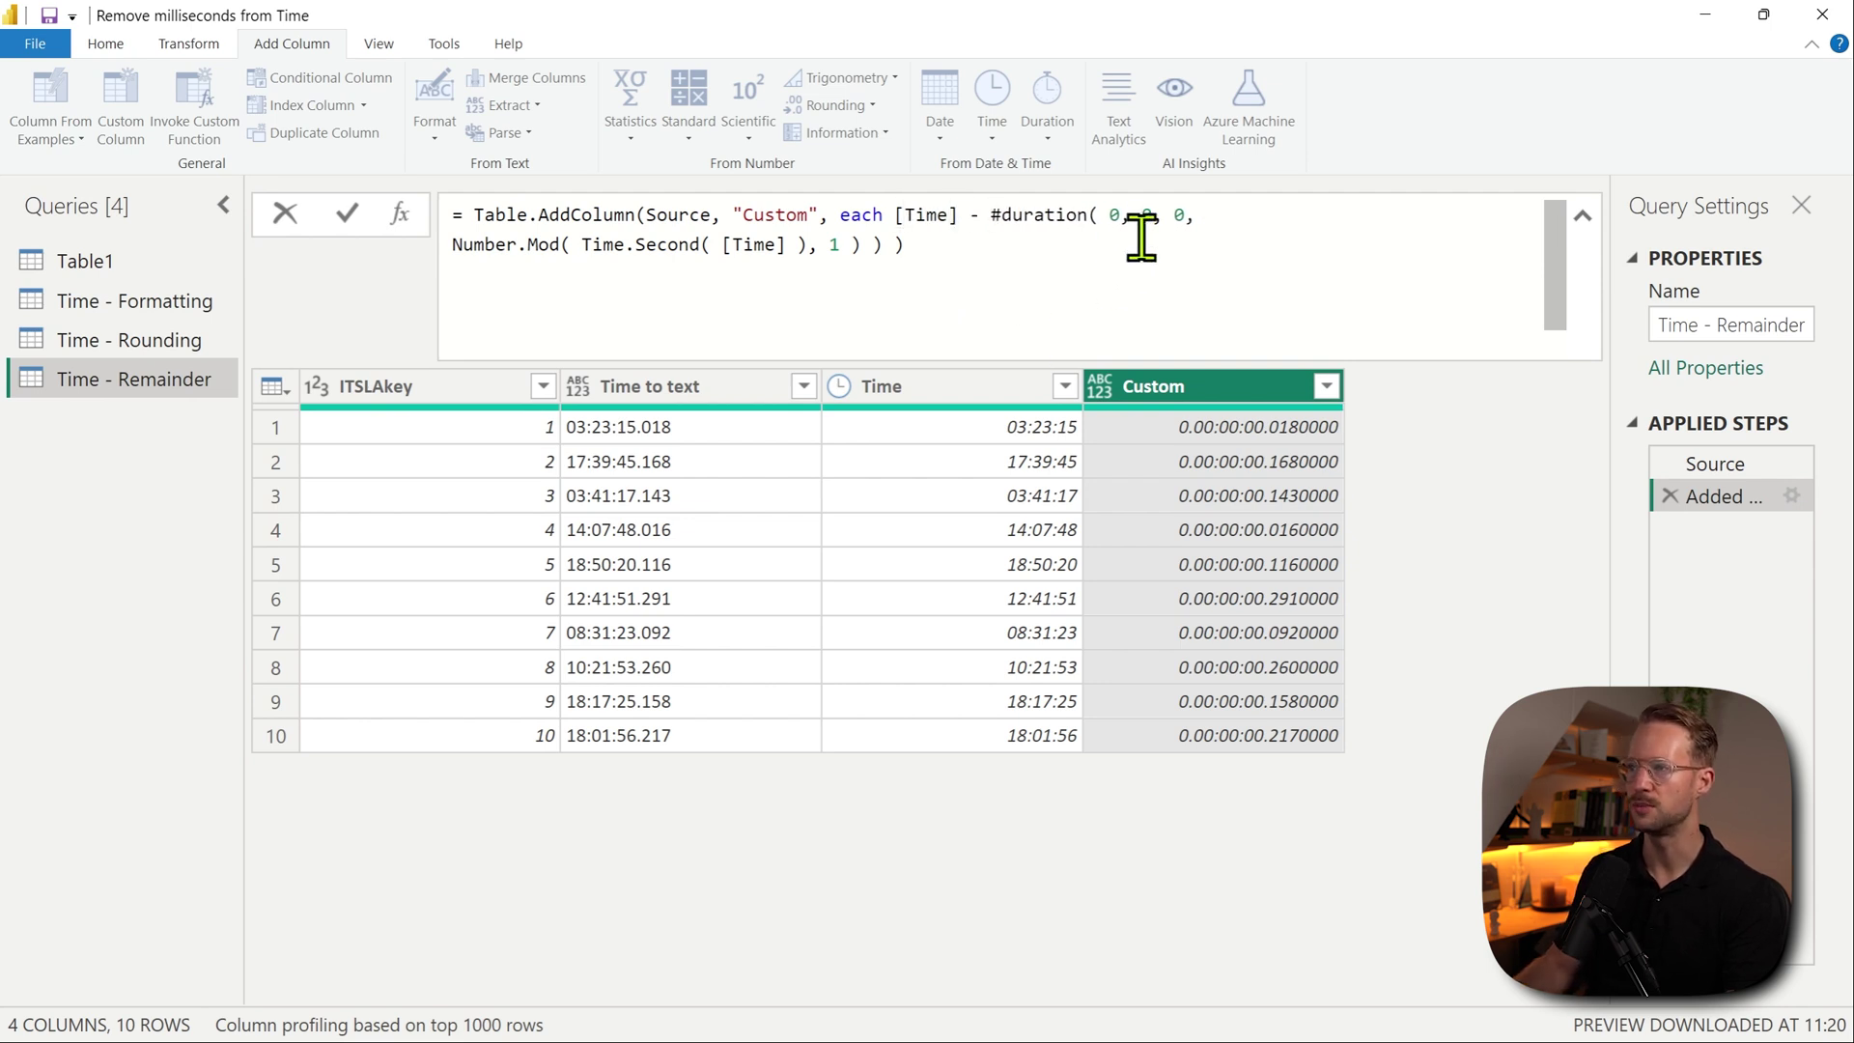
{"action": "key", "text": "Return"}
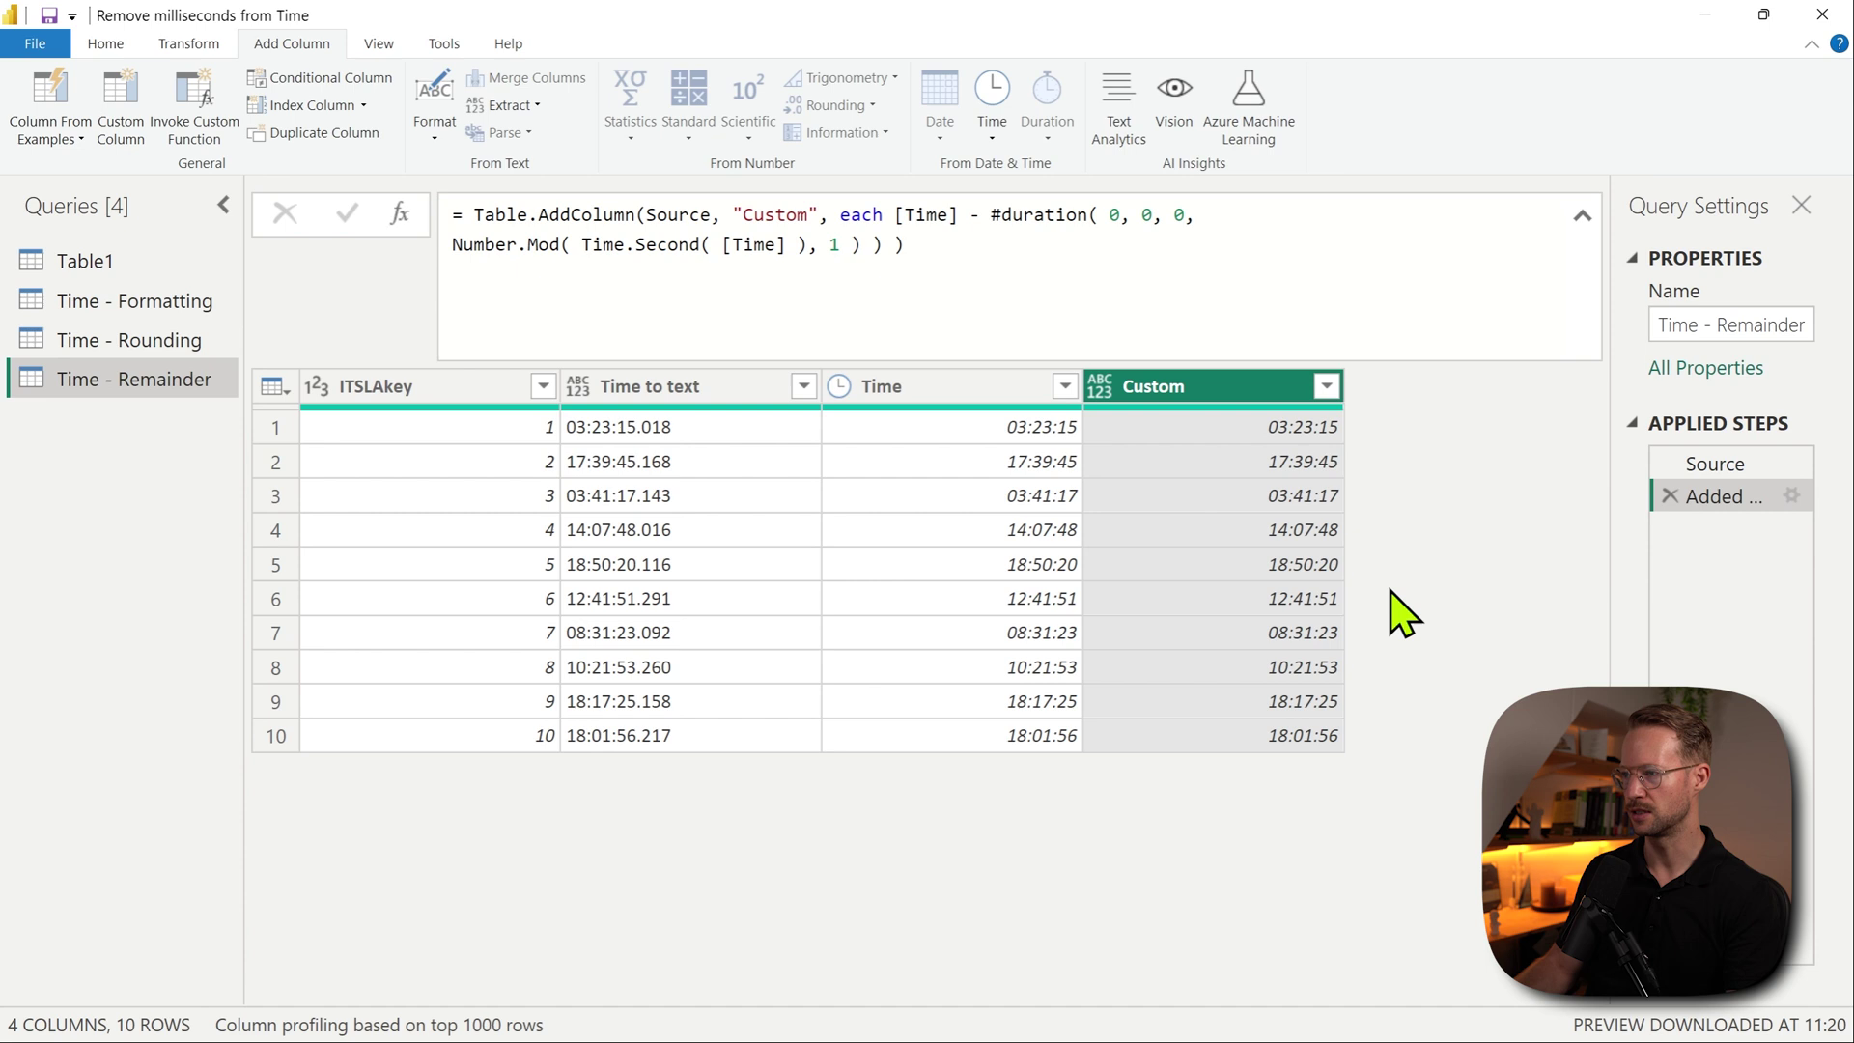
{"action": "left_click", "coordinate": [1296, 435]}
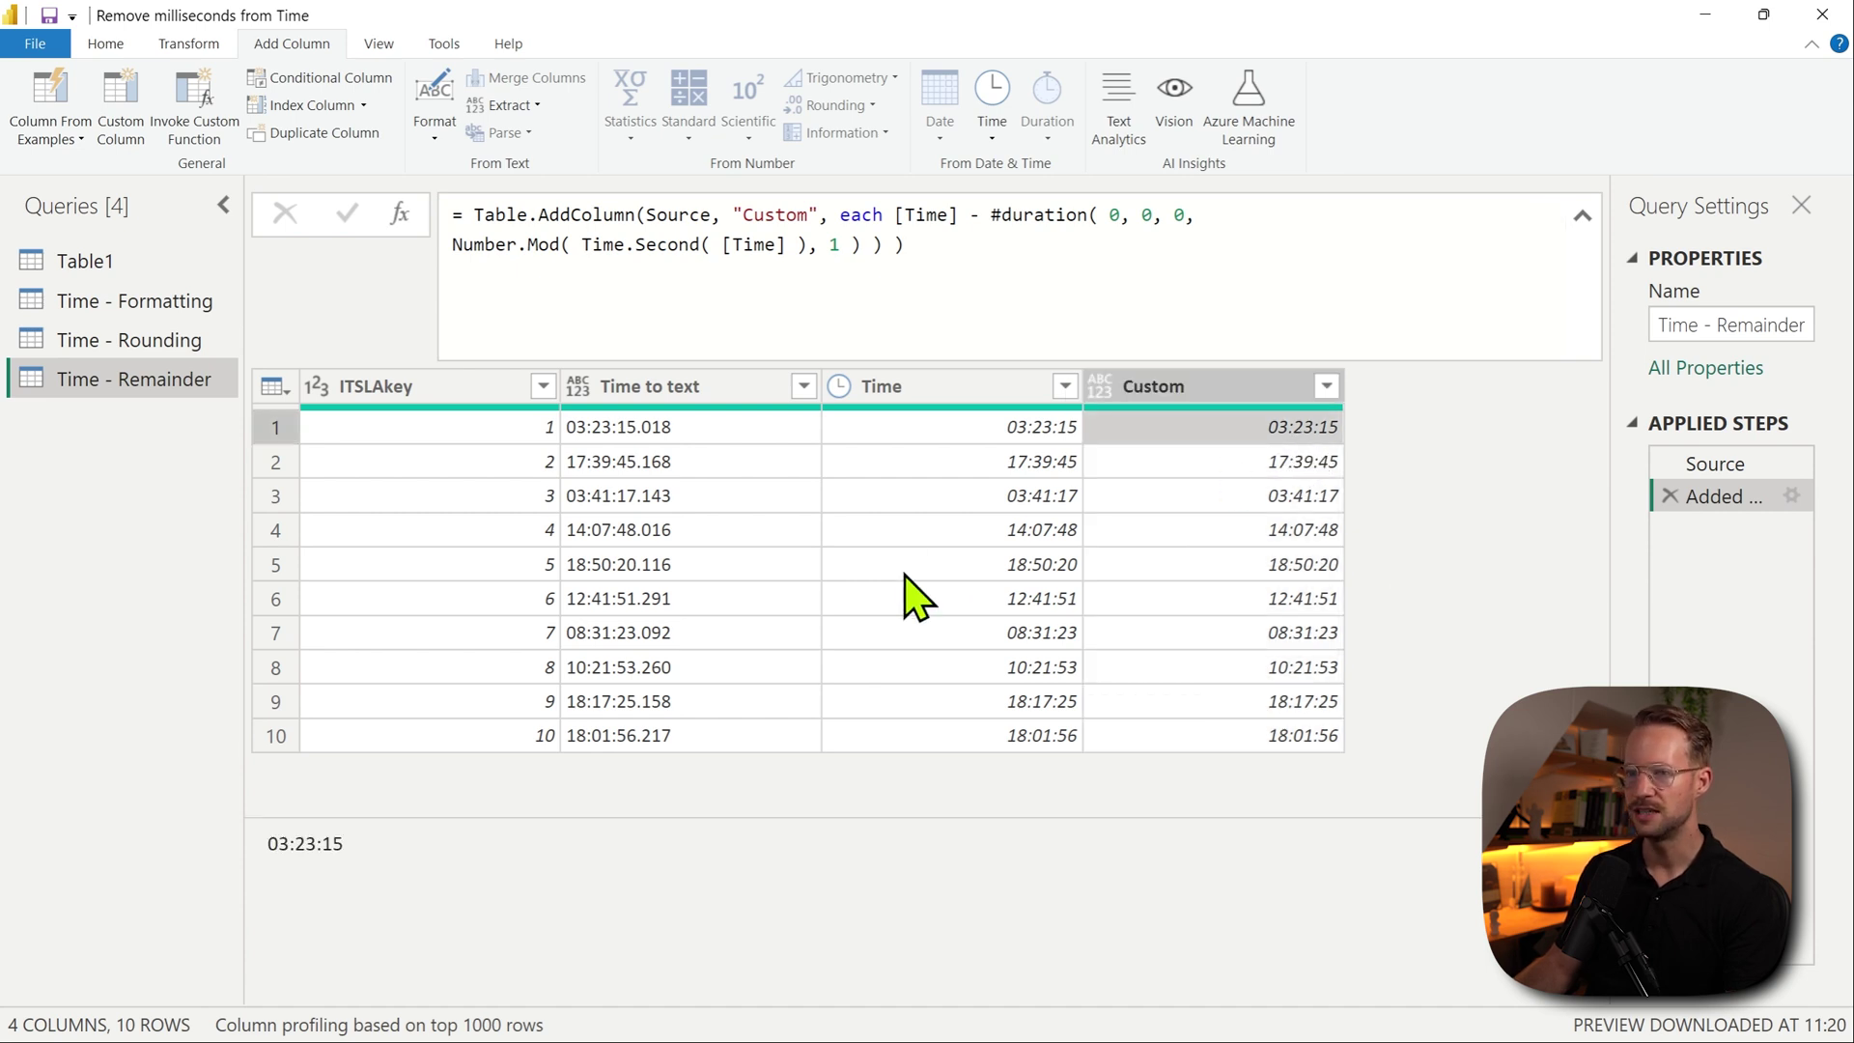